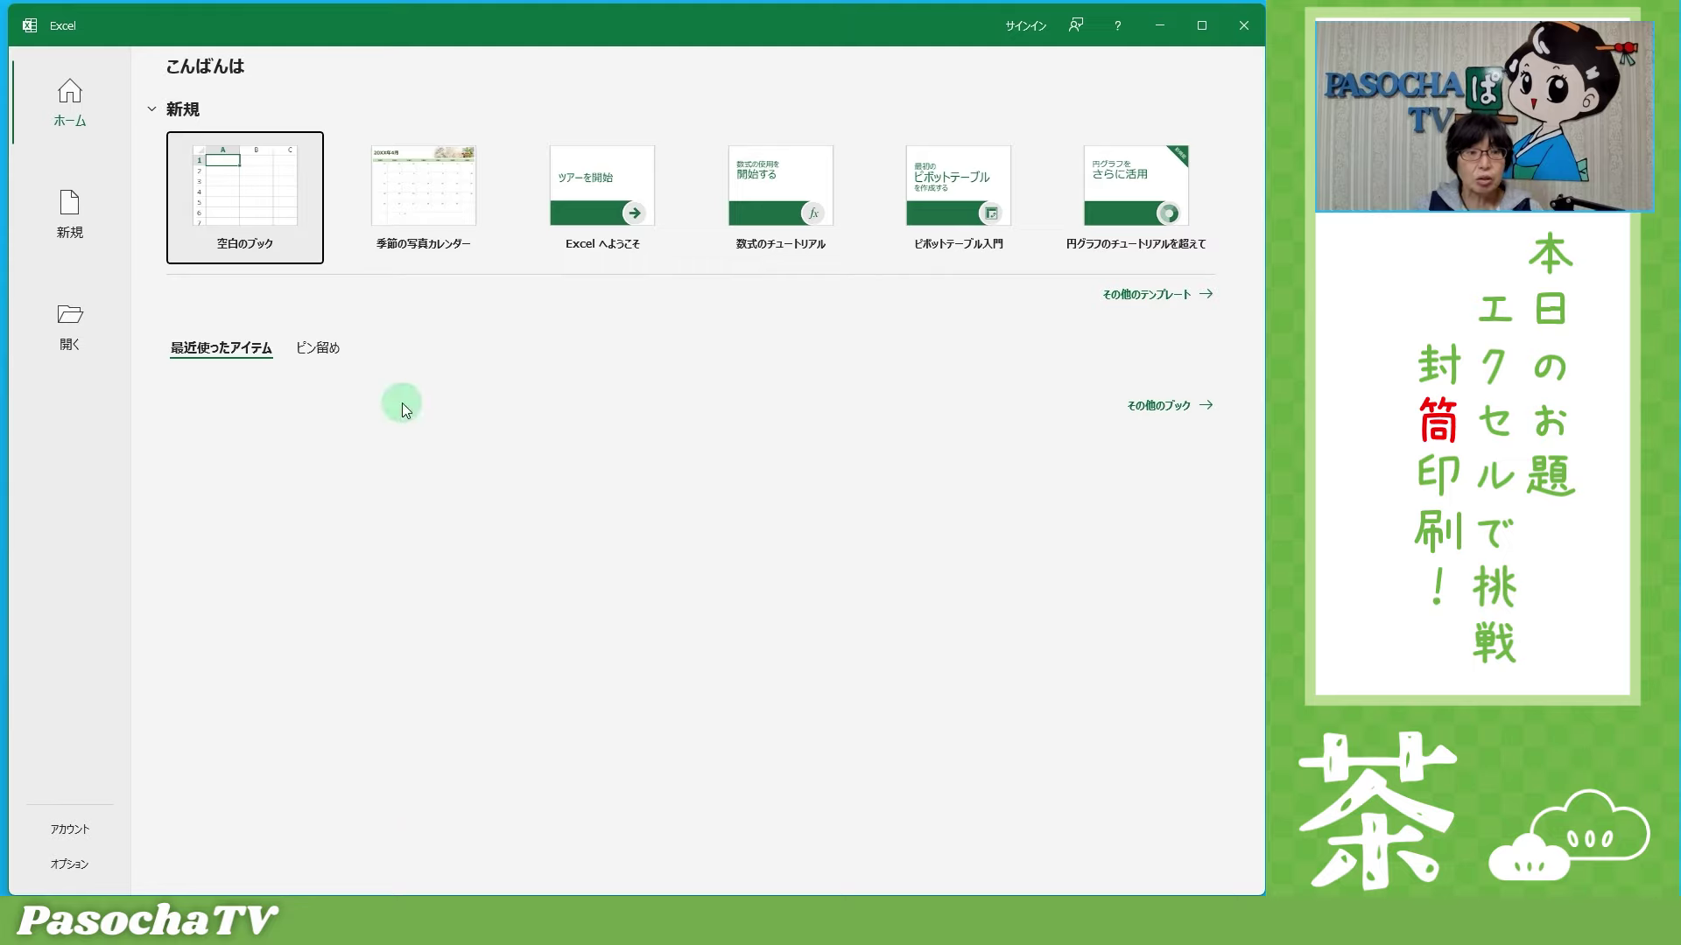
Step: Create a blank workbook and set its paper size to the 長形4号封筒 envelope, 90 x 205 mm
click(274, 198)
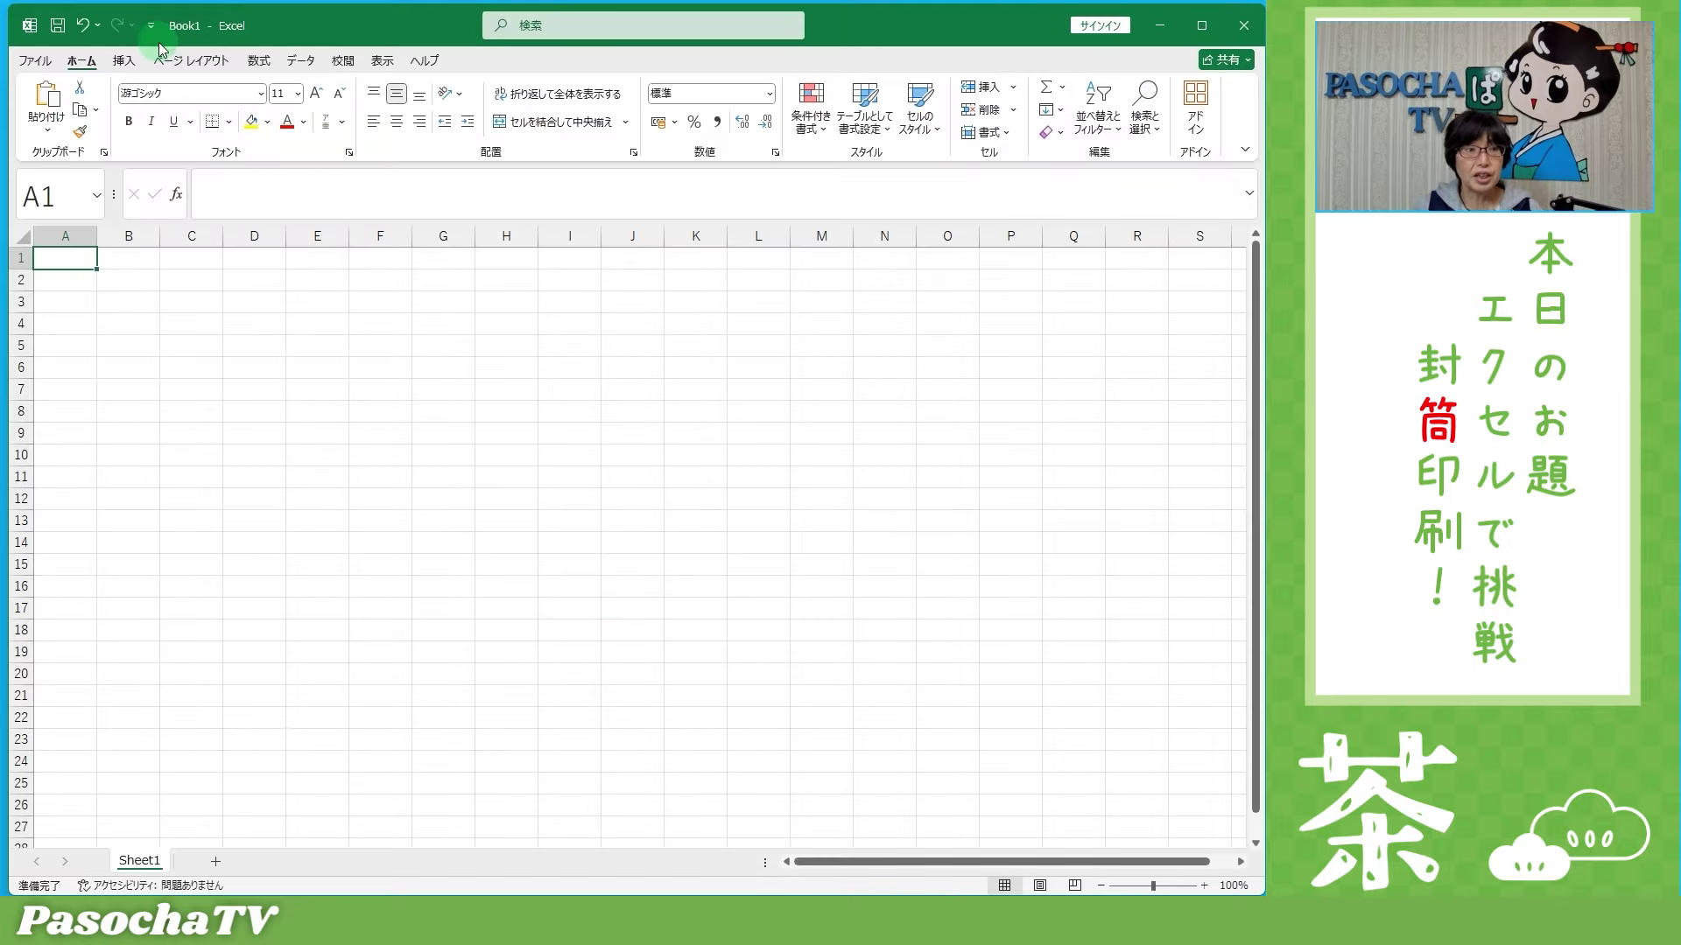
click(176, 64)
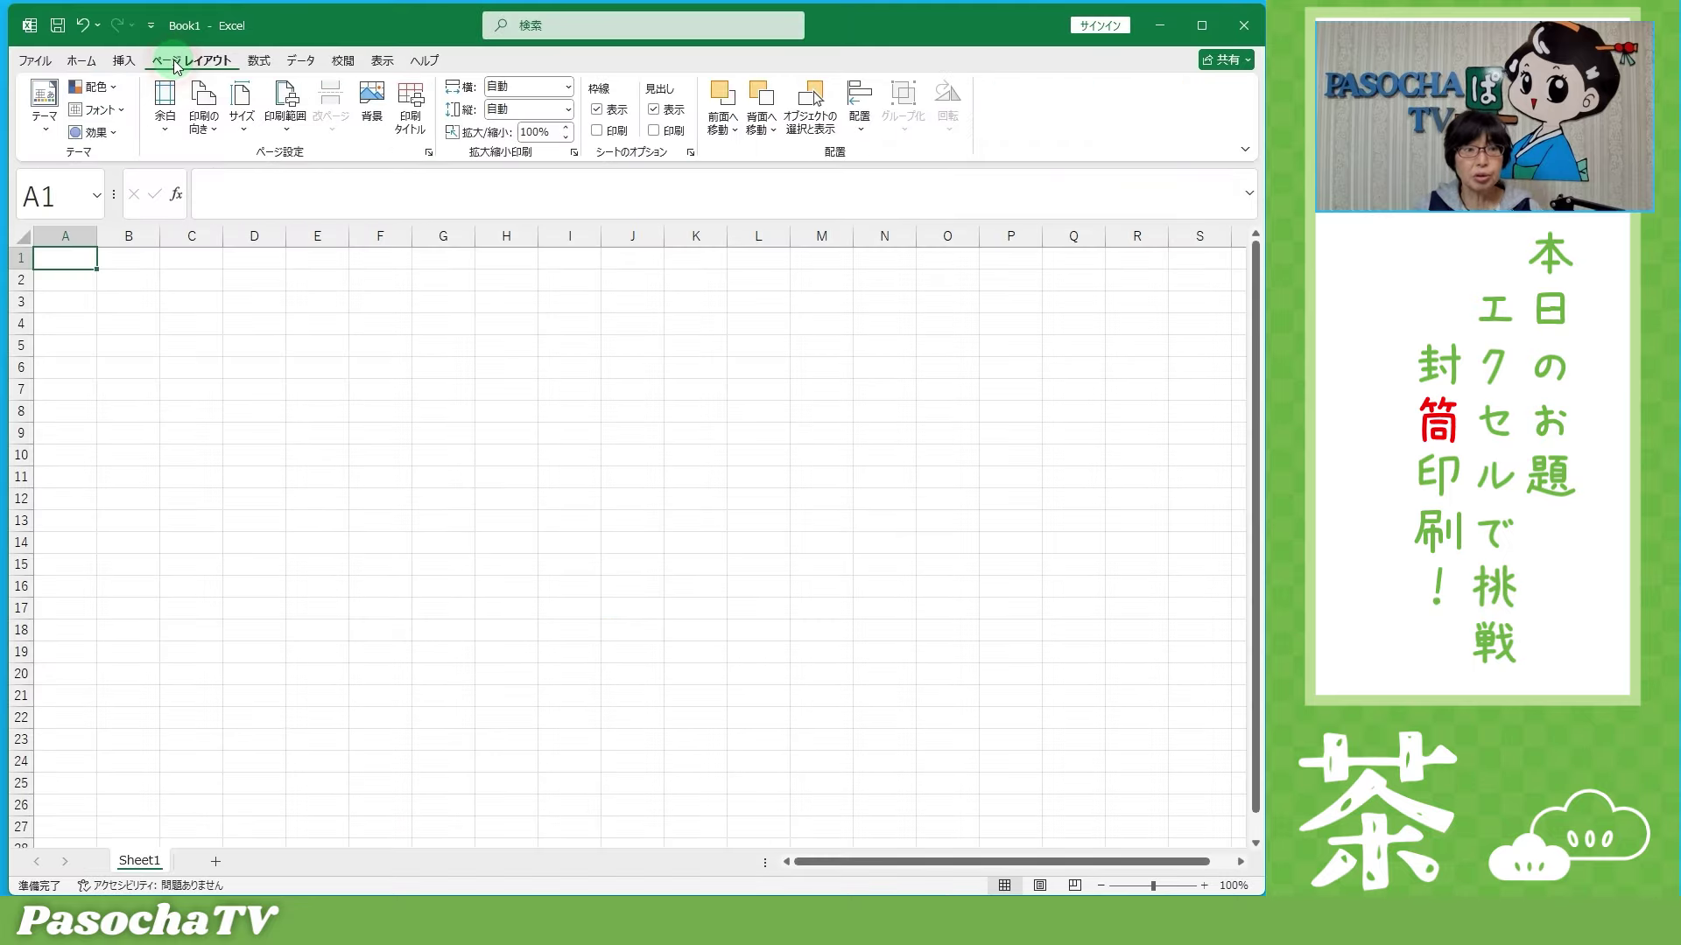
click(241, 133)
drag(480, 308, 487, 509)
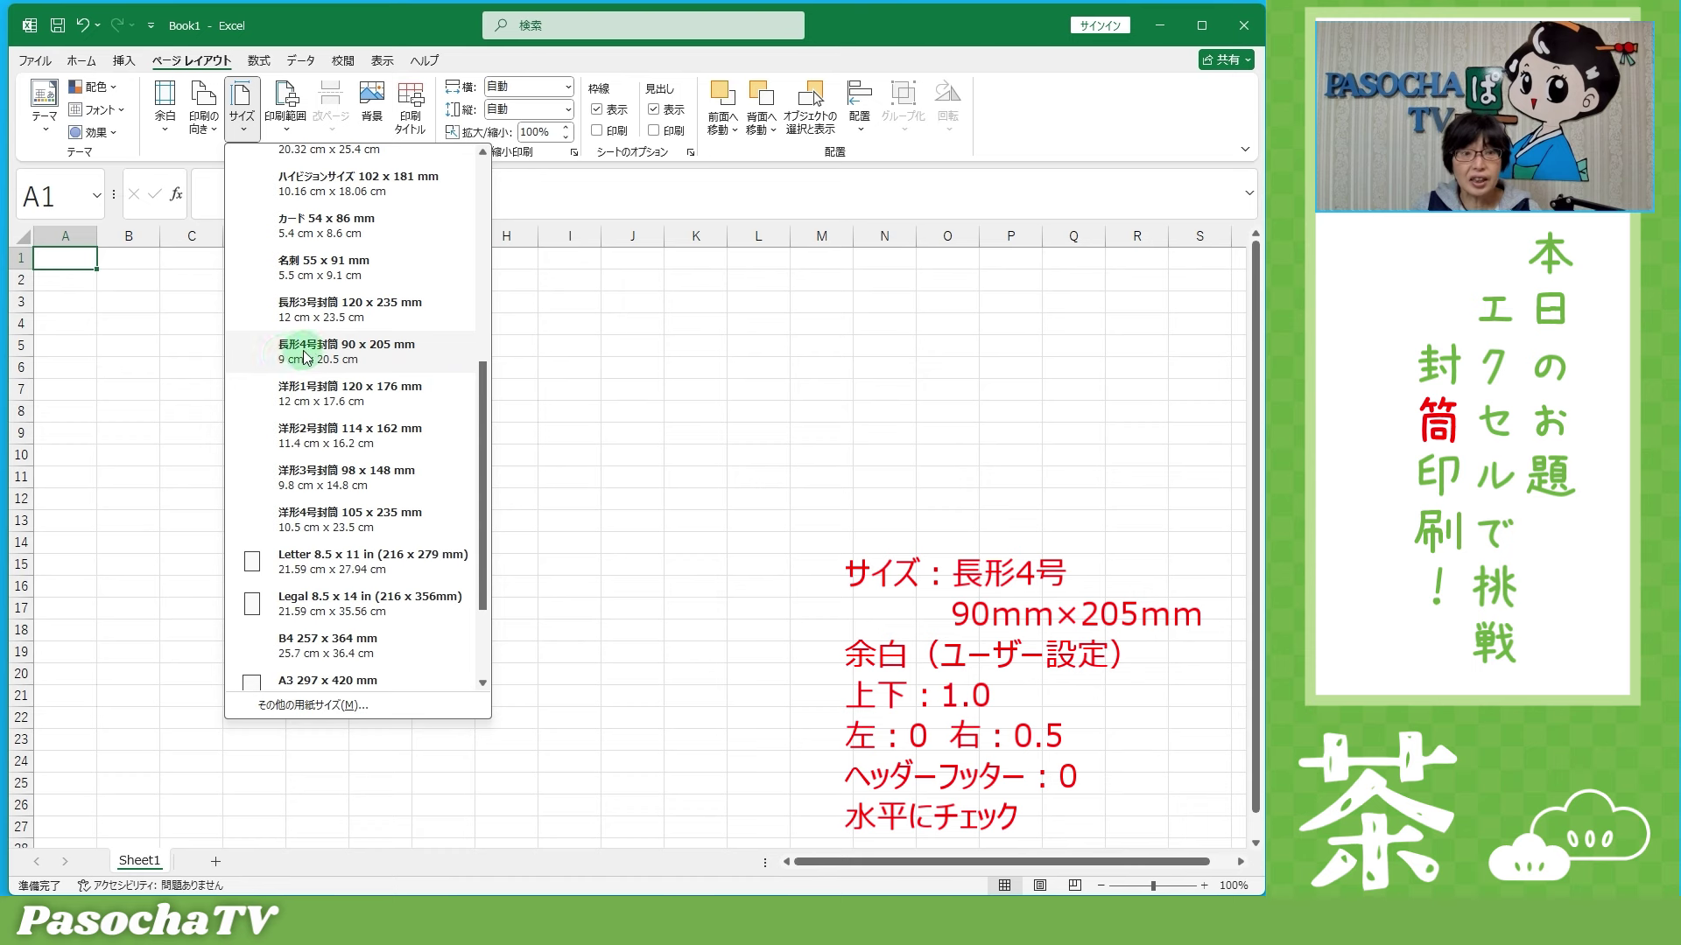
click(372, 357)
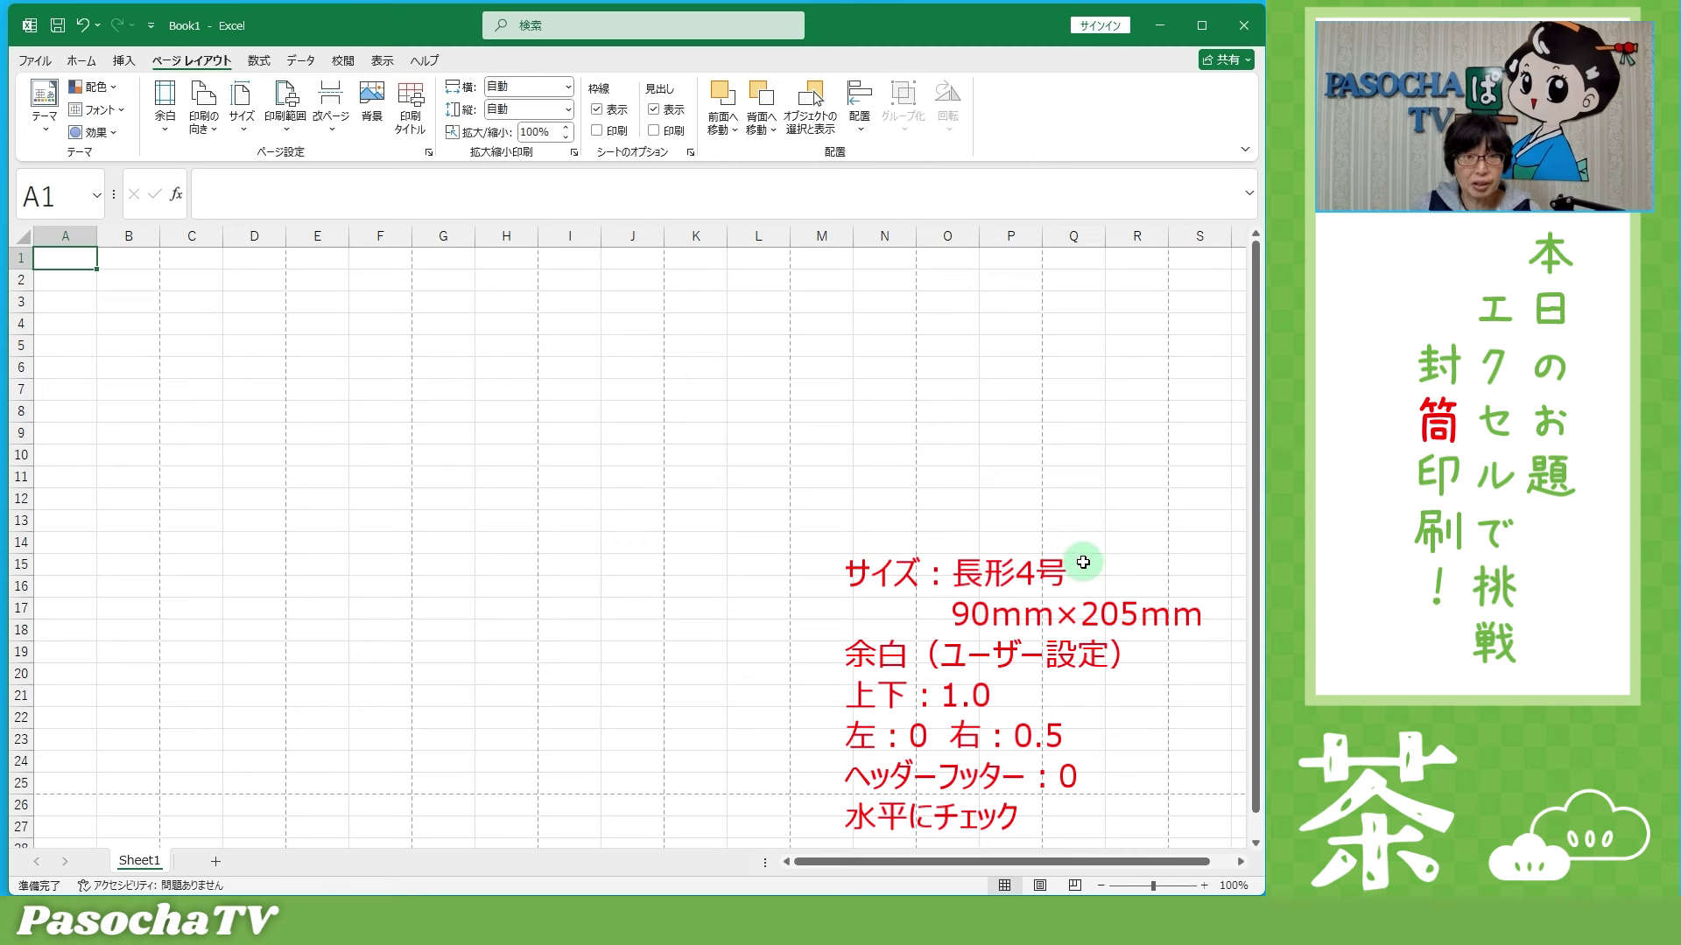
Step: Set custom page margins of 1 cm top, 0 cm left, 1 cm bottom and 0.5 cm right
click(162, 131)
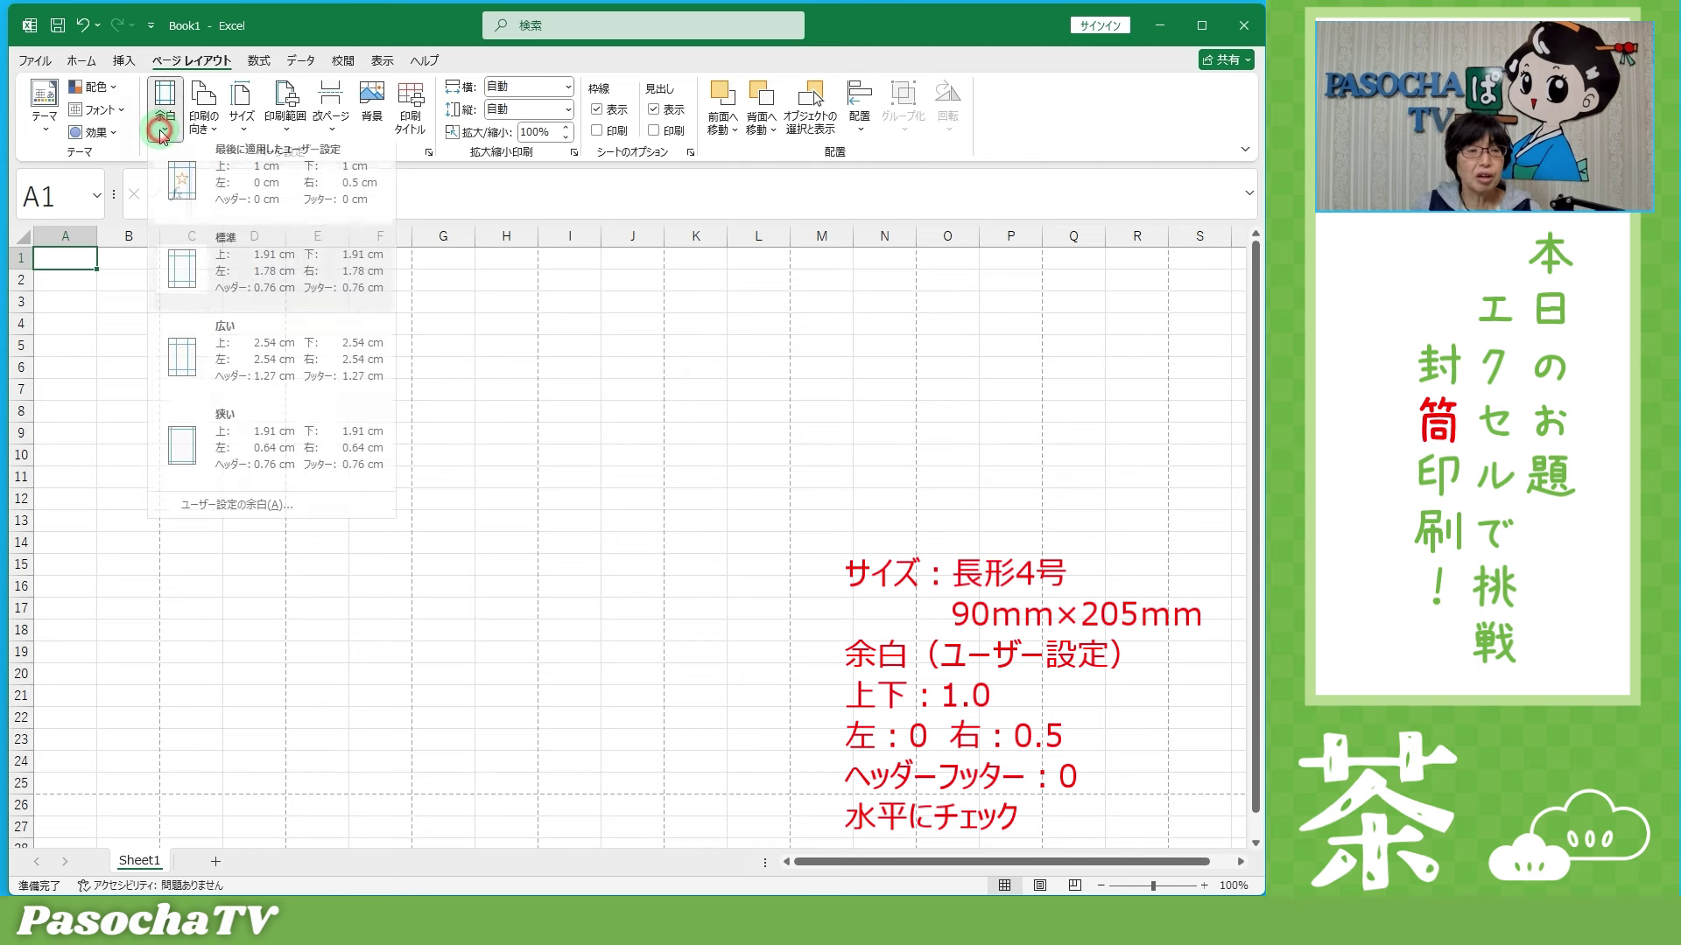
click(220, 515)
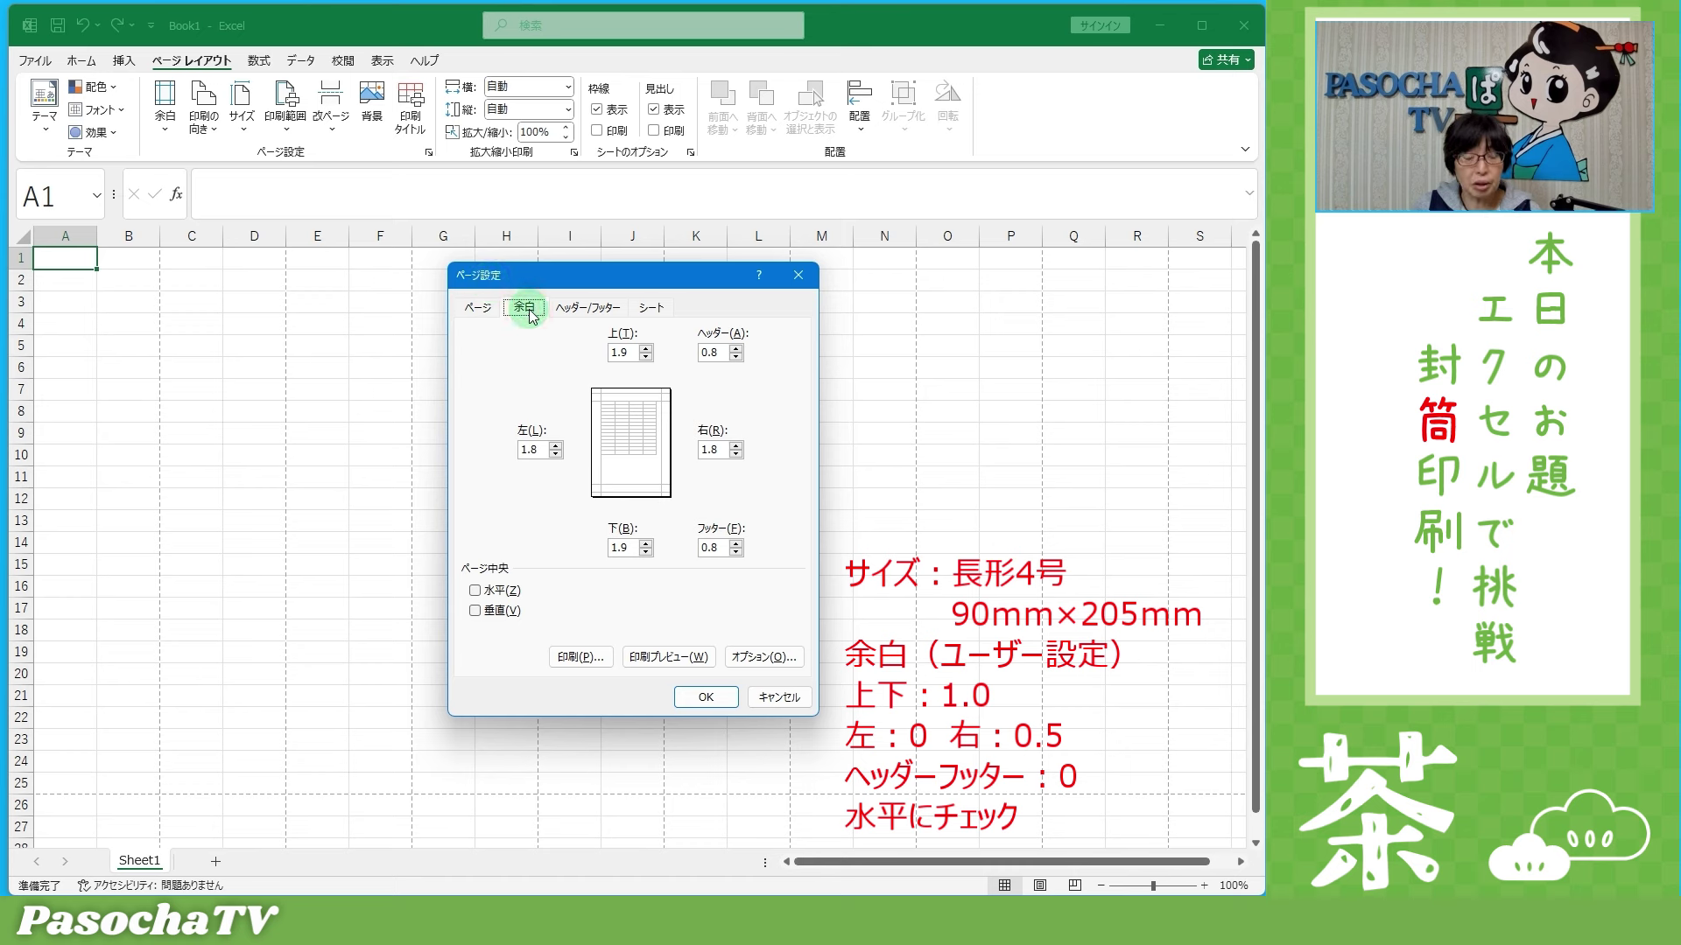
drag(638, 363, 600, 361)
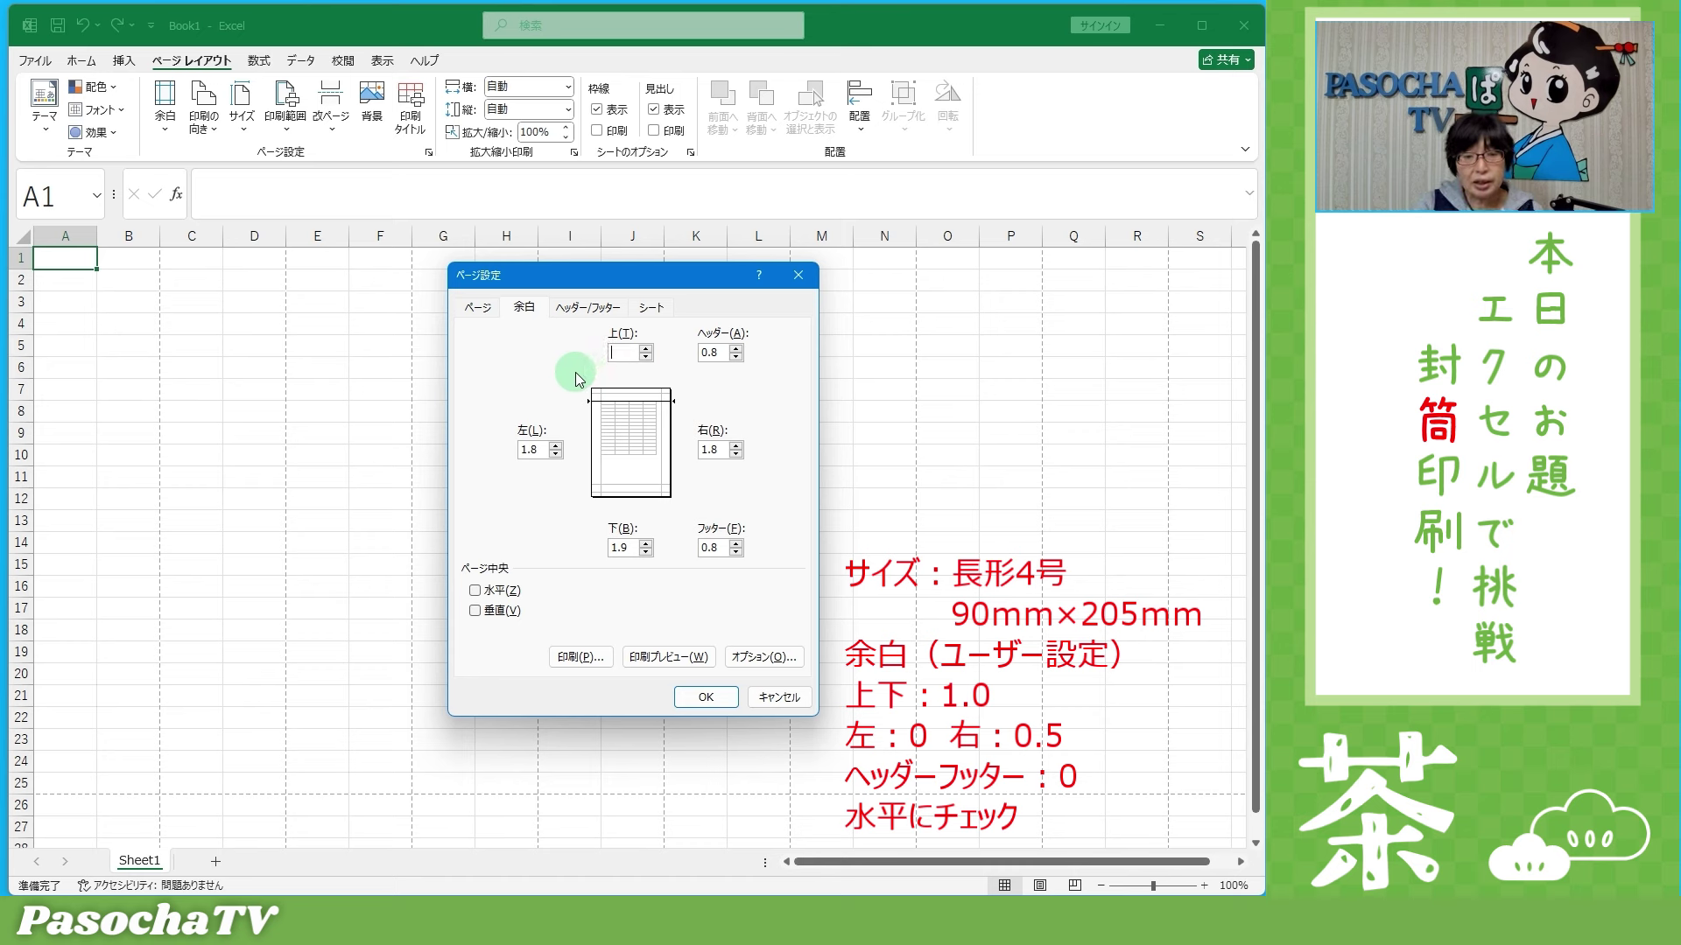
text(1)
drag(544, 446, 499, 443)
key(BackSpace)
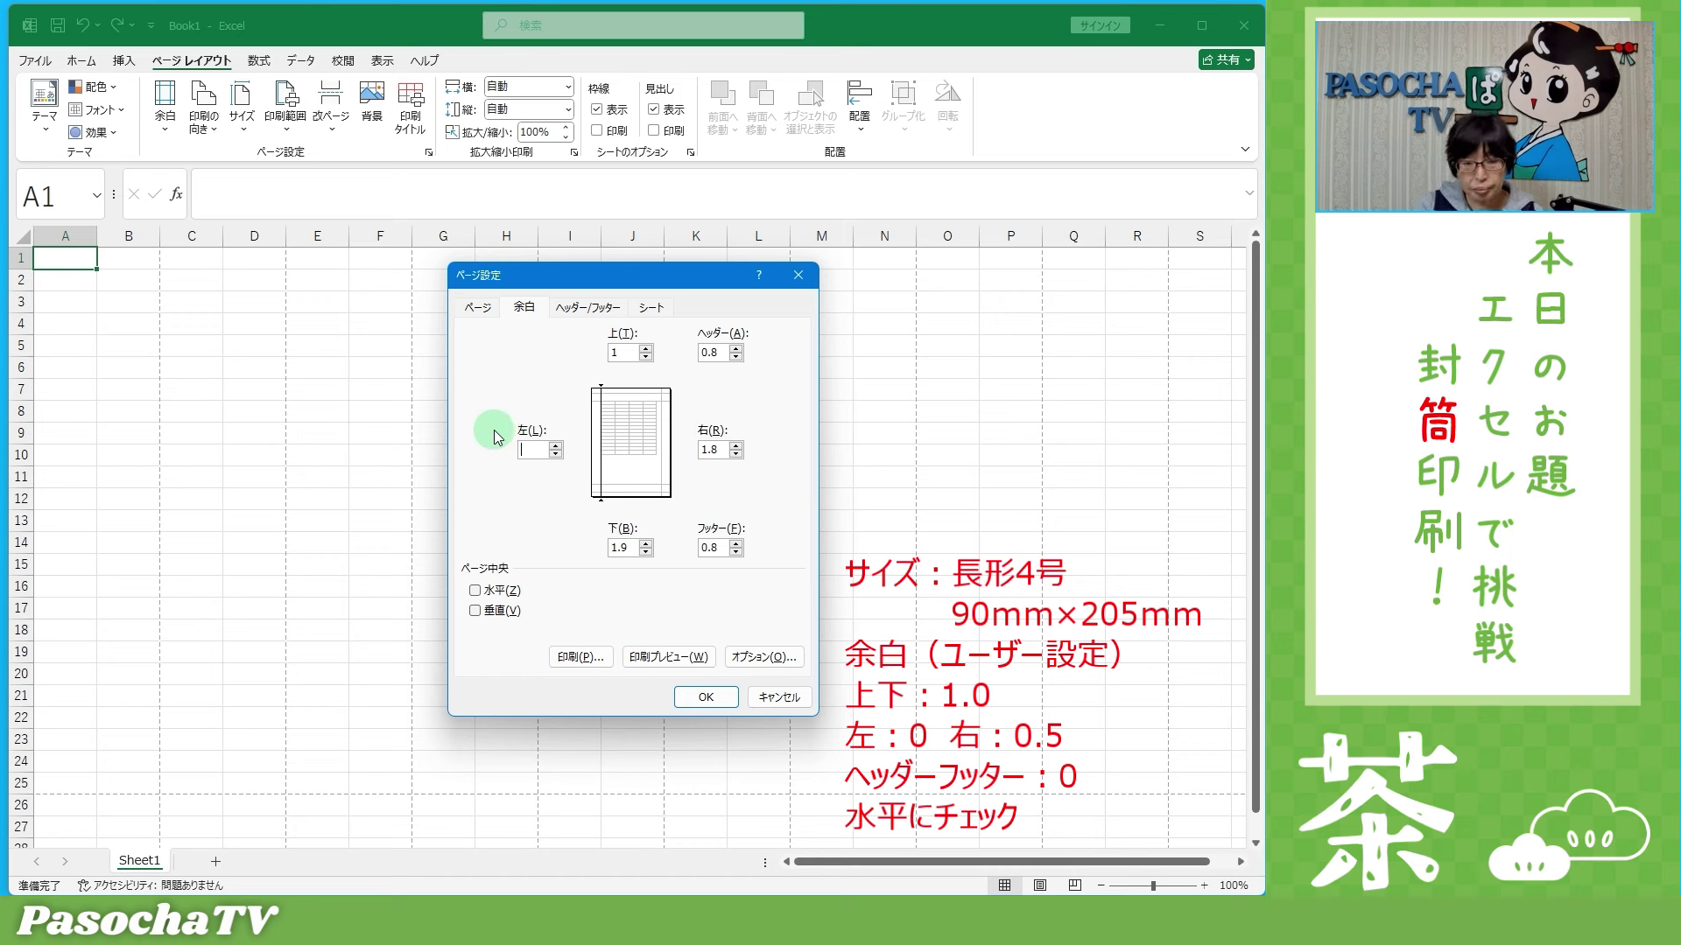
text(0)
drag(637, 549, 598, 529)
key(BackSpace)
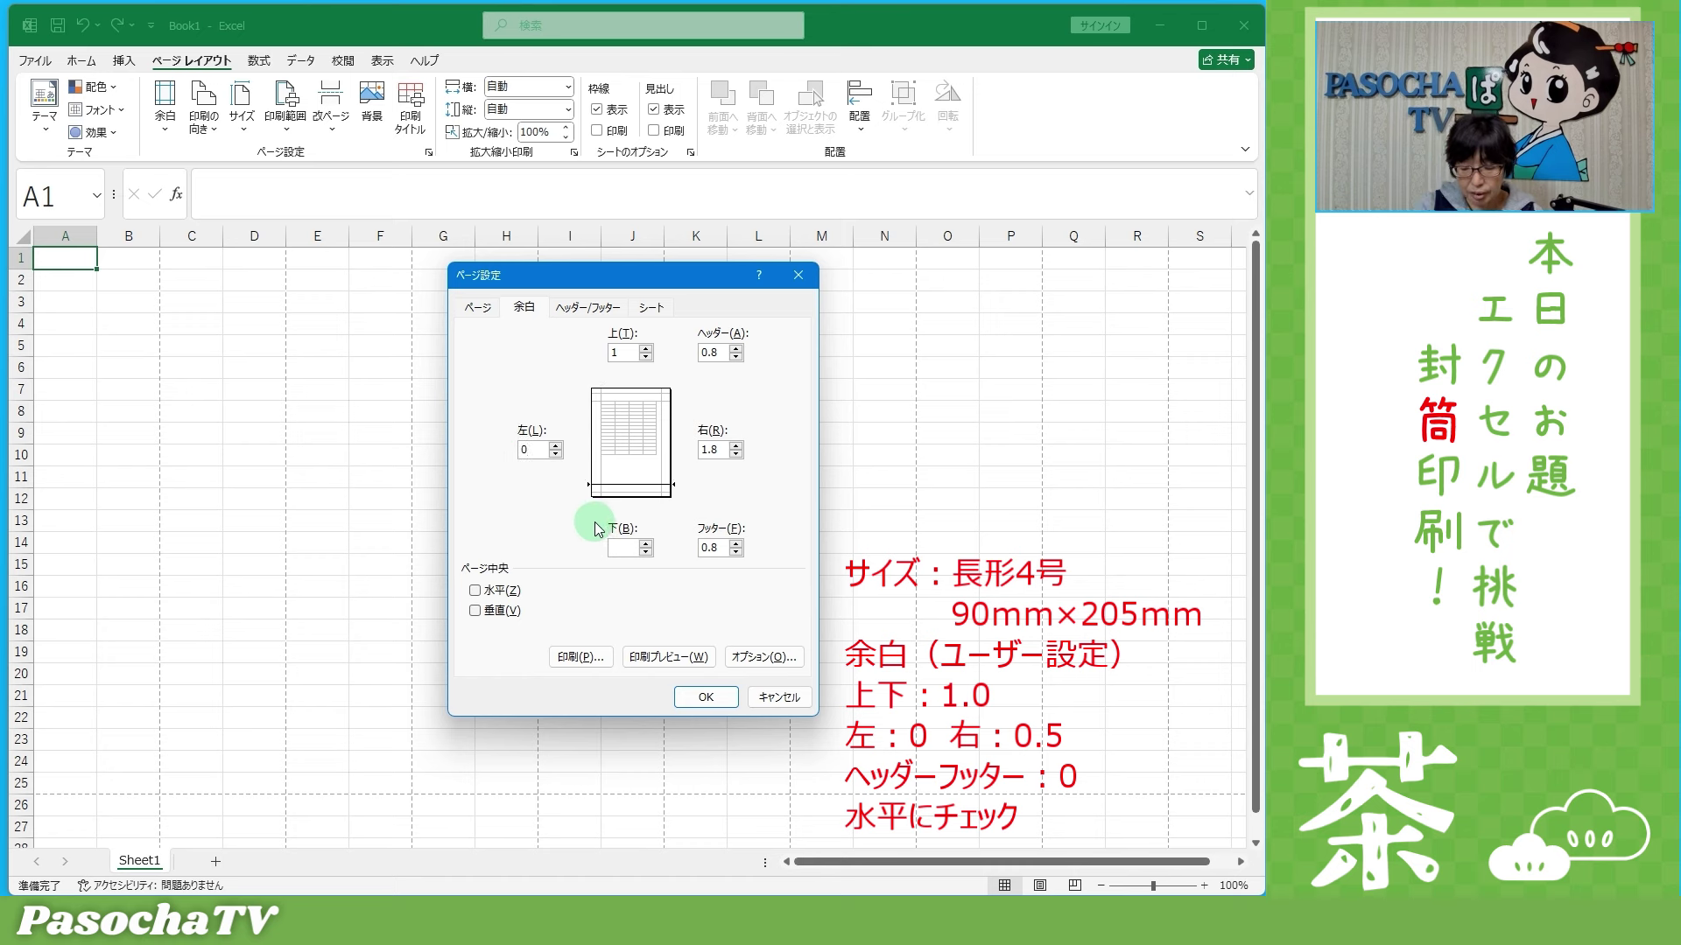
text(1)
drag(725, 450, 676, 438)
key(BackSpace)
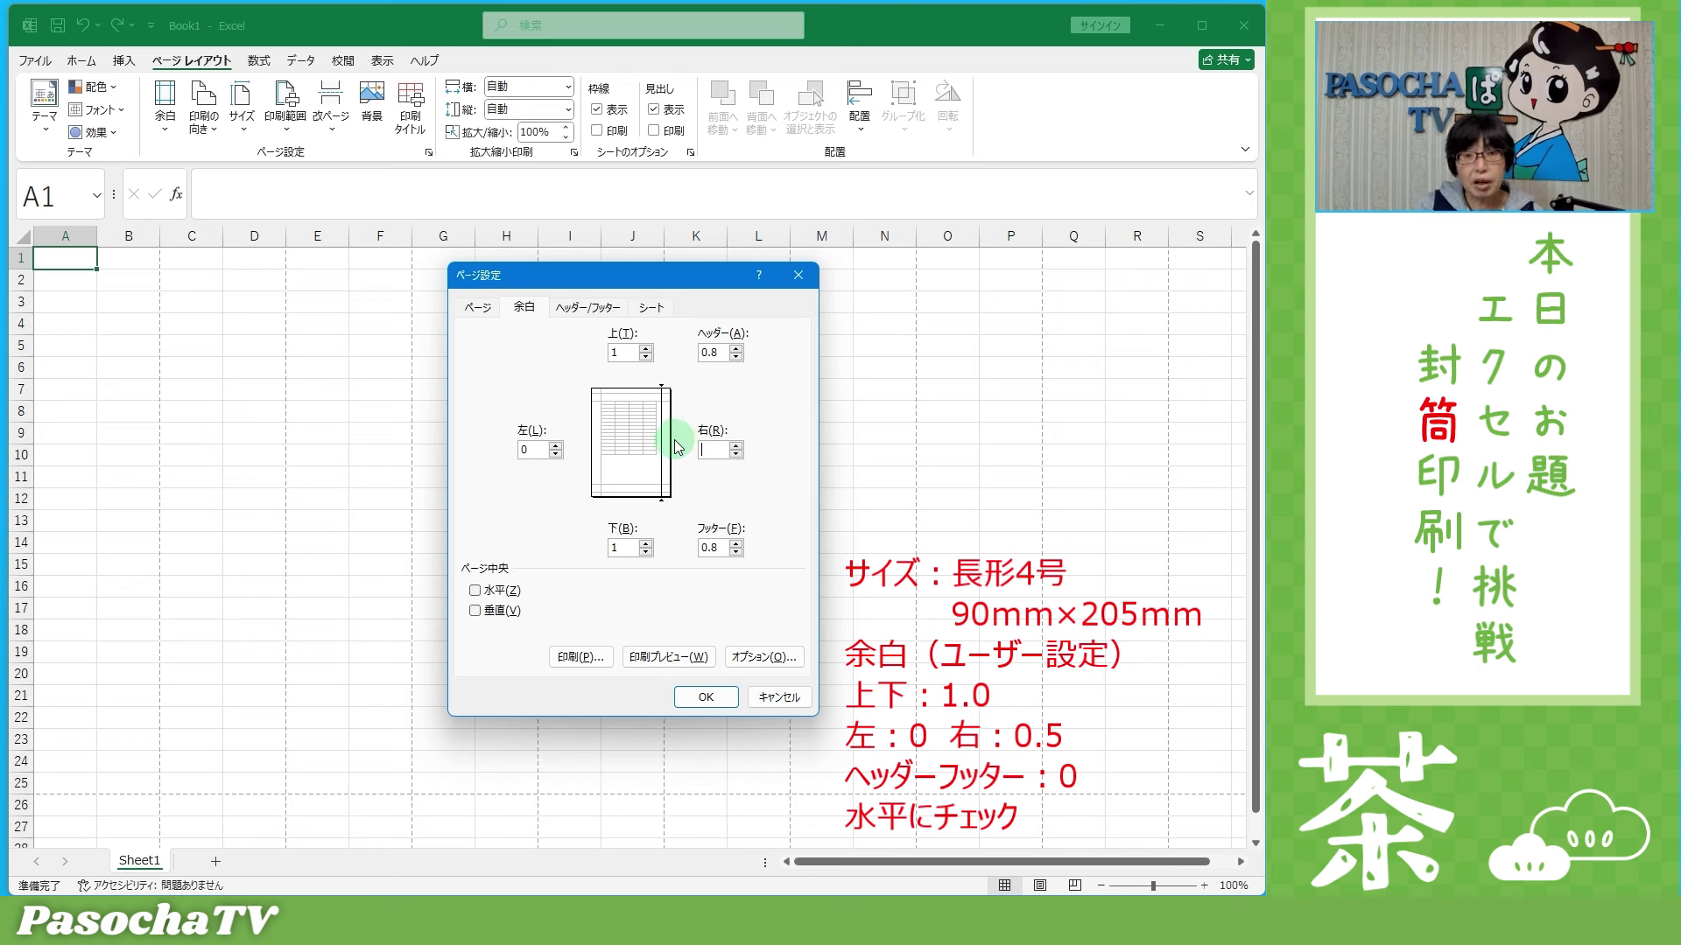
text(0.5)
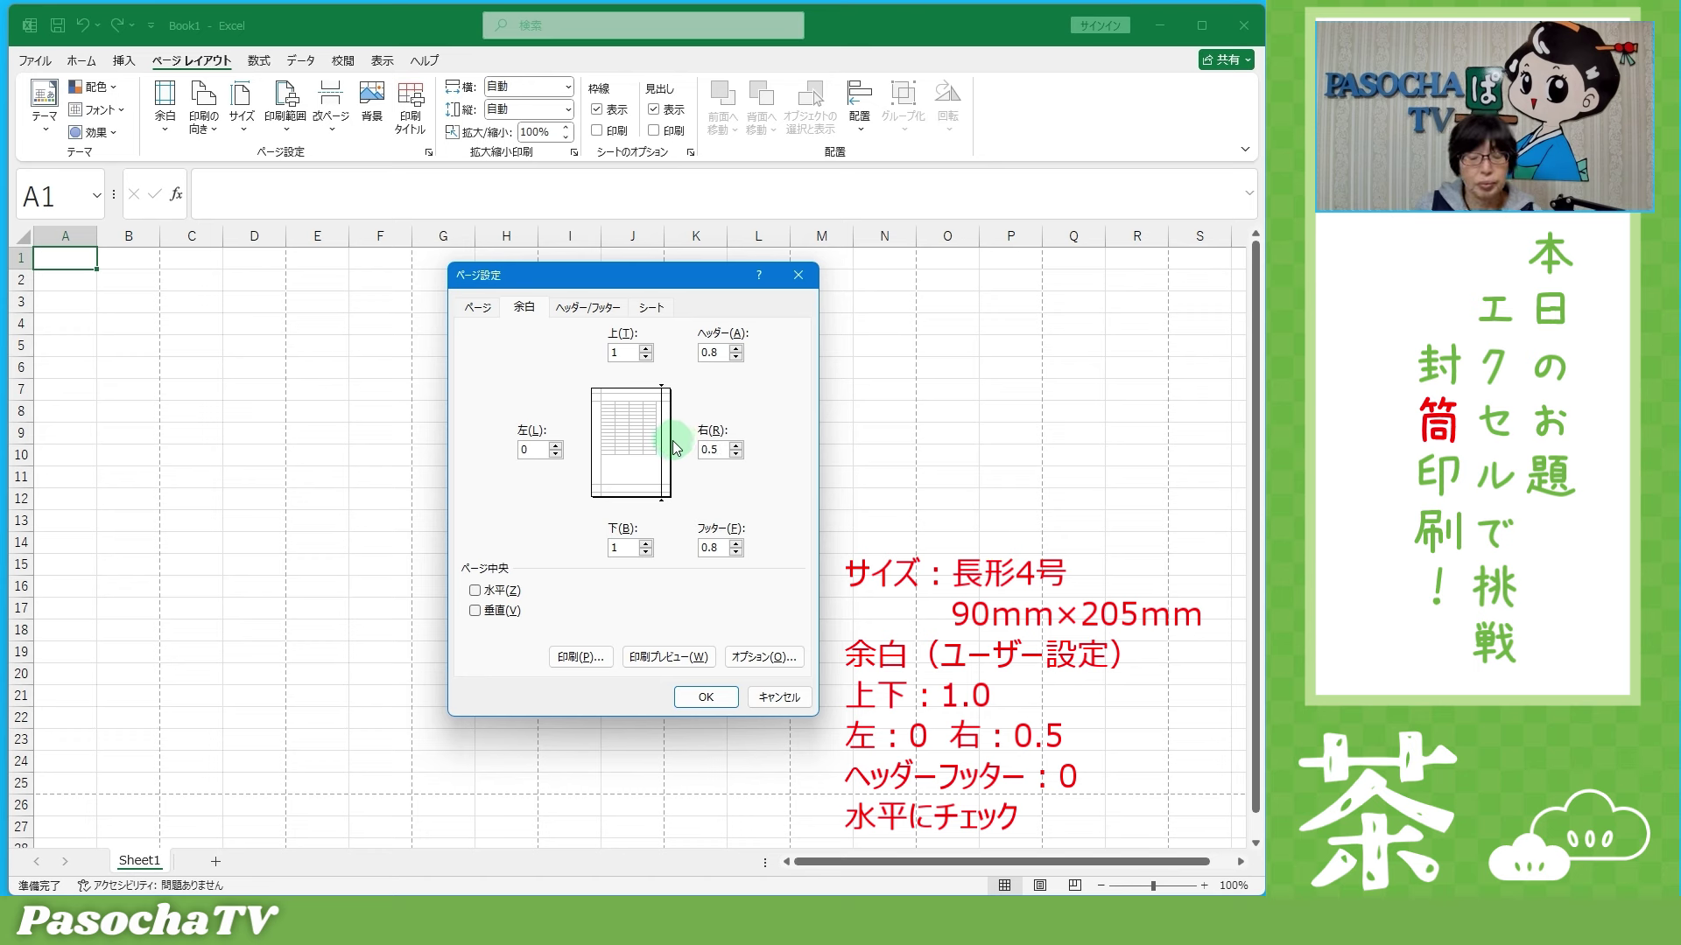
Step: Set the header and footer margins to 0, centre the page horizontally and apply the page setup
click(707, 353)
key(Delete)
key(Delete)
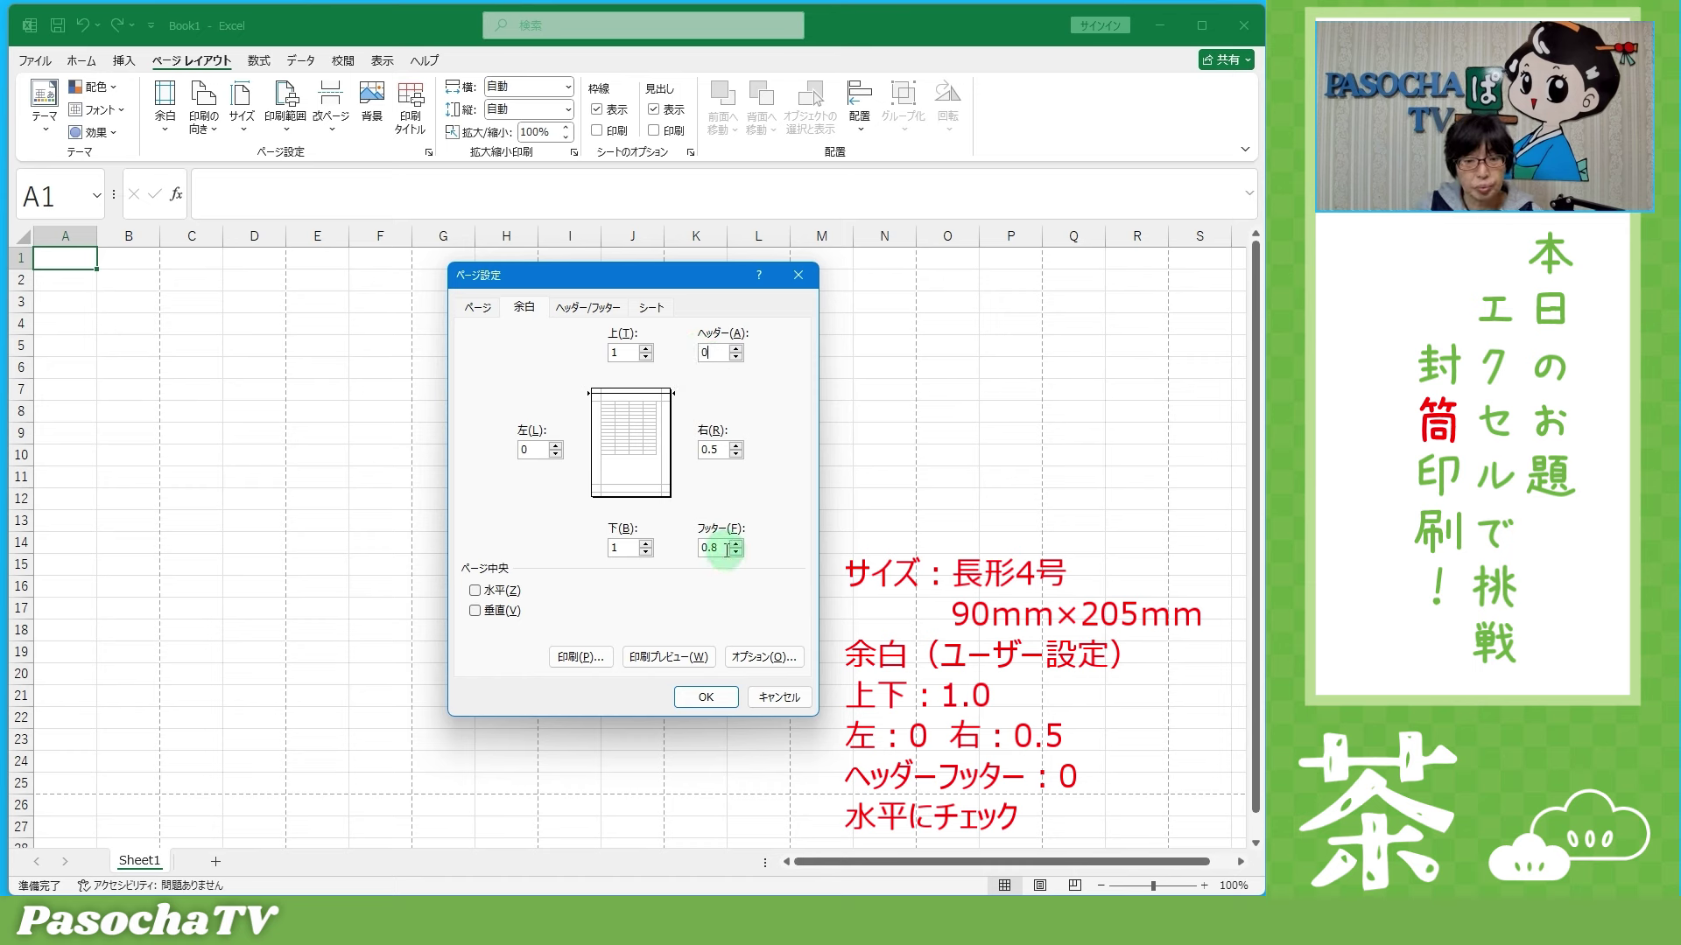
drag(725, 548, 677, 529)
key(Delete)
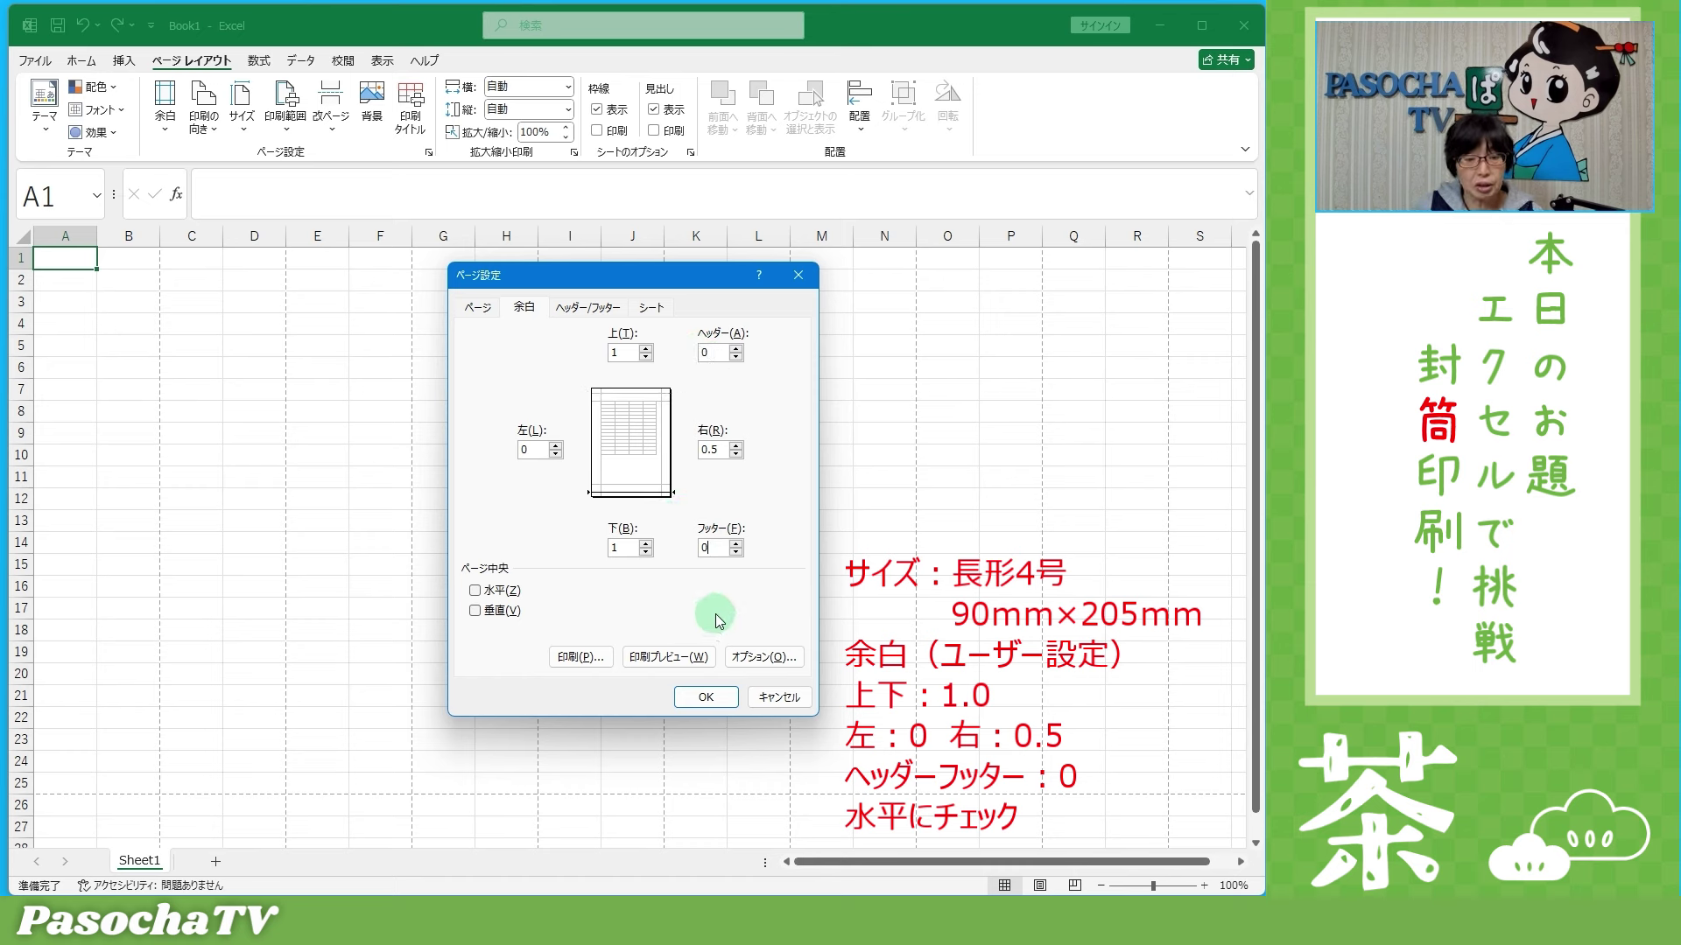
click(476, 592)
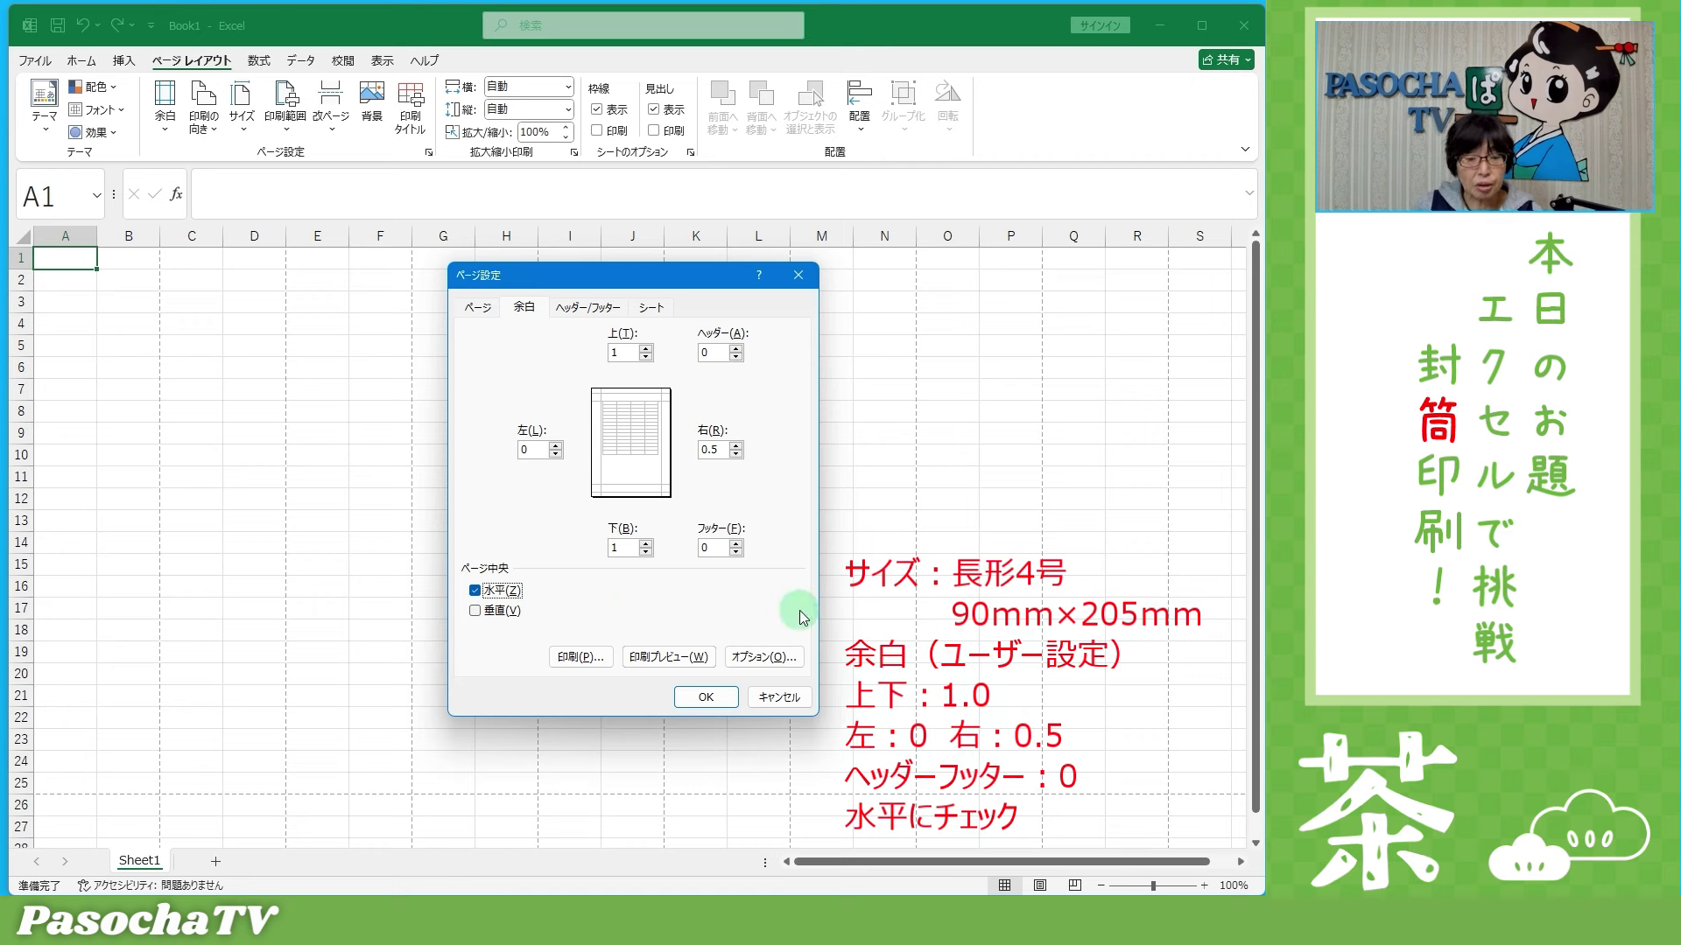
click(713, 698)
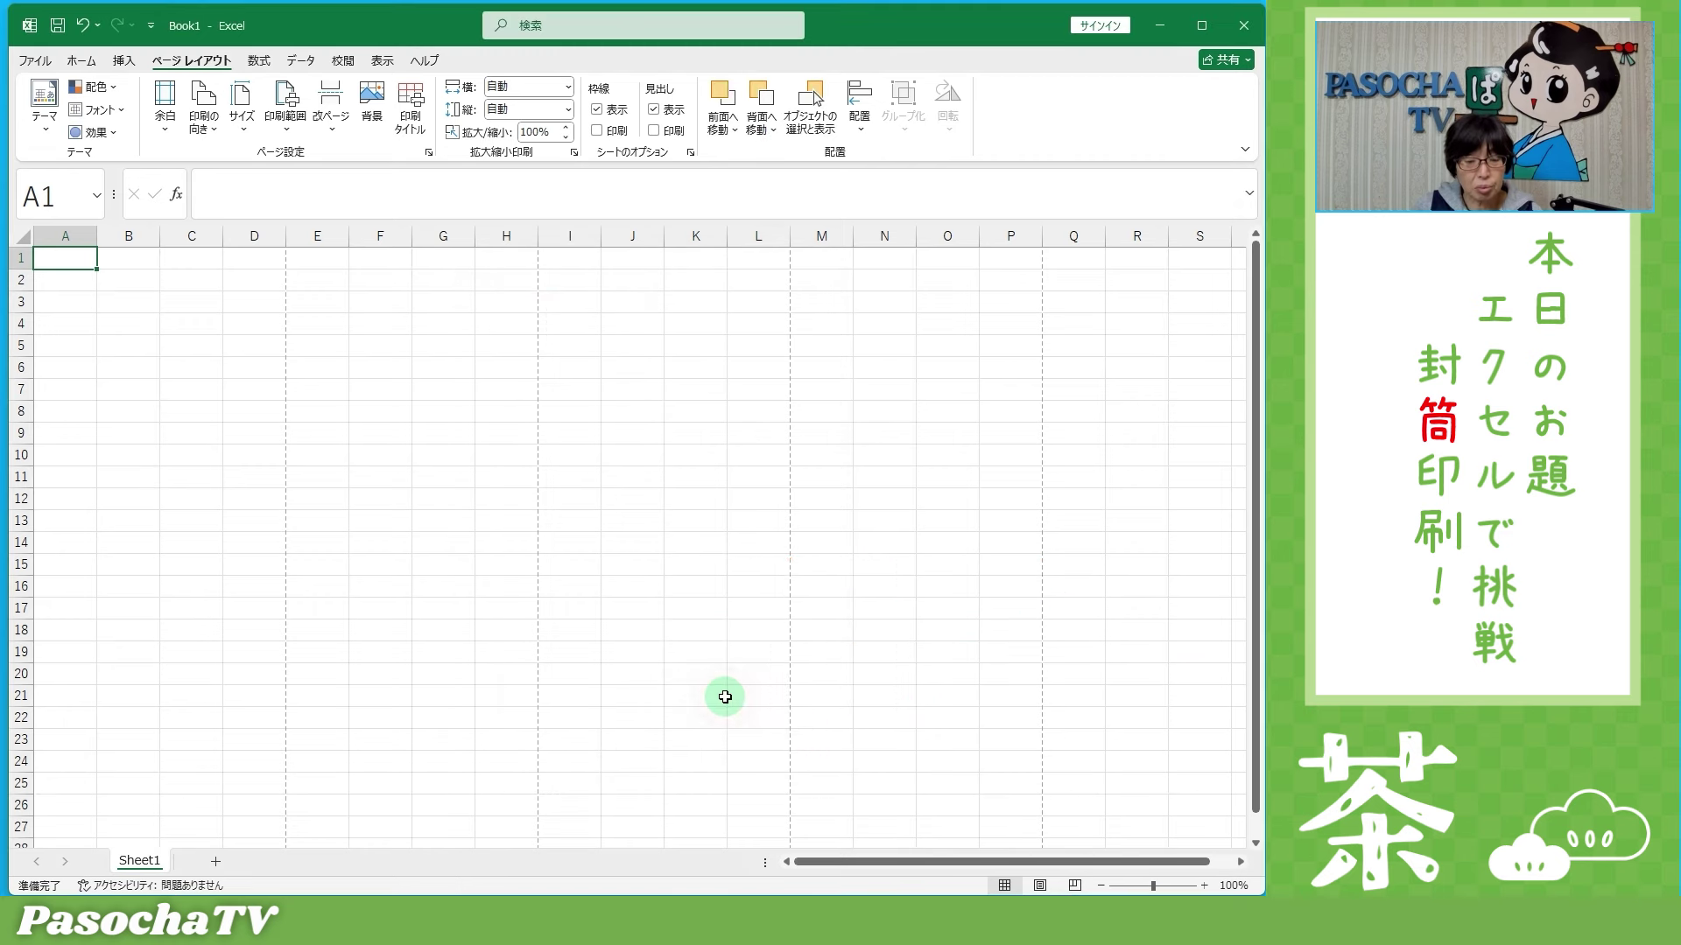
Step: Display the sheet in Page Layout view with the ruler turned on
click(382, 61)
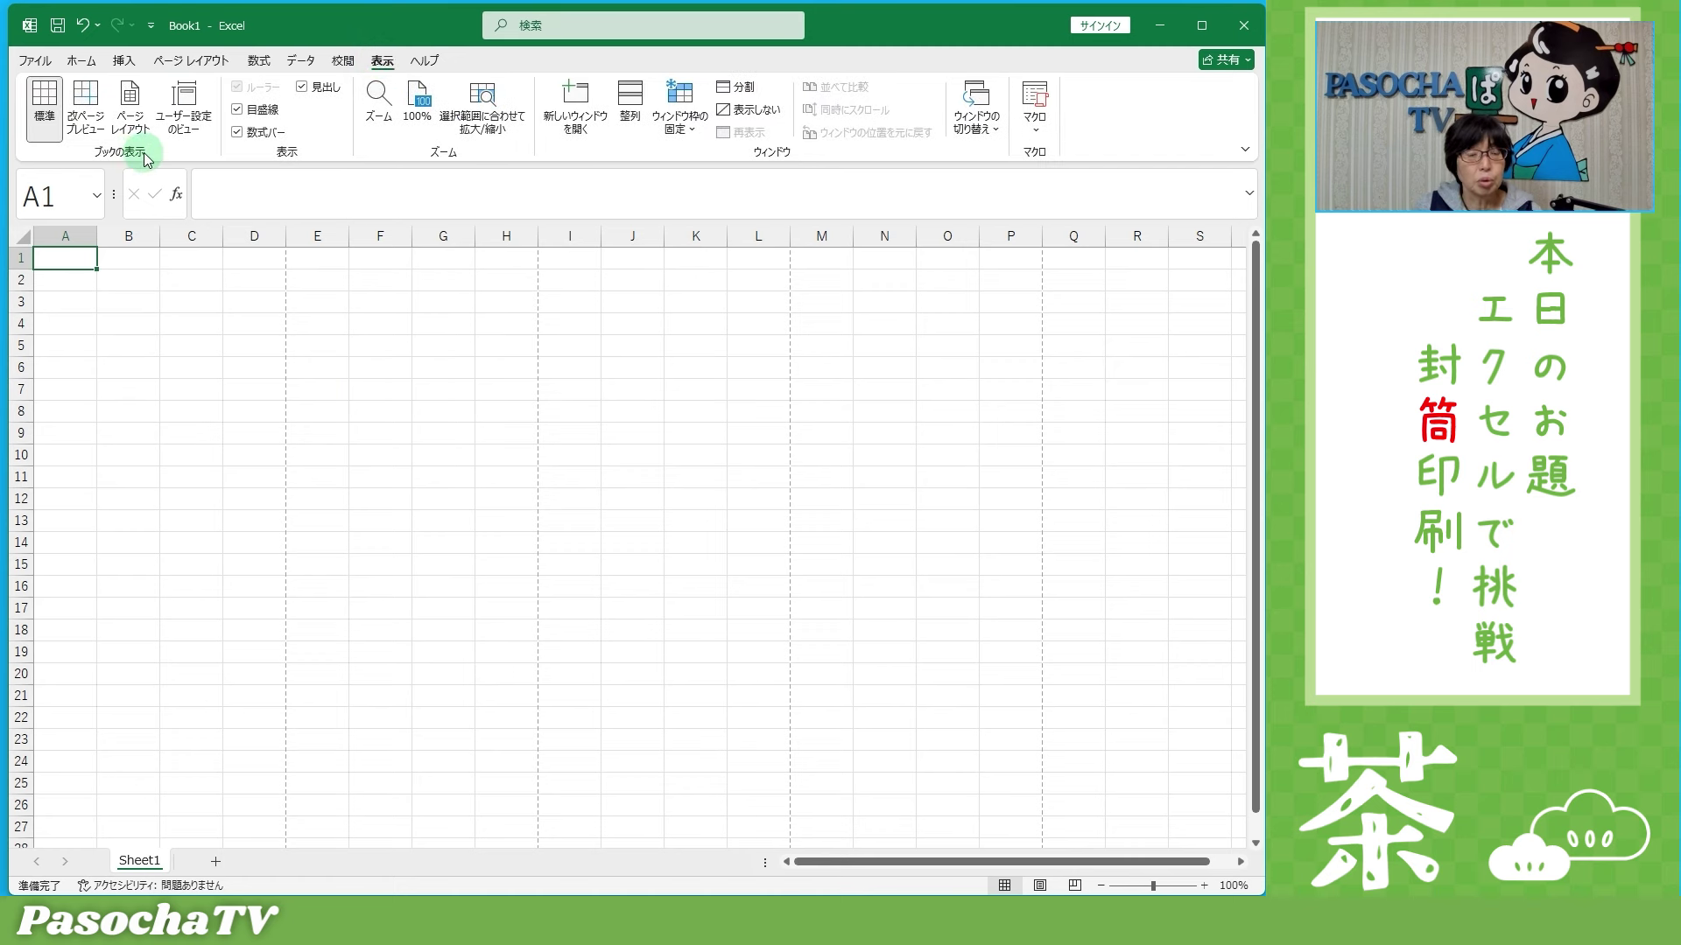
click(132, 98)
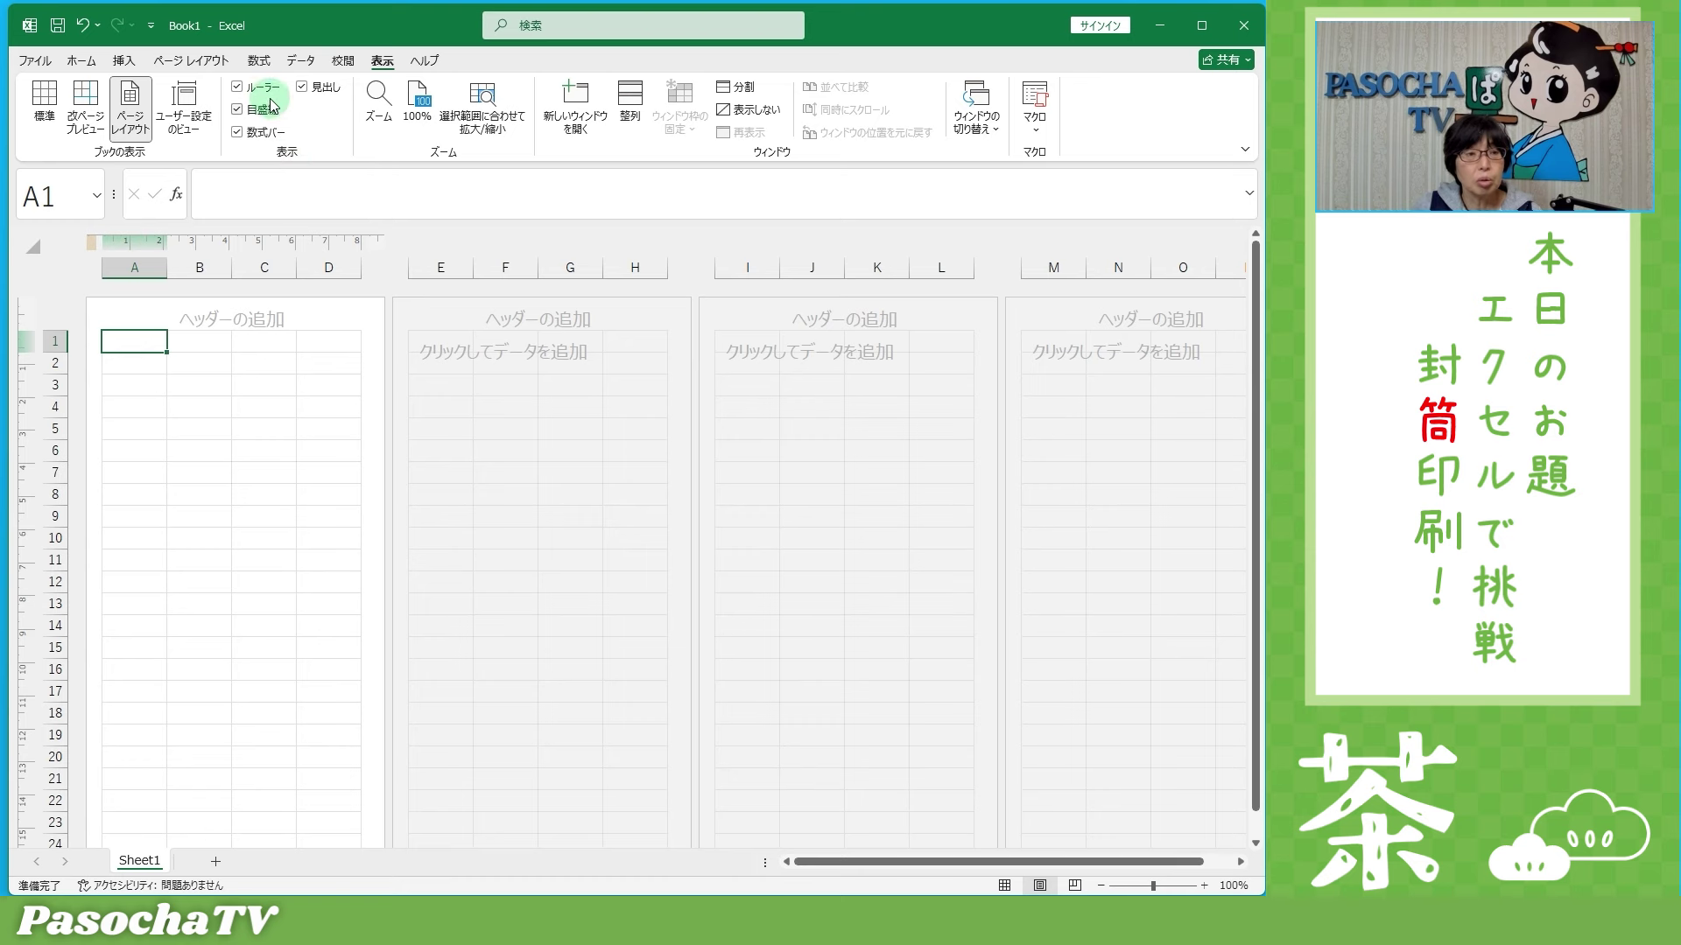
click(238, 88)
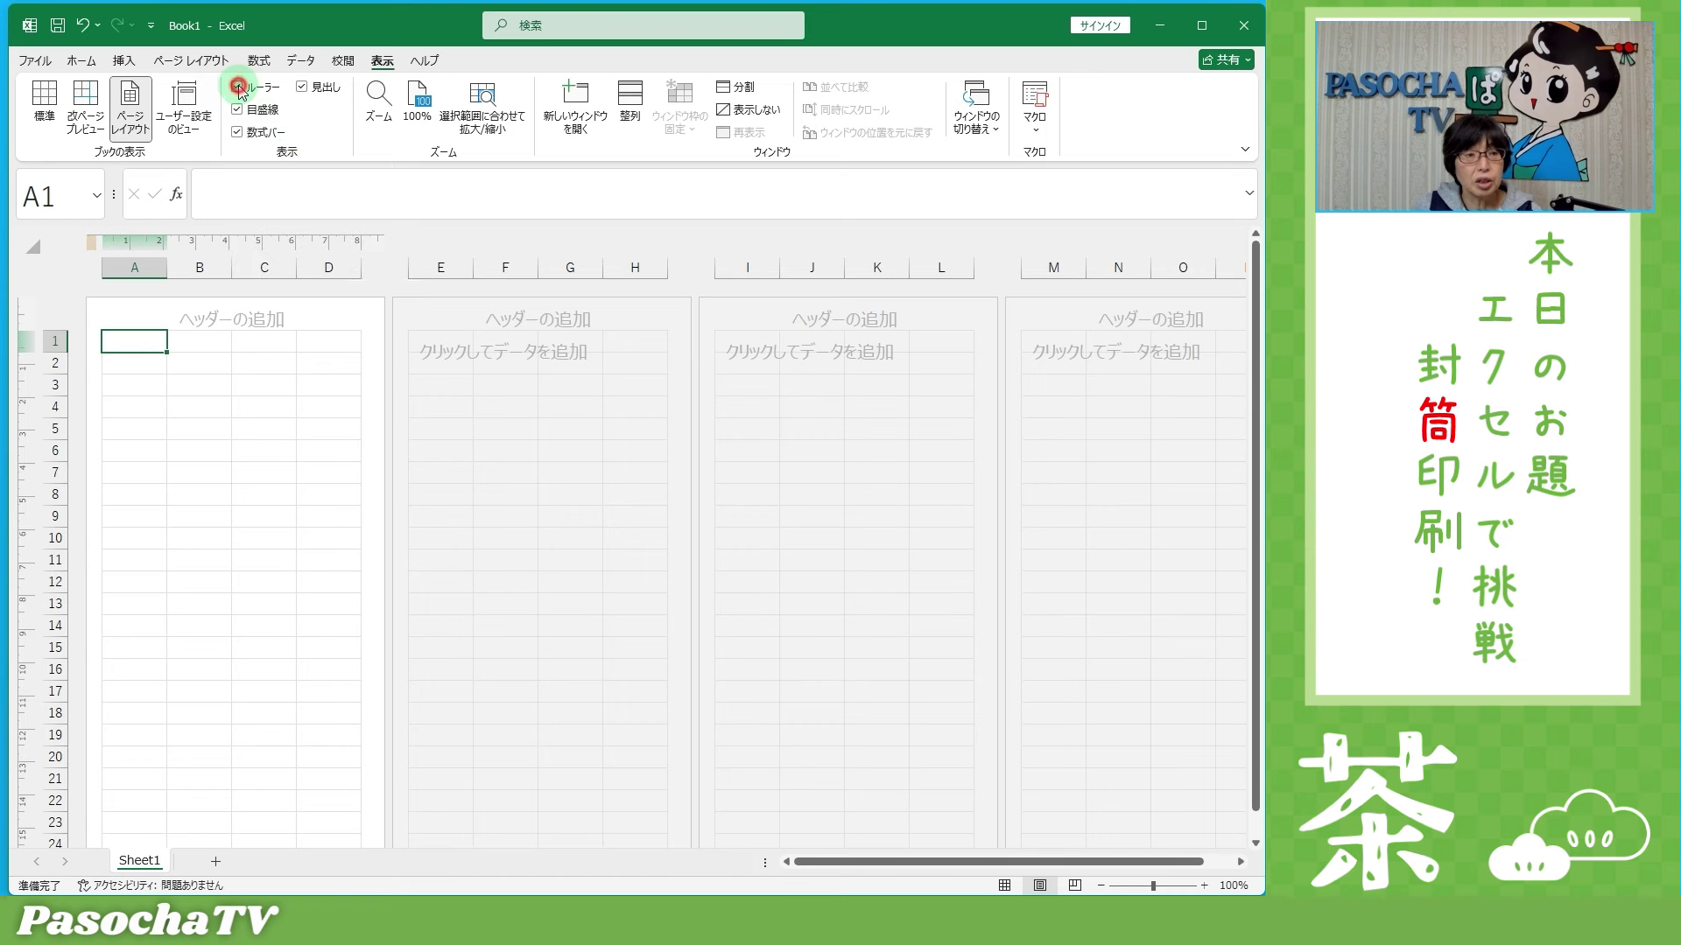
click(237, 87)
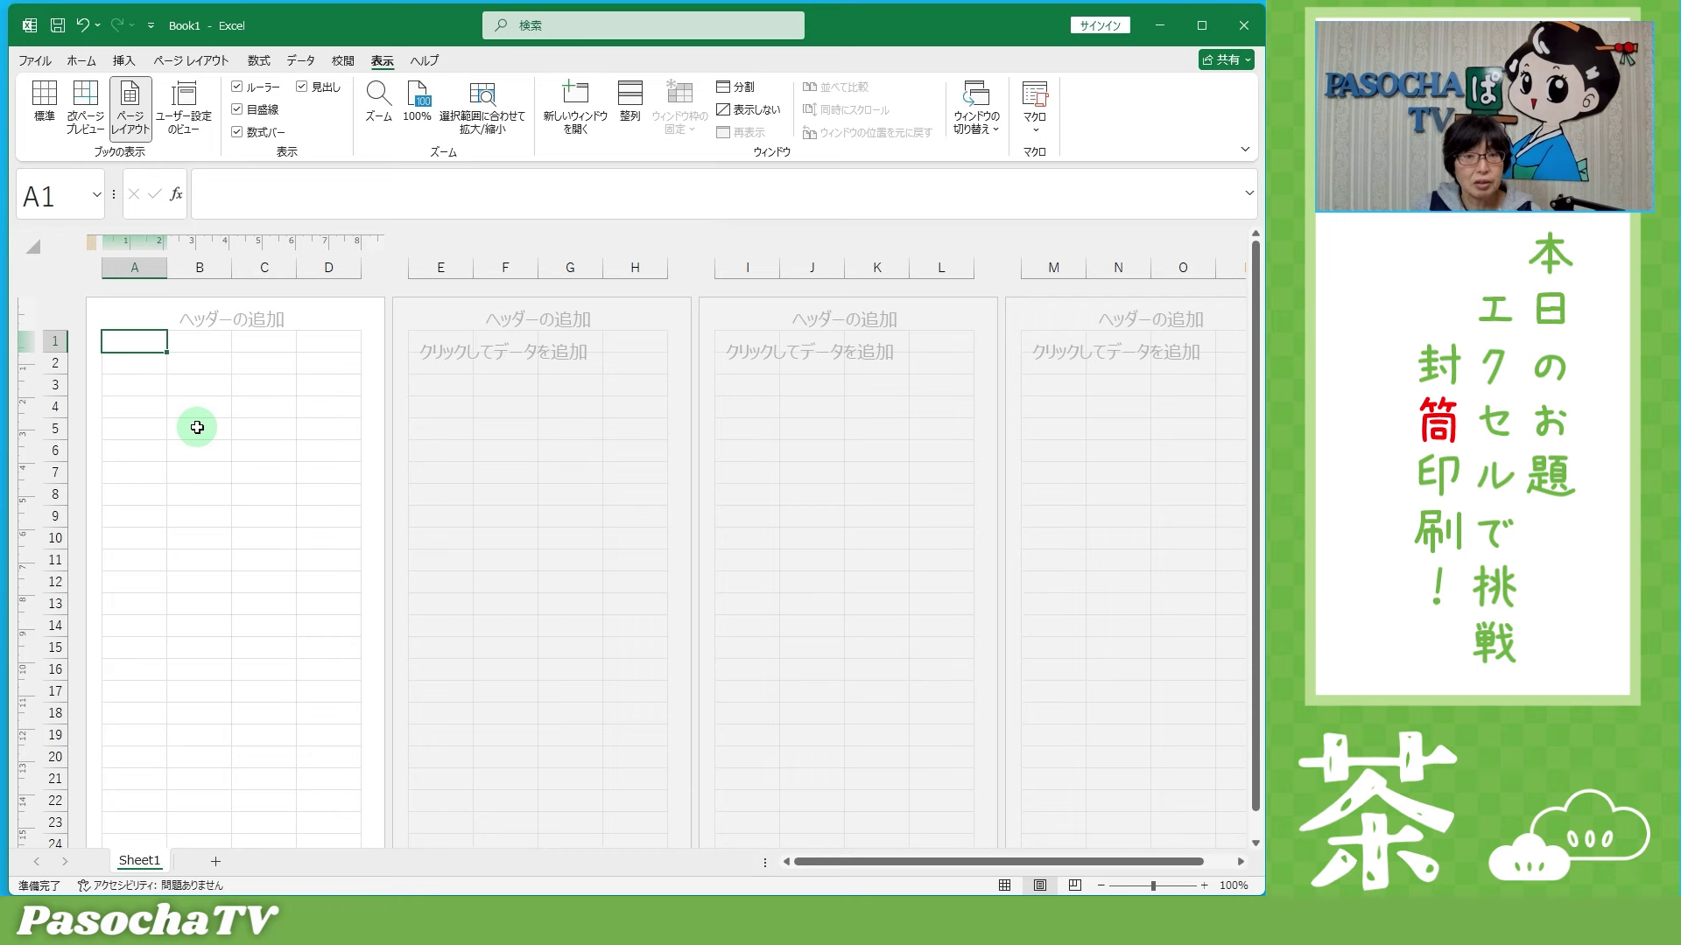
click(46, 99)
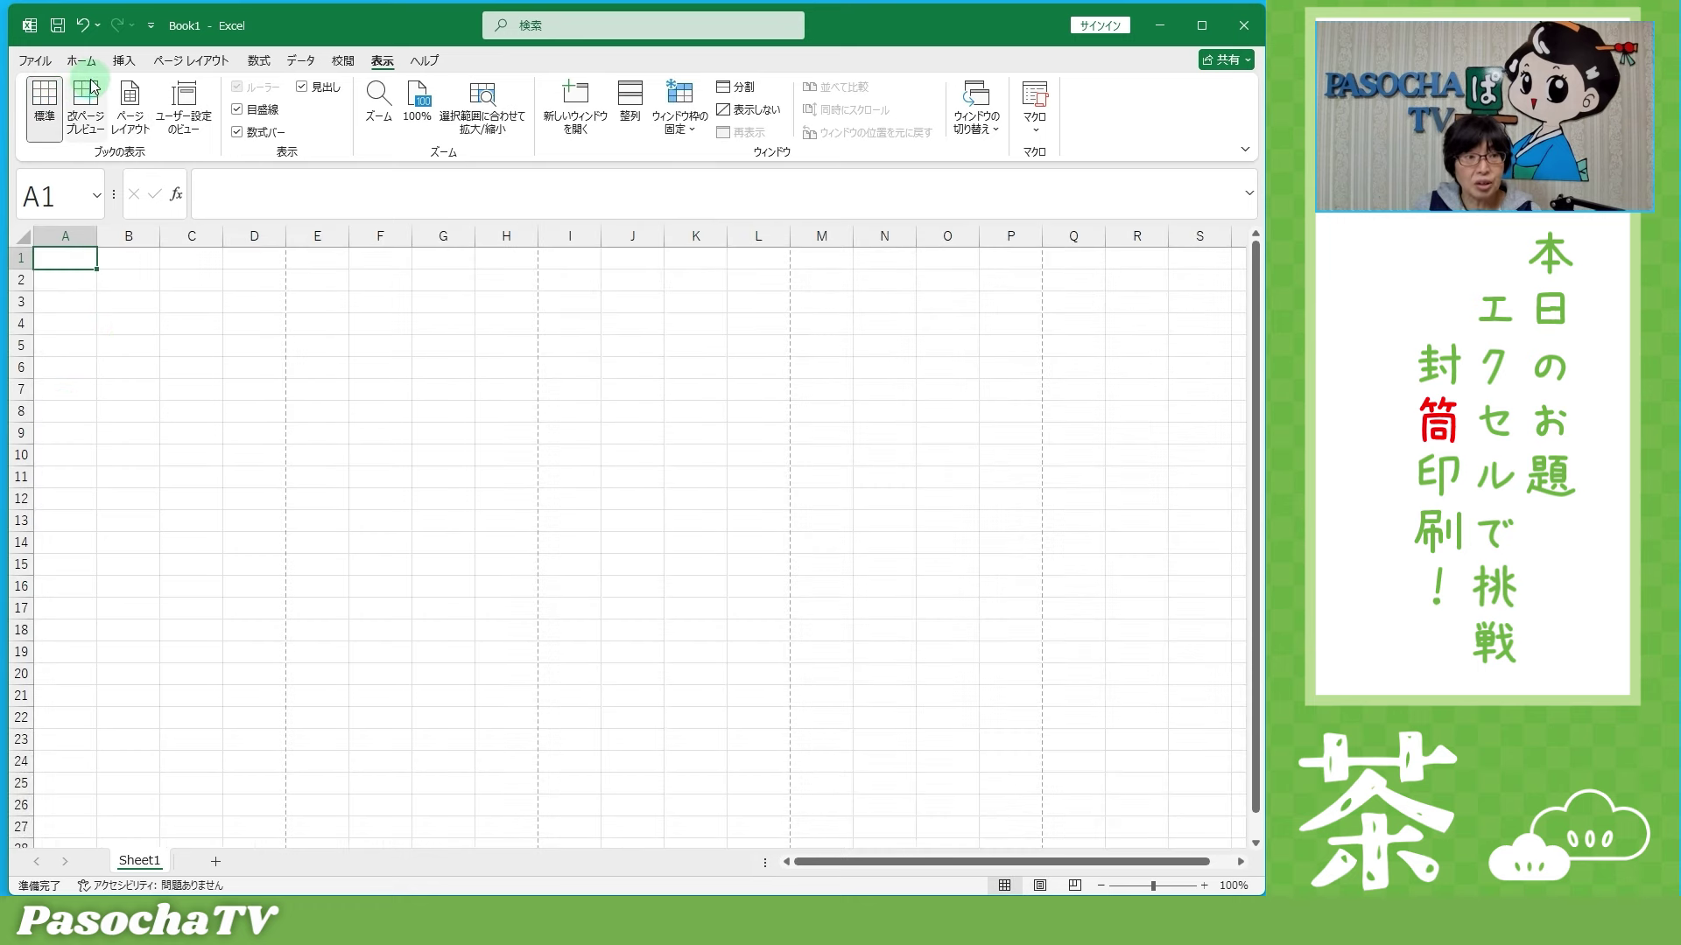
click(130, 105)
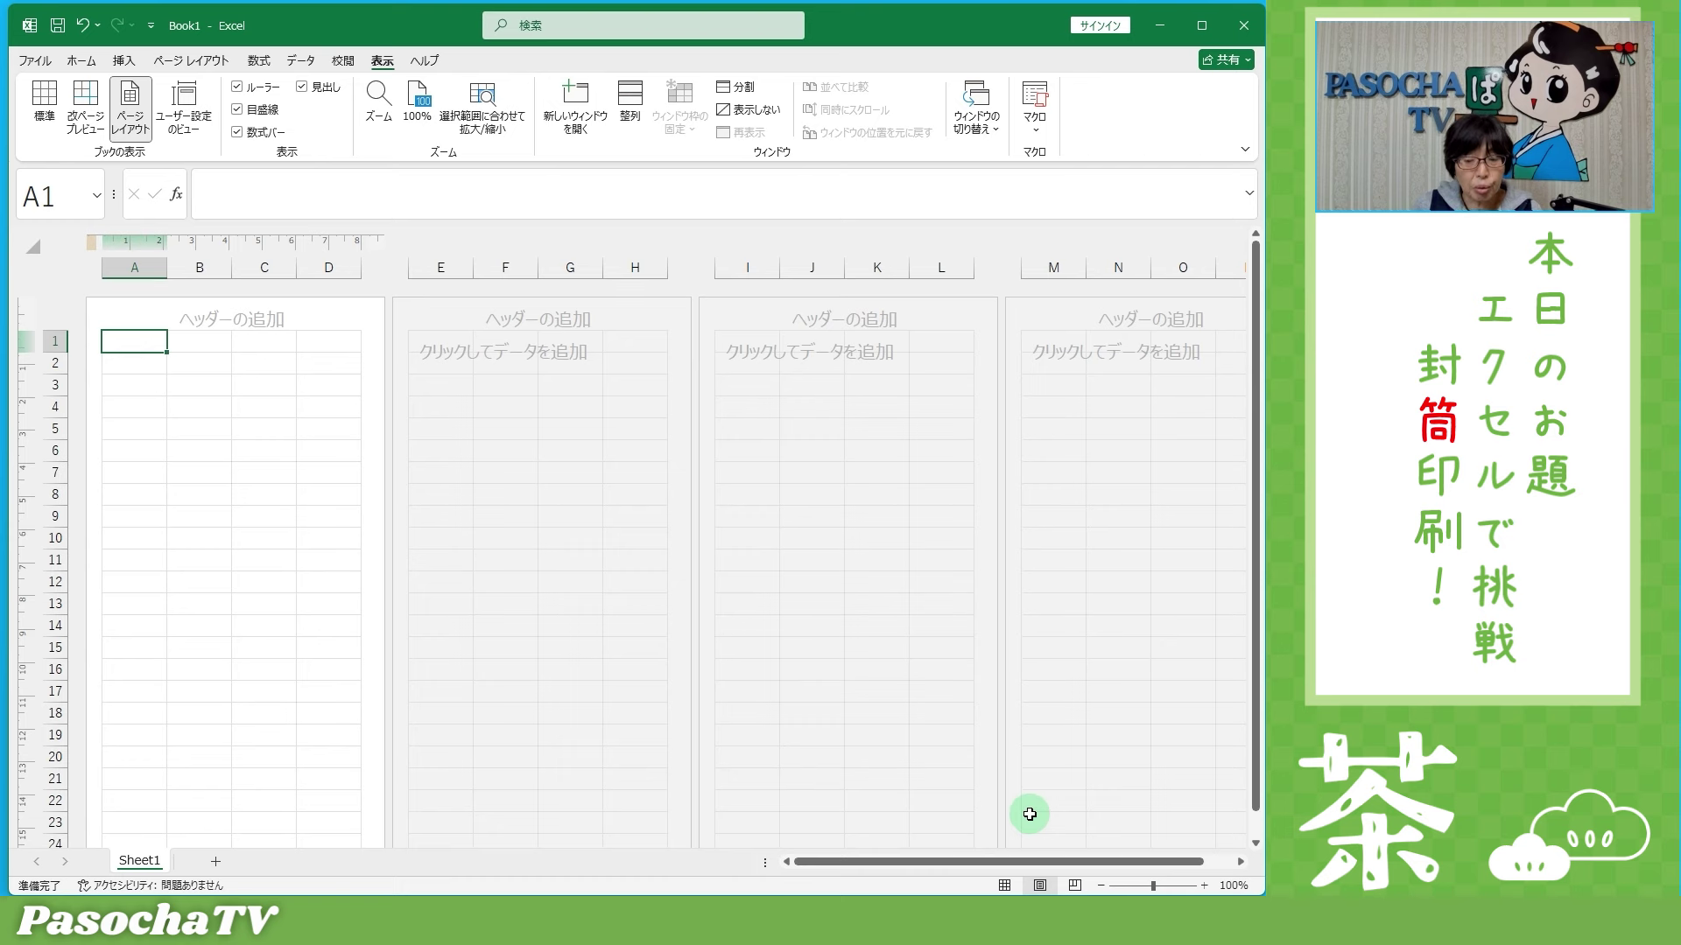
Step: Set the height of row 1 to 1.5 cm
click(1205, 886)
click(1205, 886)
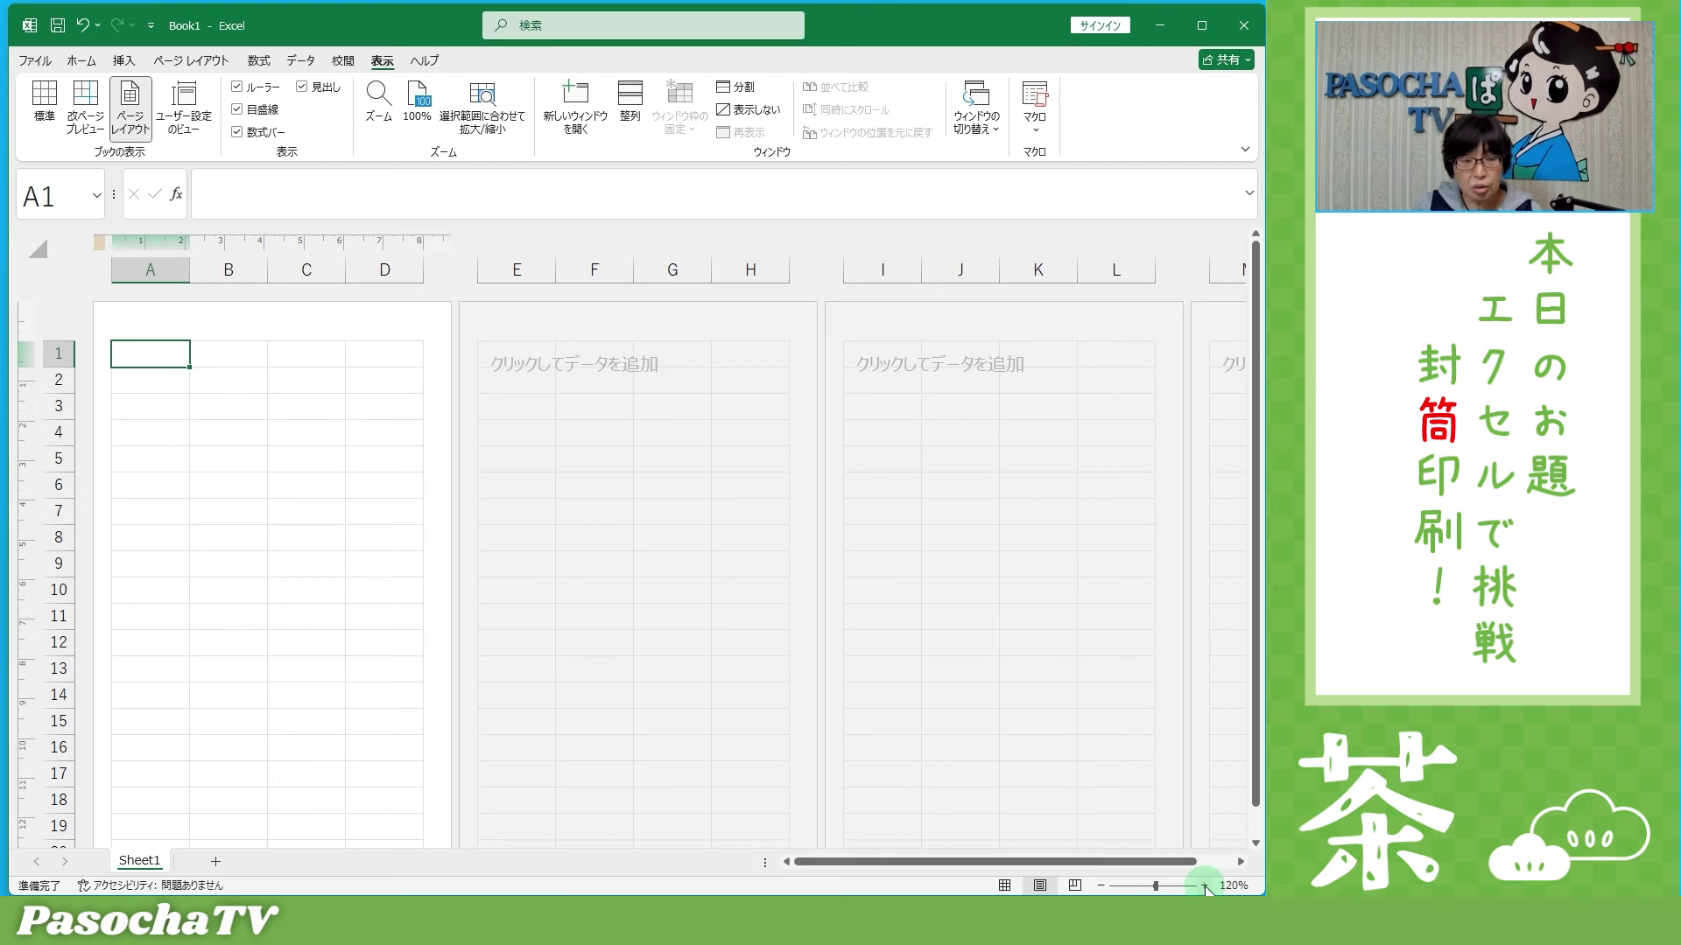
click(1204, 886)
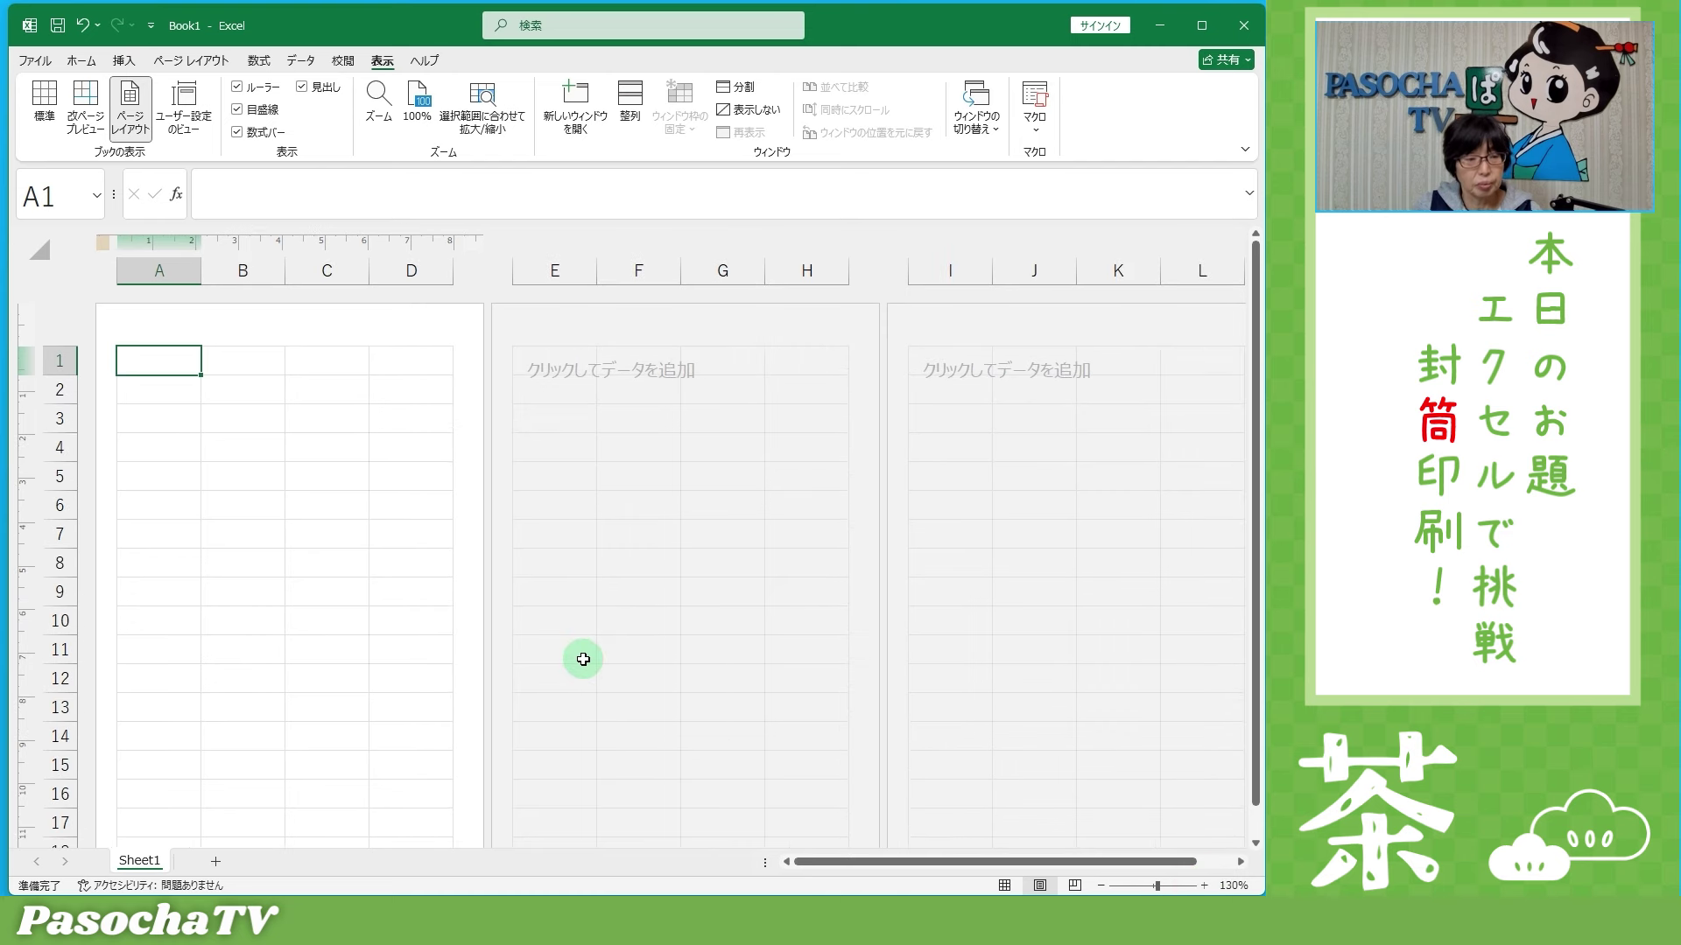
click(51, 359)
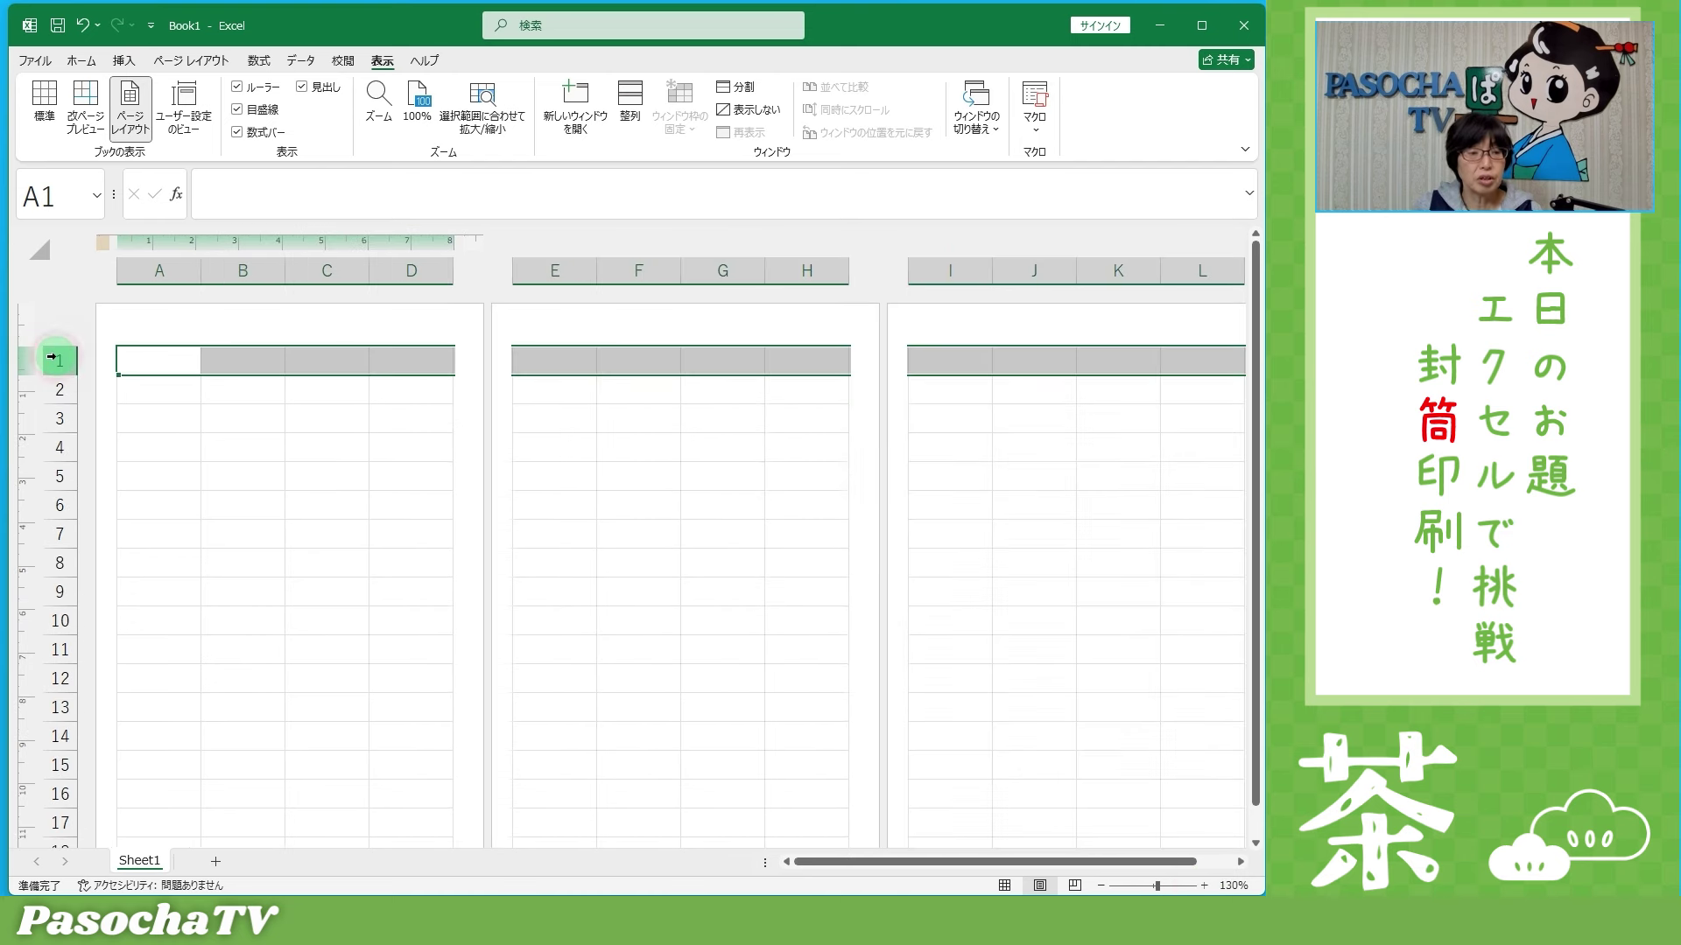
click(92, 63)
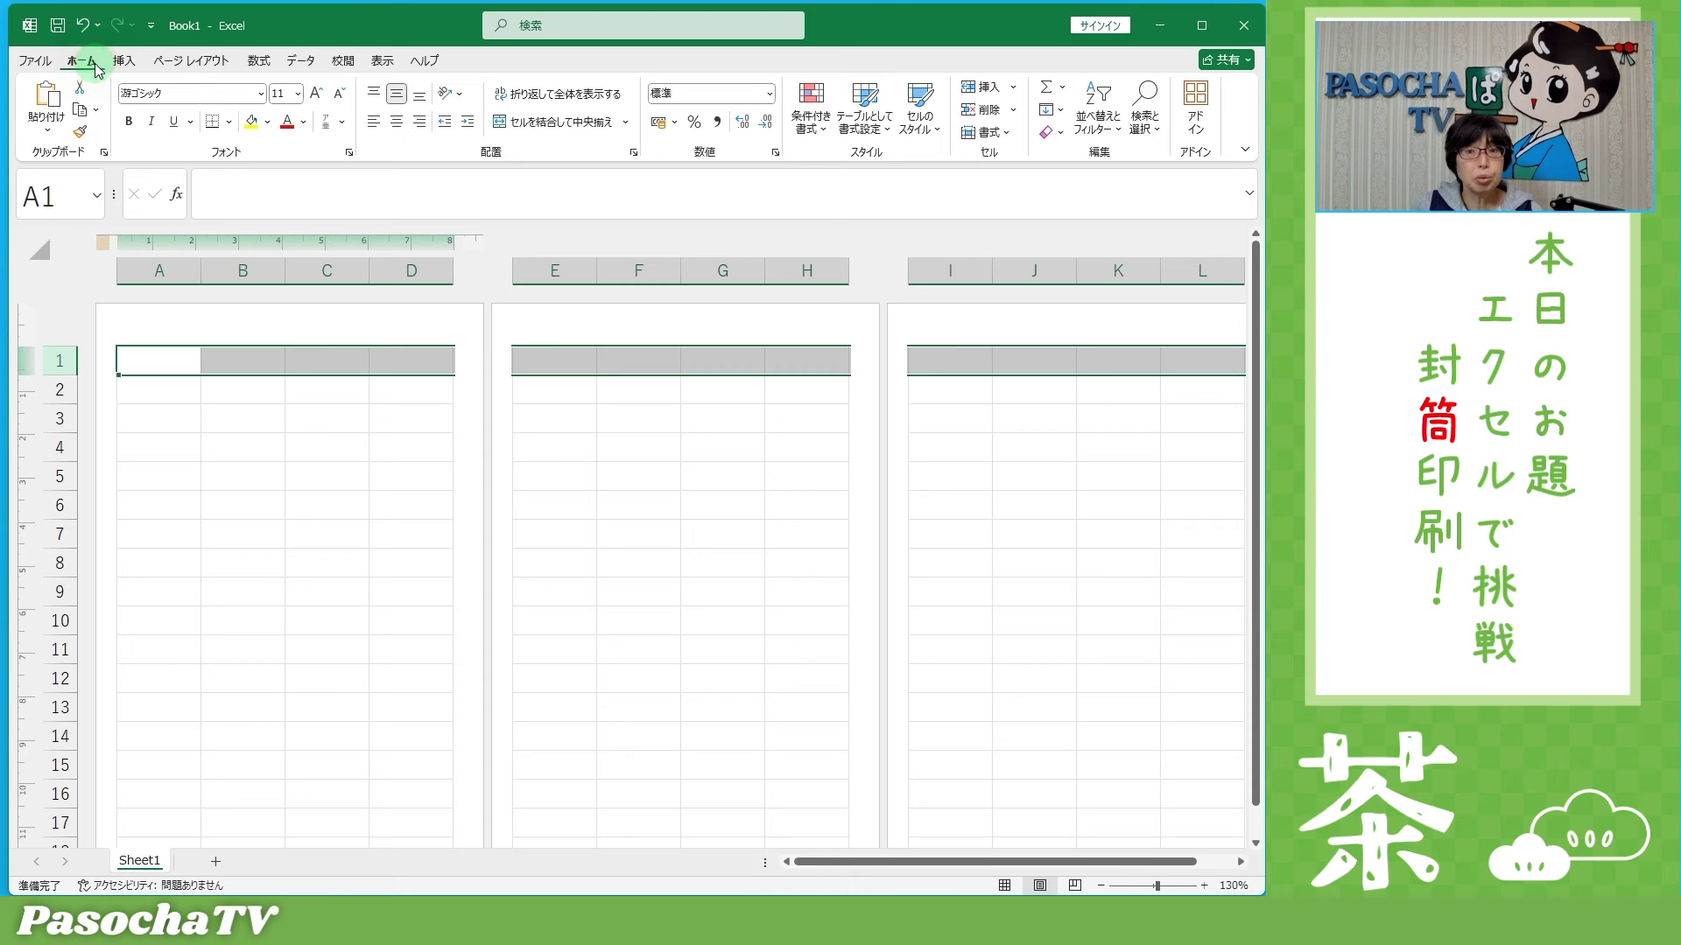
click(1009, 133)
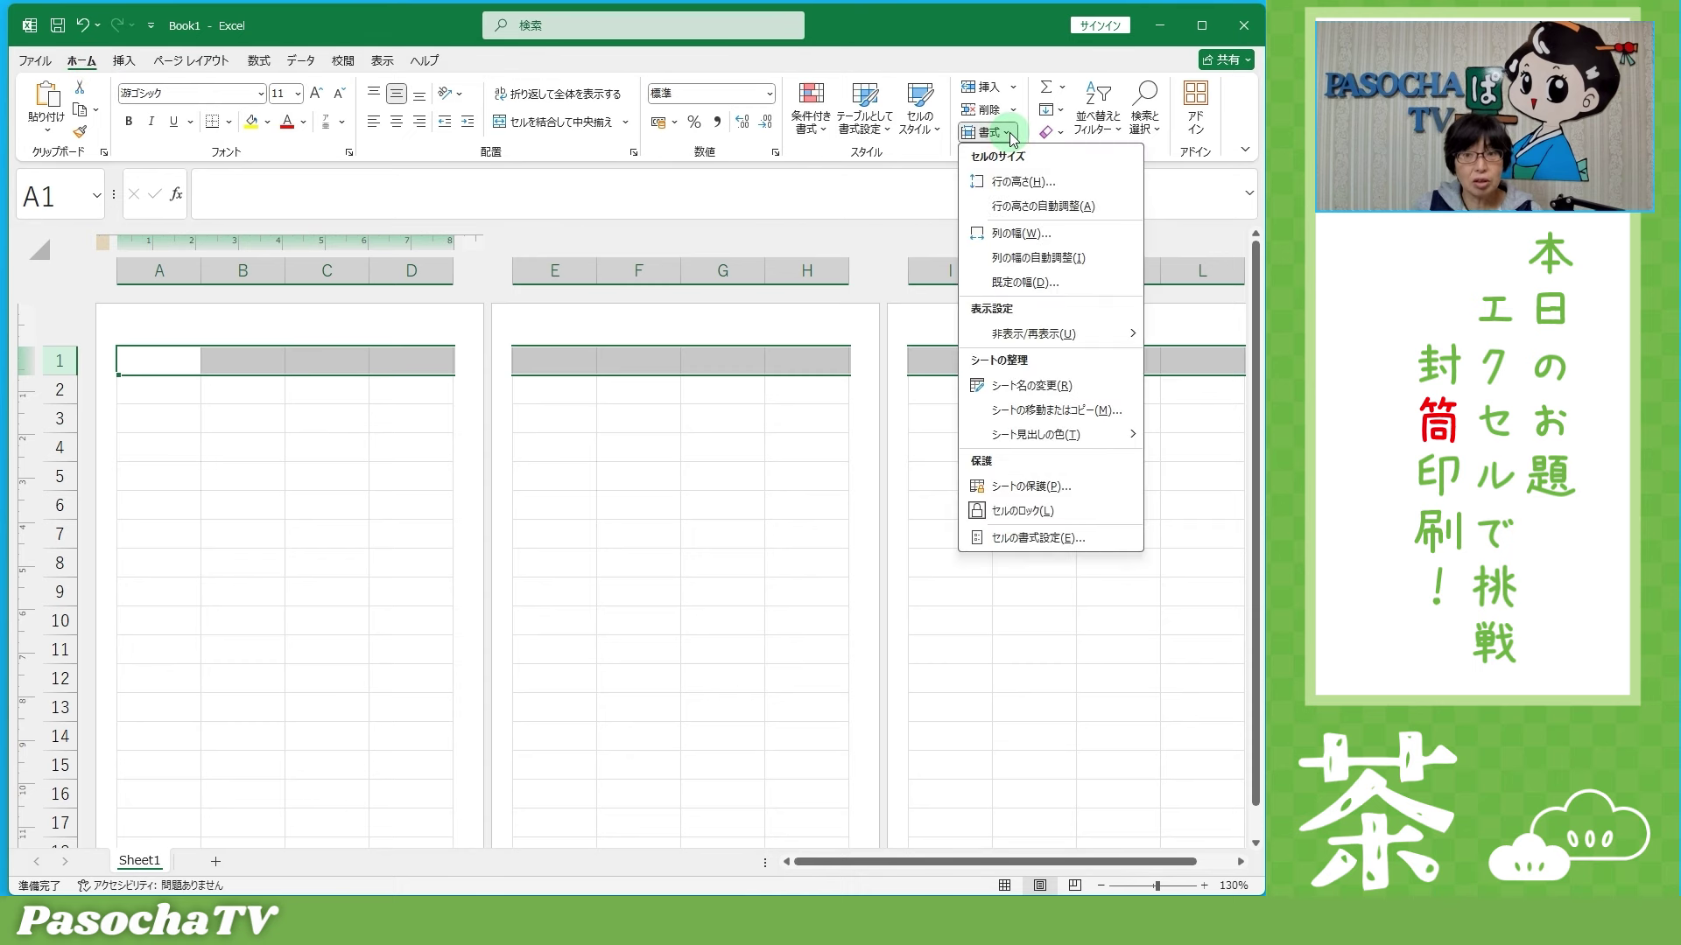
click(1030, 184)
click(674, 523)
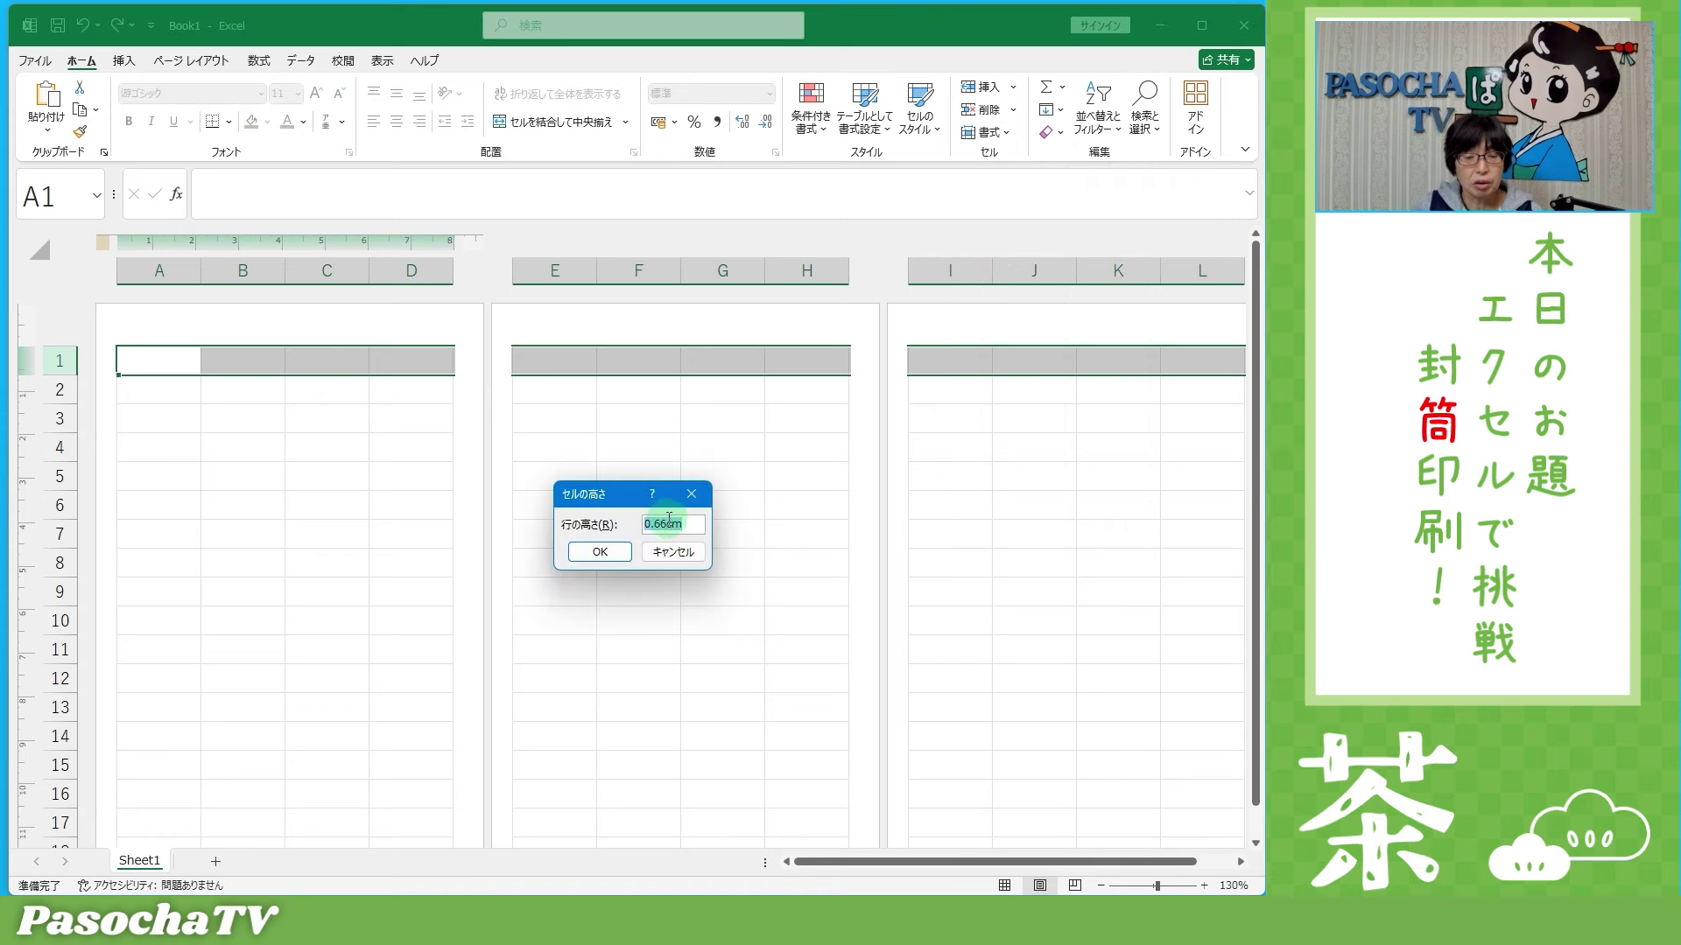
drag(623, 495, 632, 453)
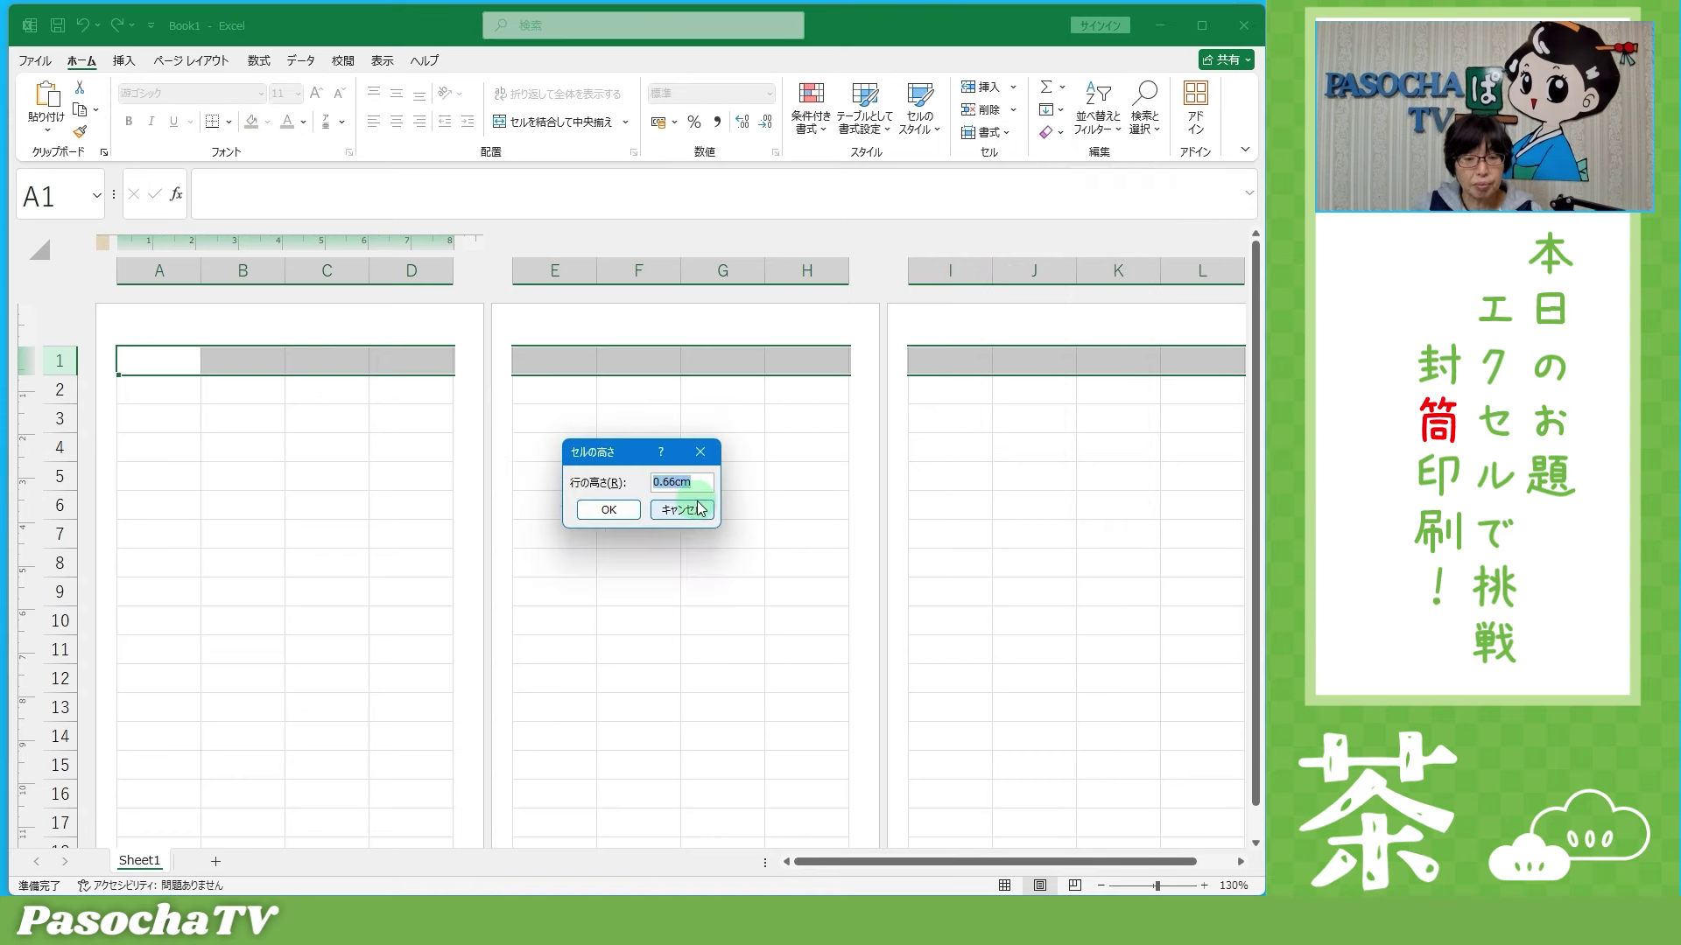
click(700, 486)
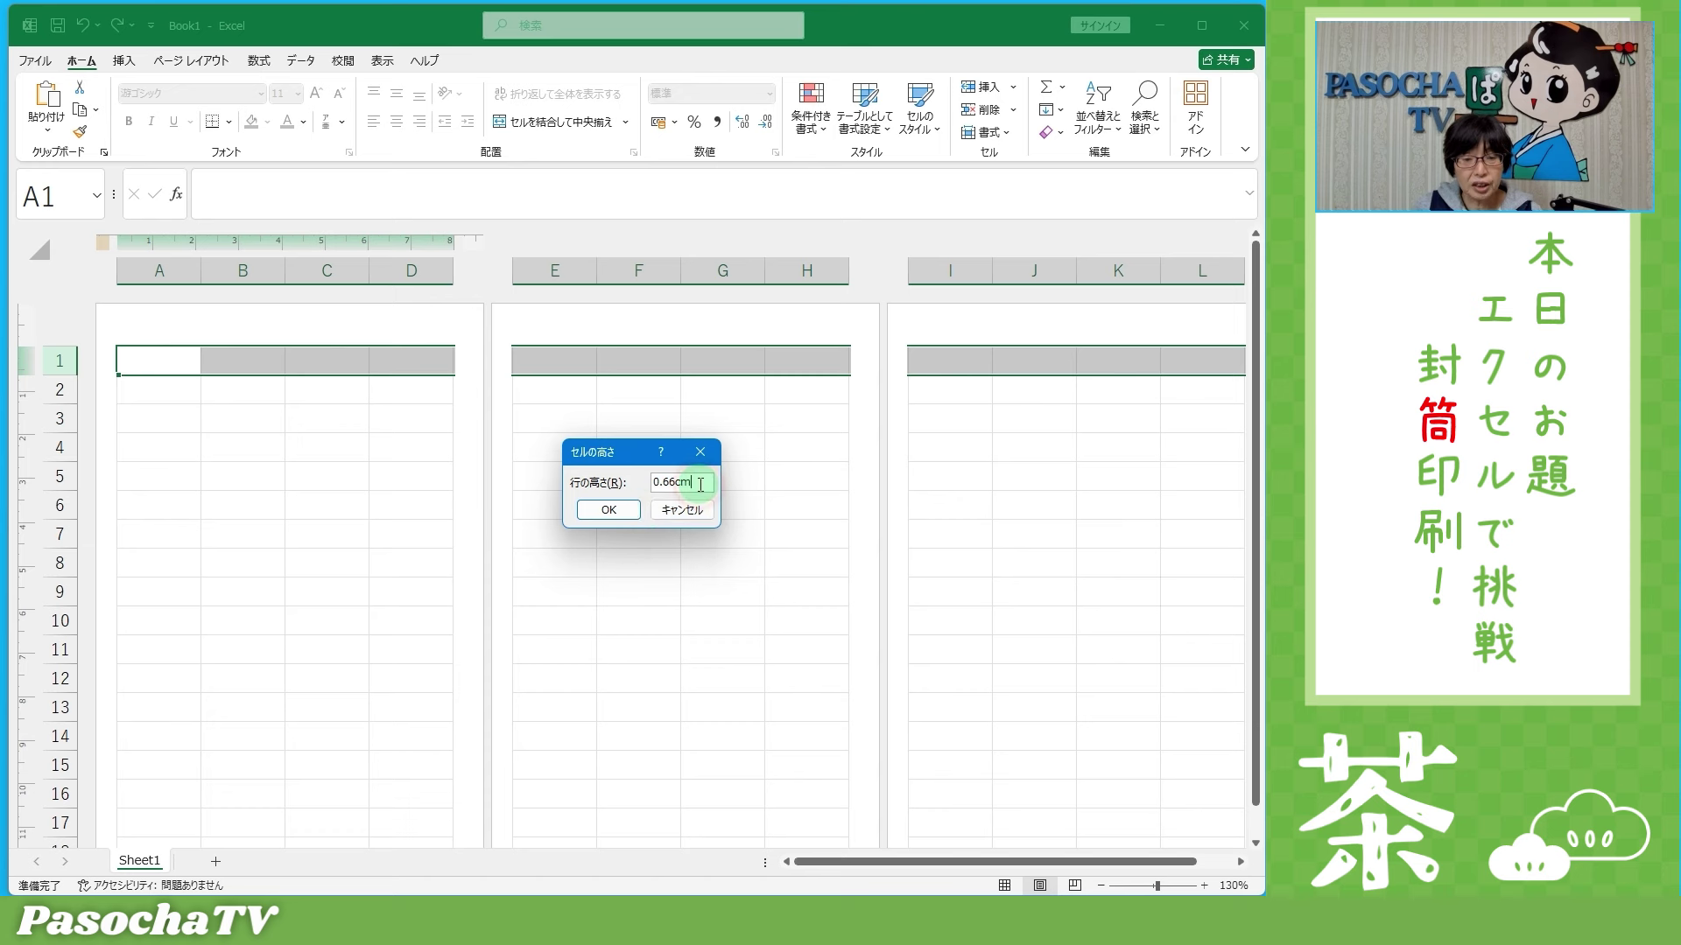
key(BackSpace)
key(BackSpace)
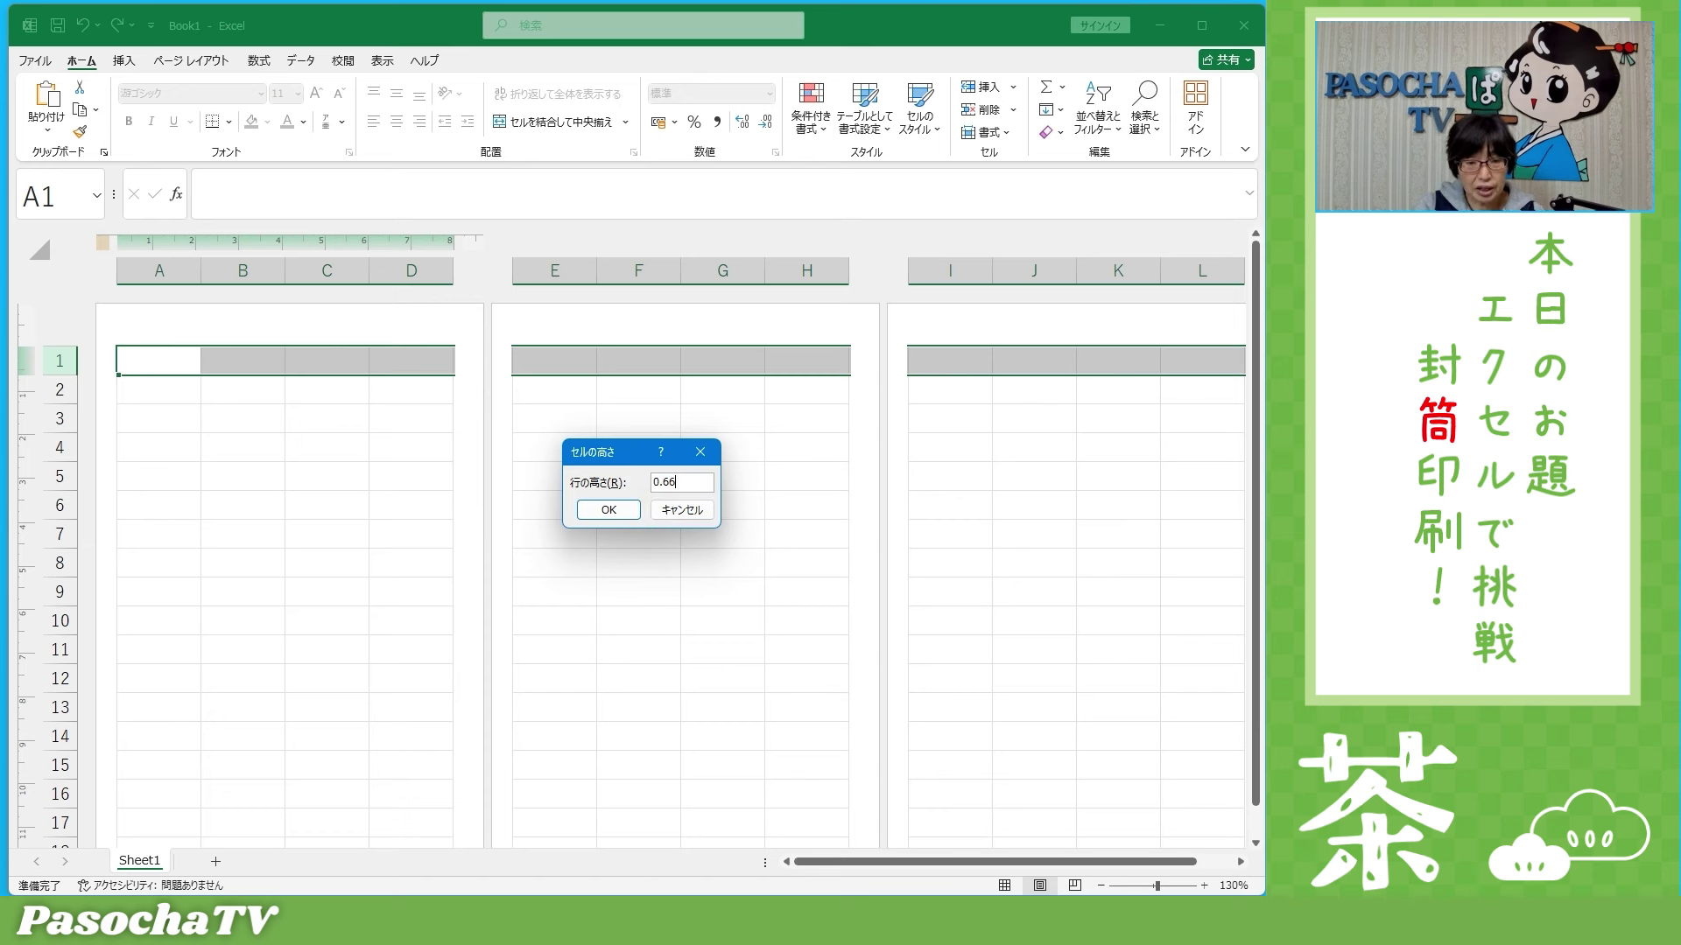
key(BackSpace)
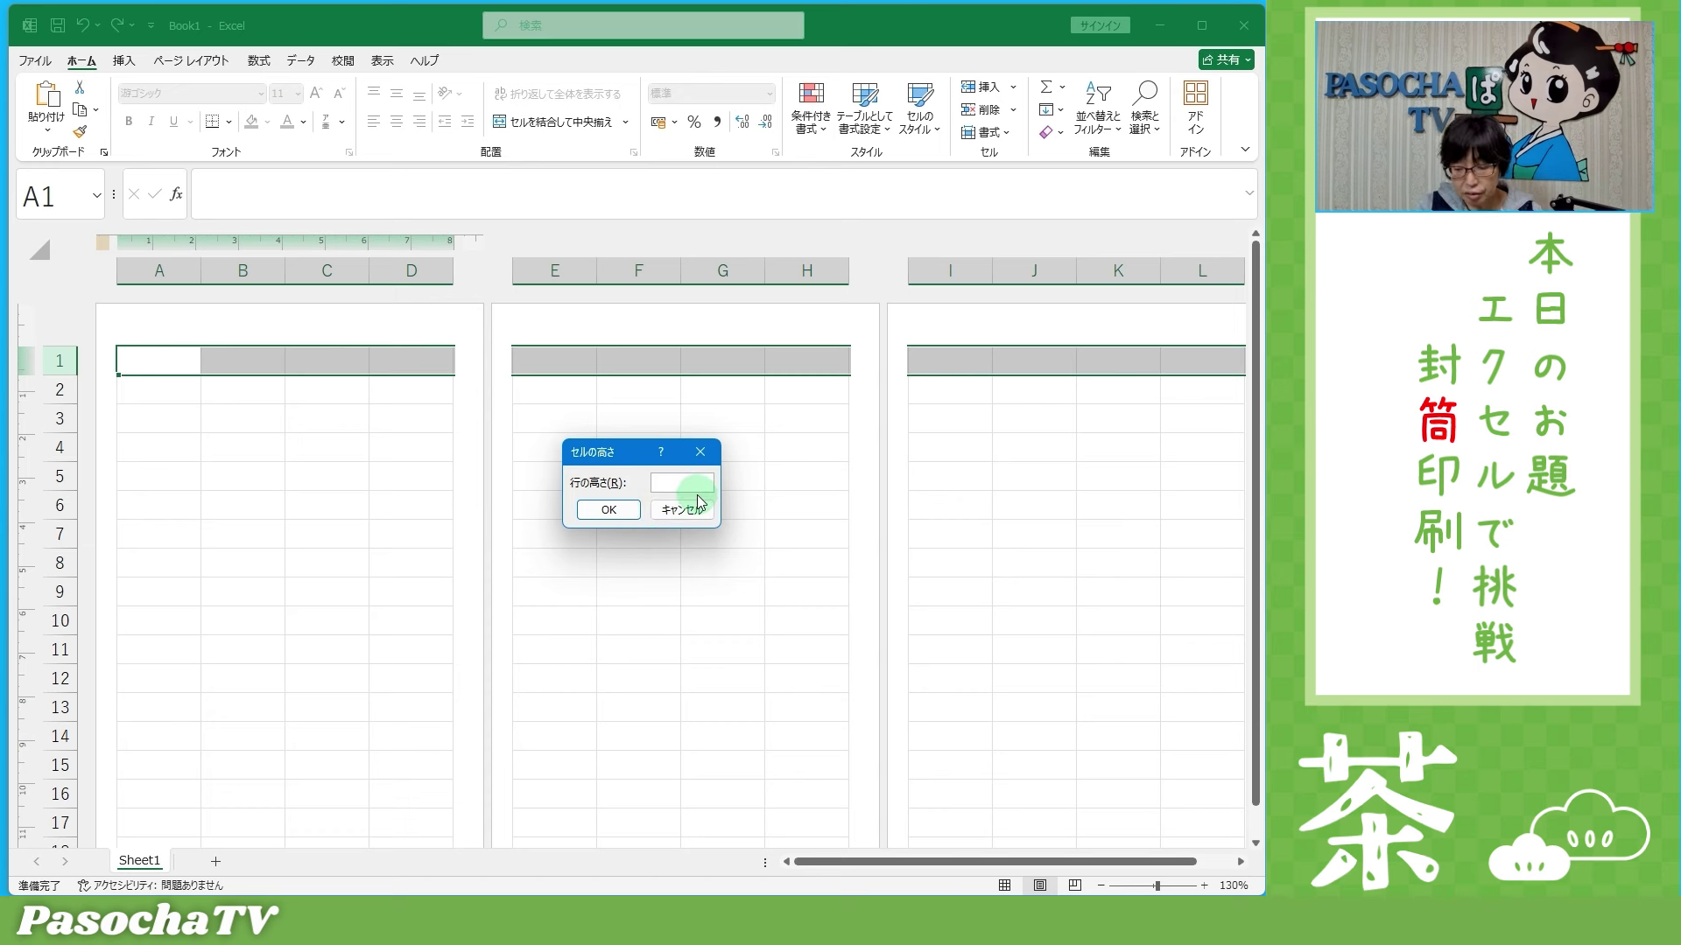
text(1.5)
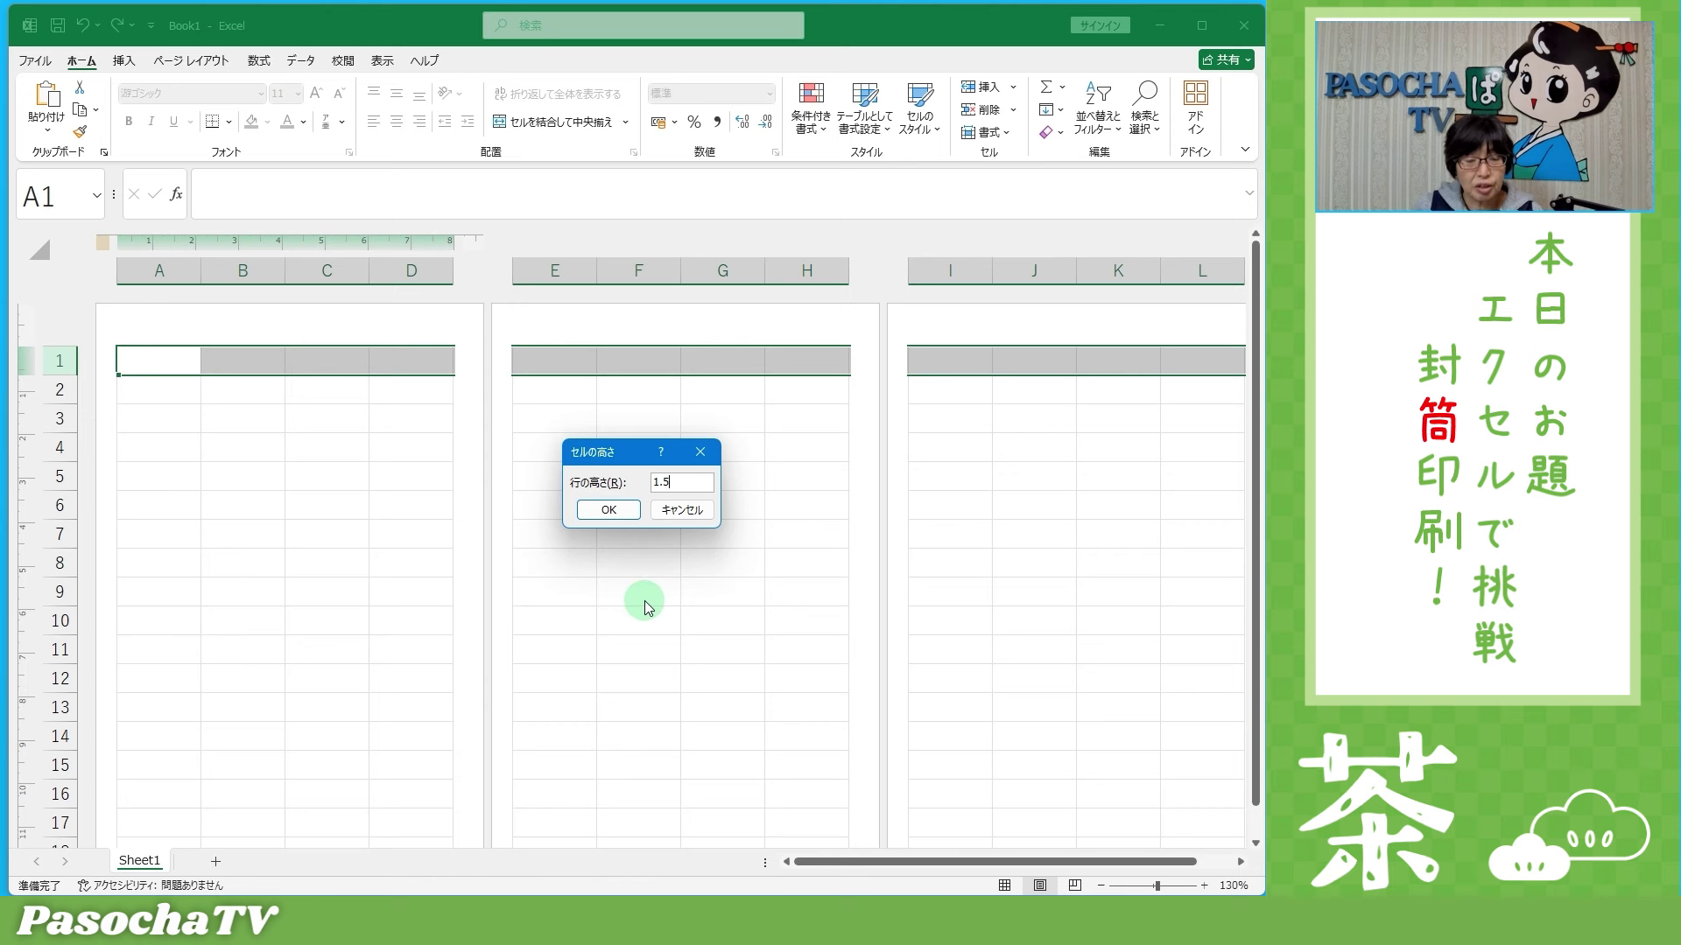
click(609, 510)
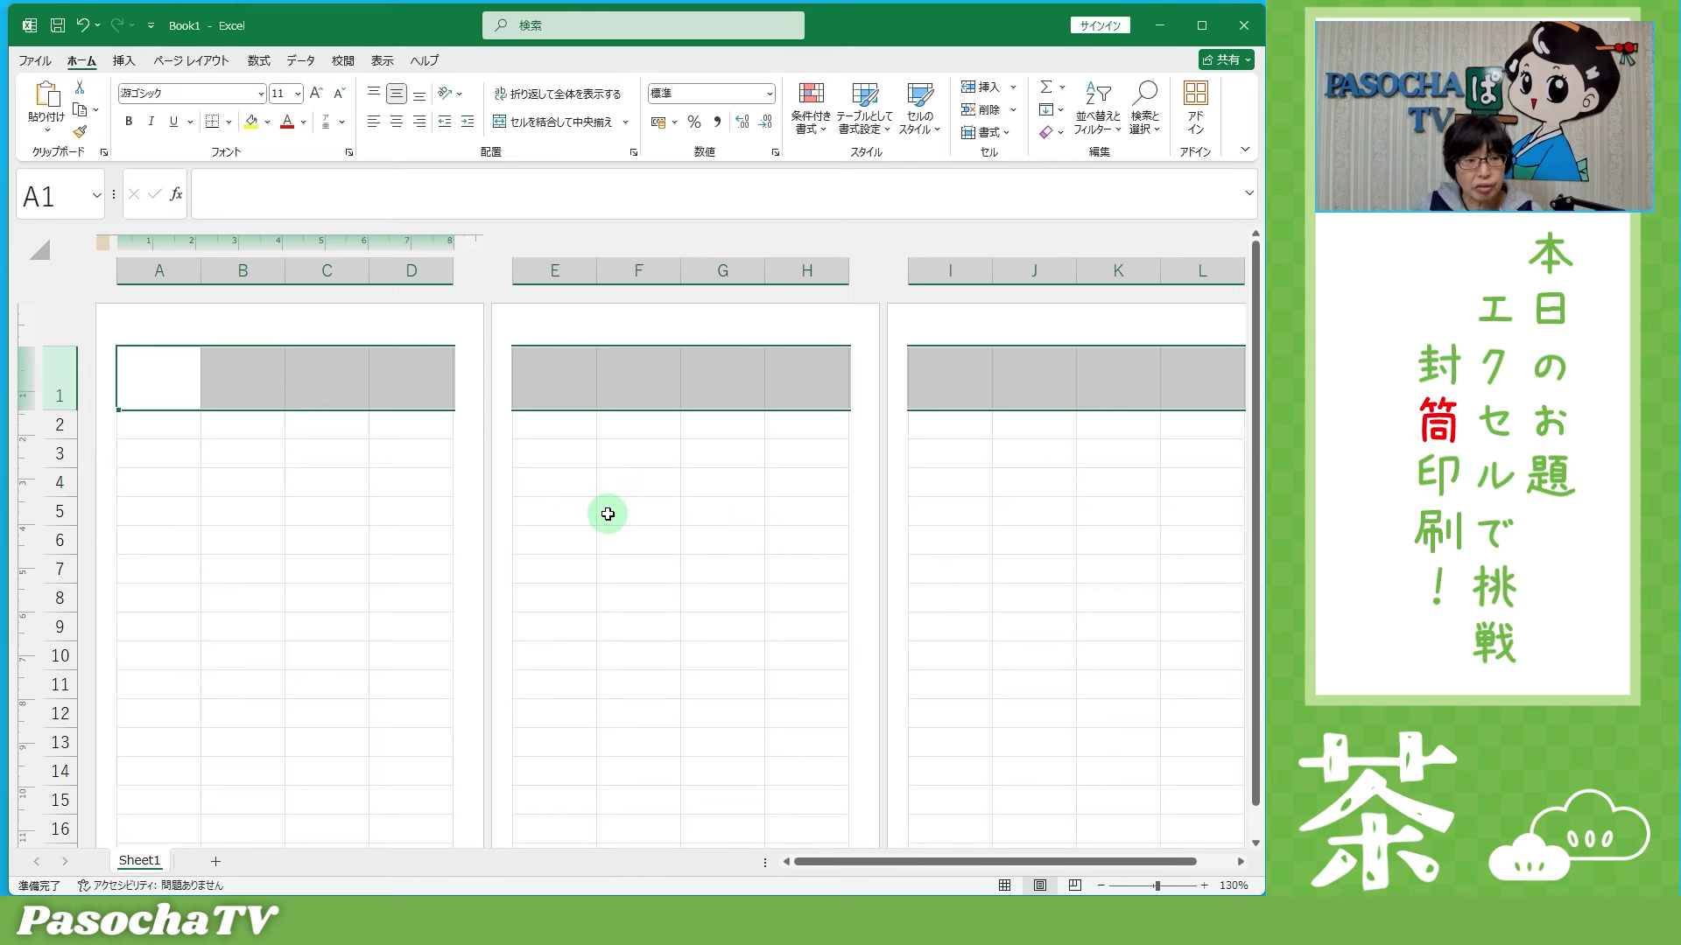
Step: Set the height of row 2 to 1 cm
click(57, 424)
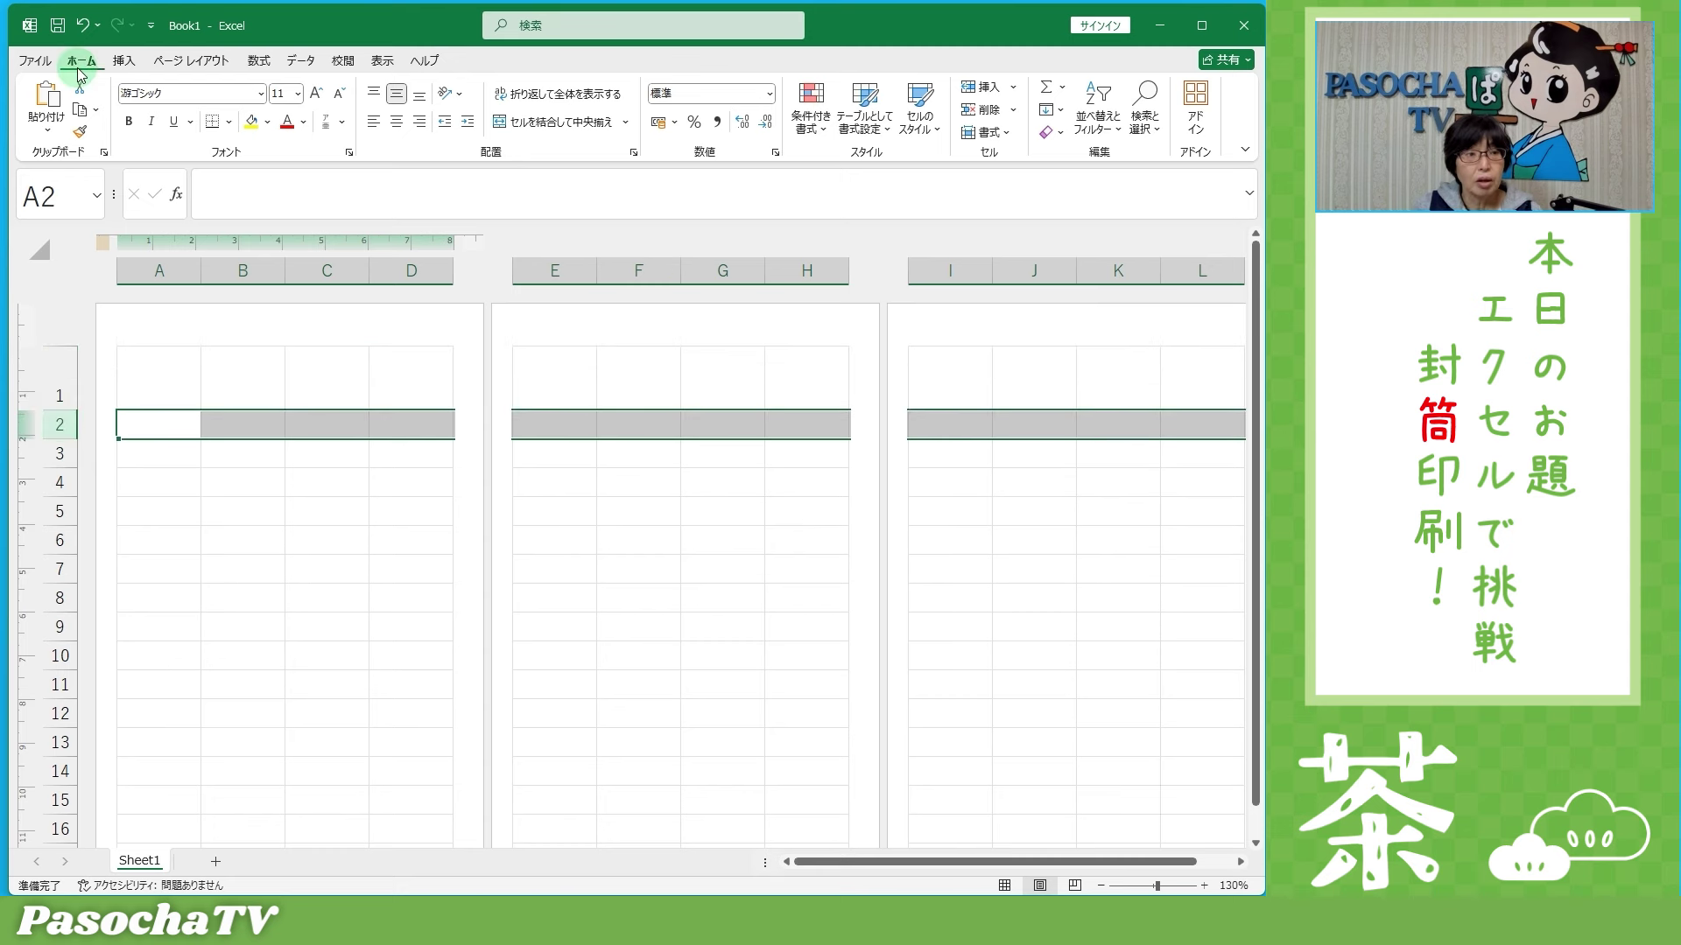
click(1012, 135)
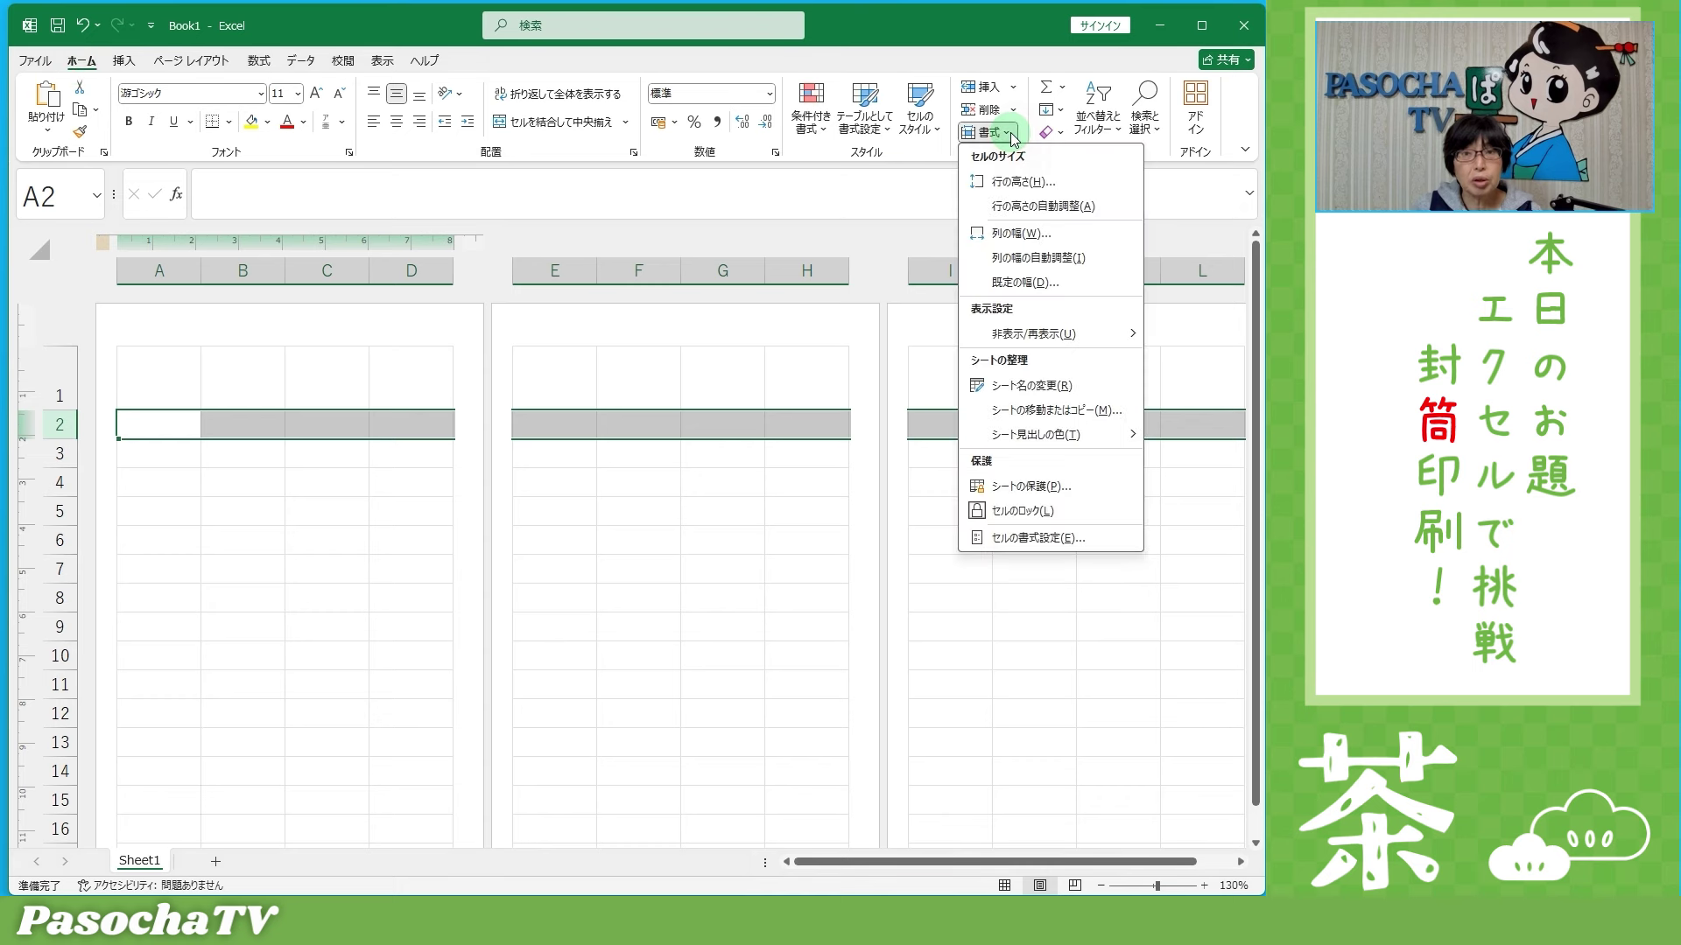
click(1022, 182)
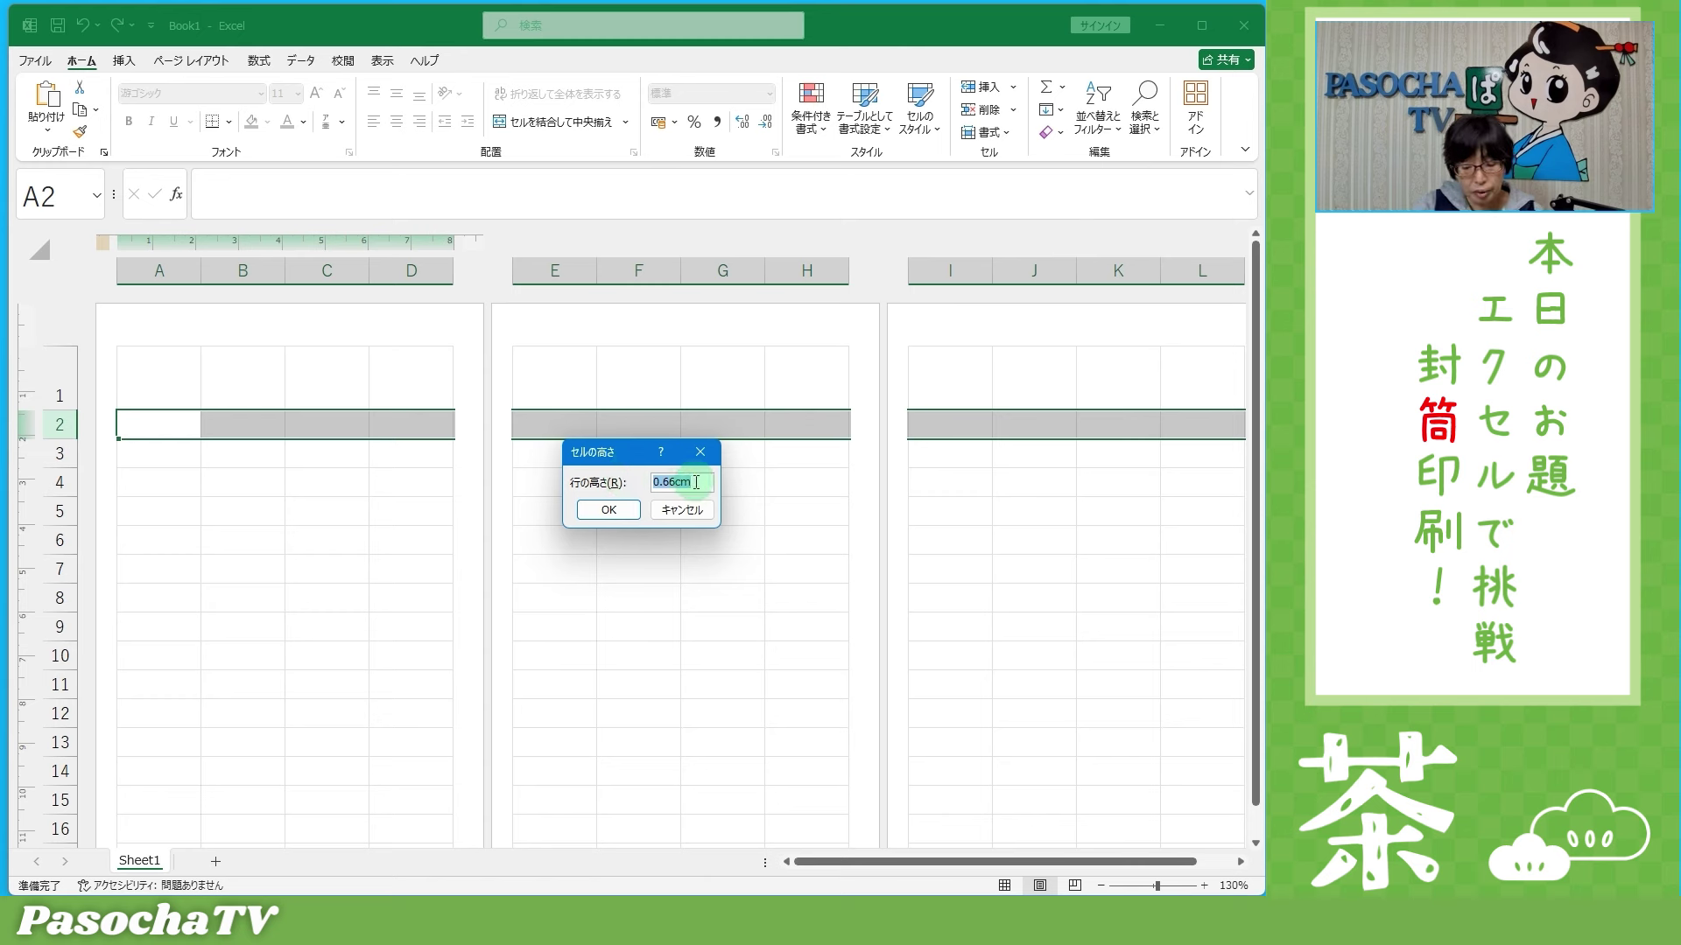
key(BackSpace)
text(1)
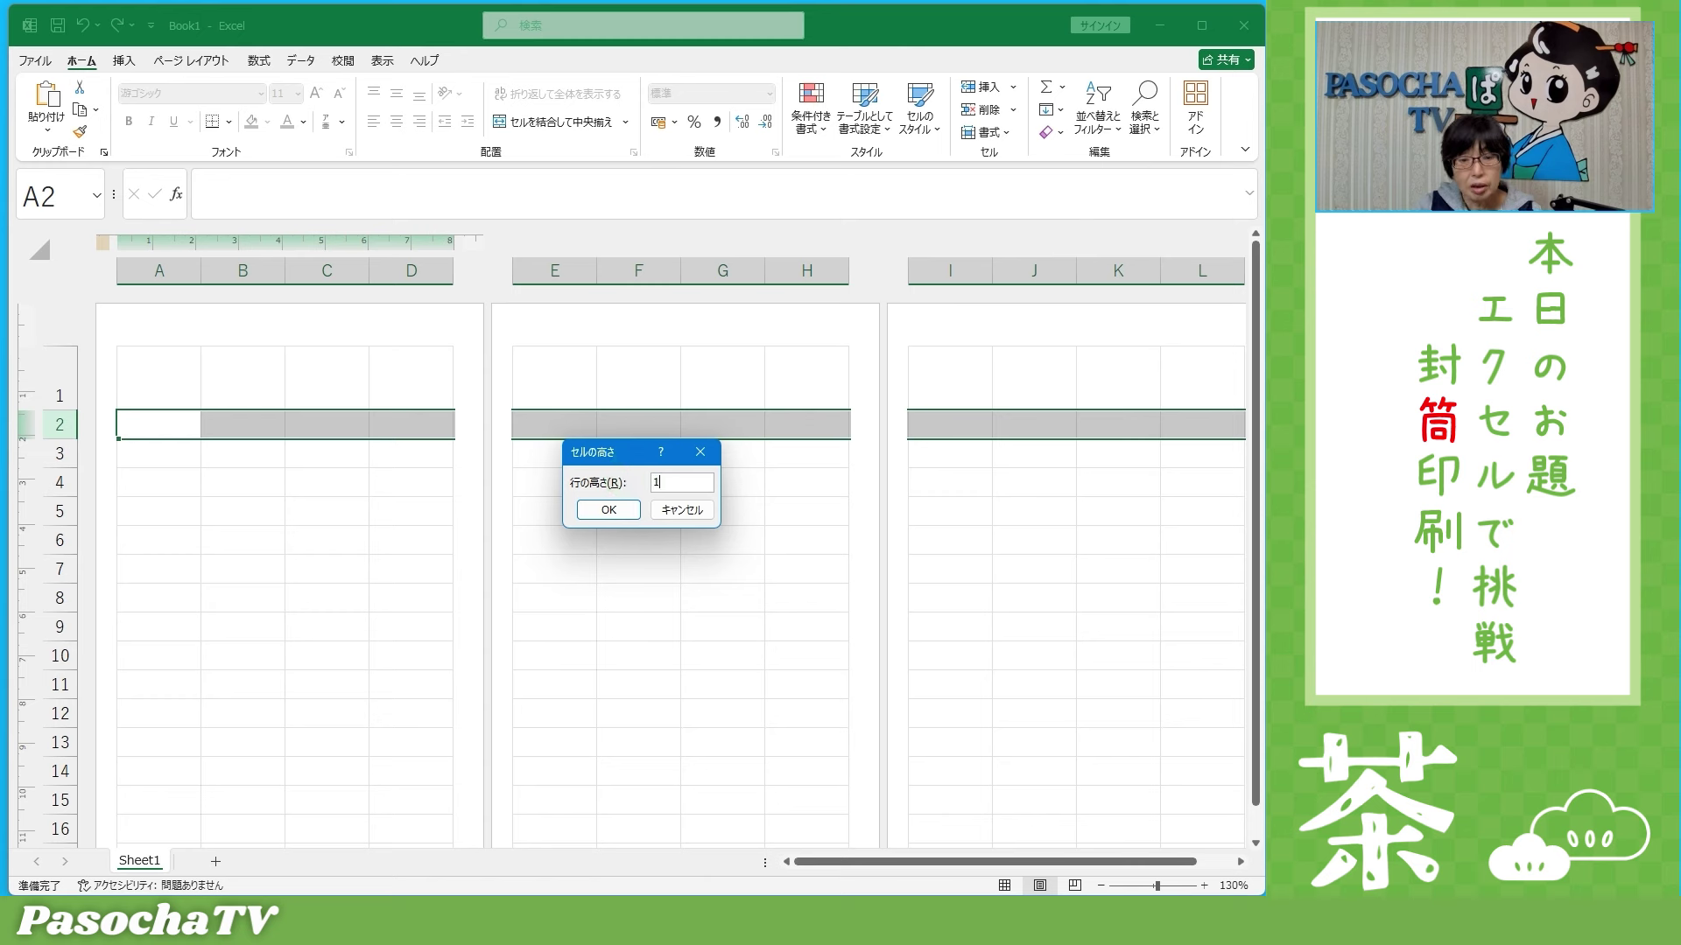
click(593, 512)
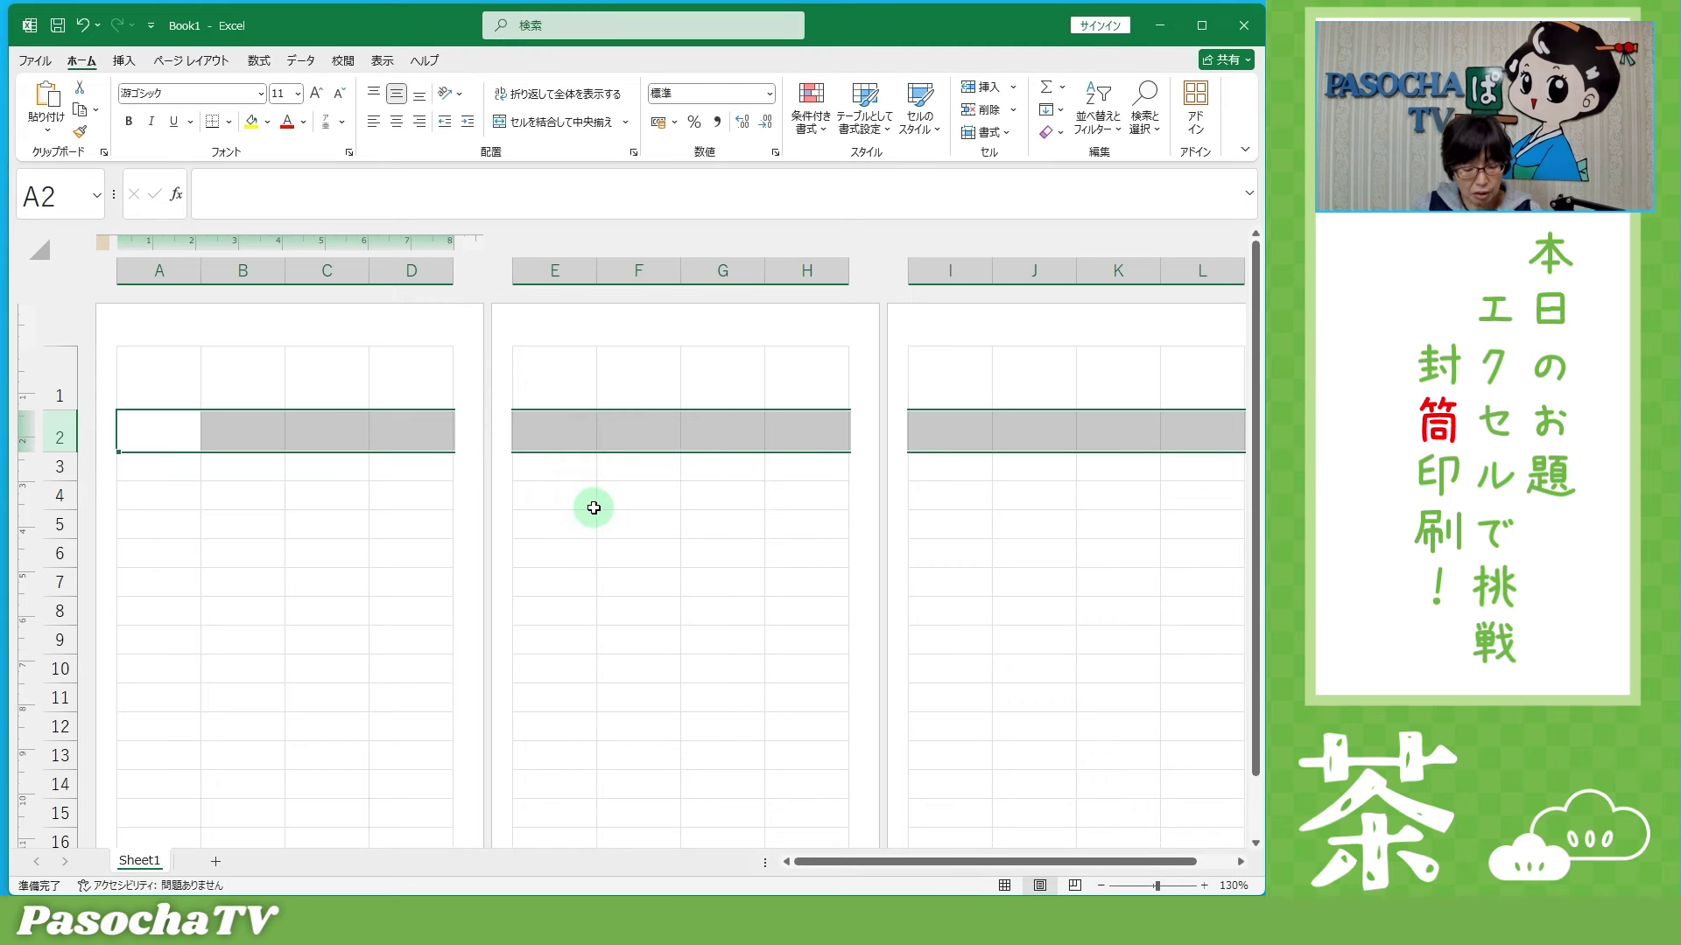
Step: Set the height of row 21 to 1 cm
scroll(228, 653, down, 2)
scroll(251, 589, down, 2)
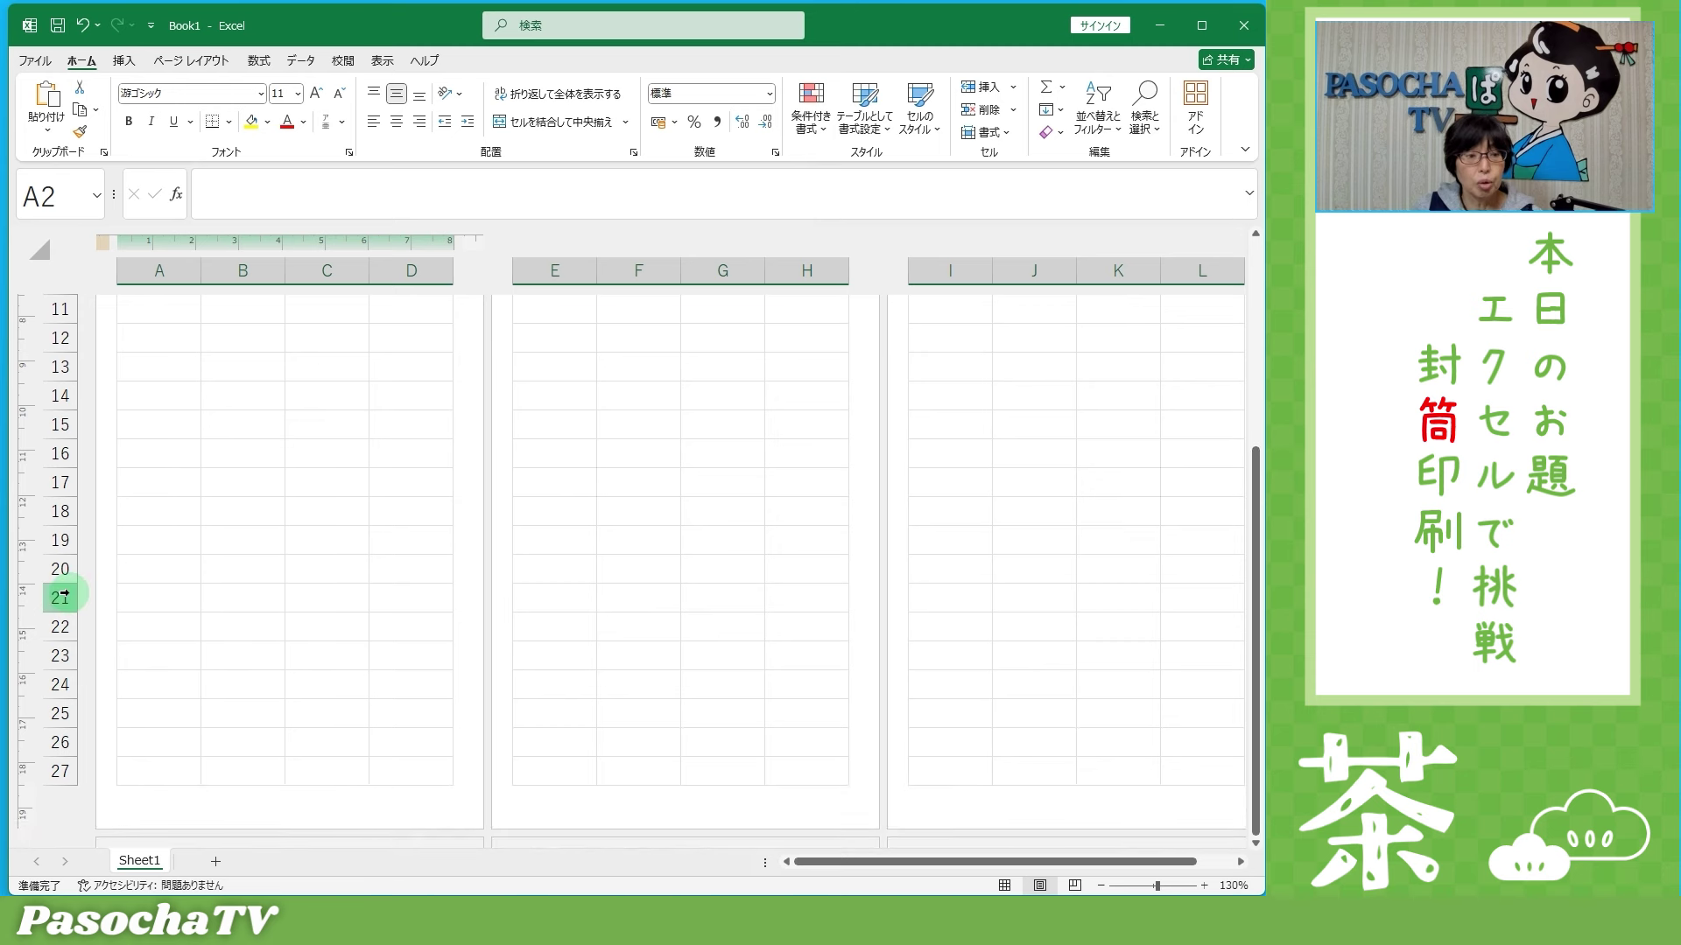
click(63, 596)
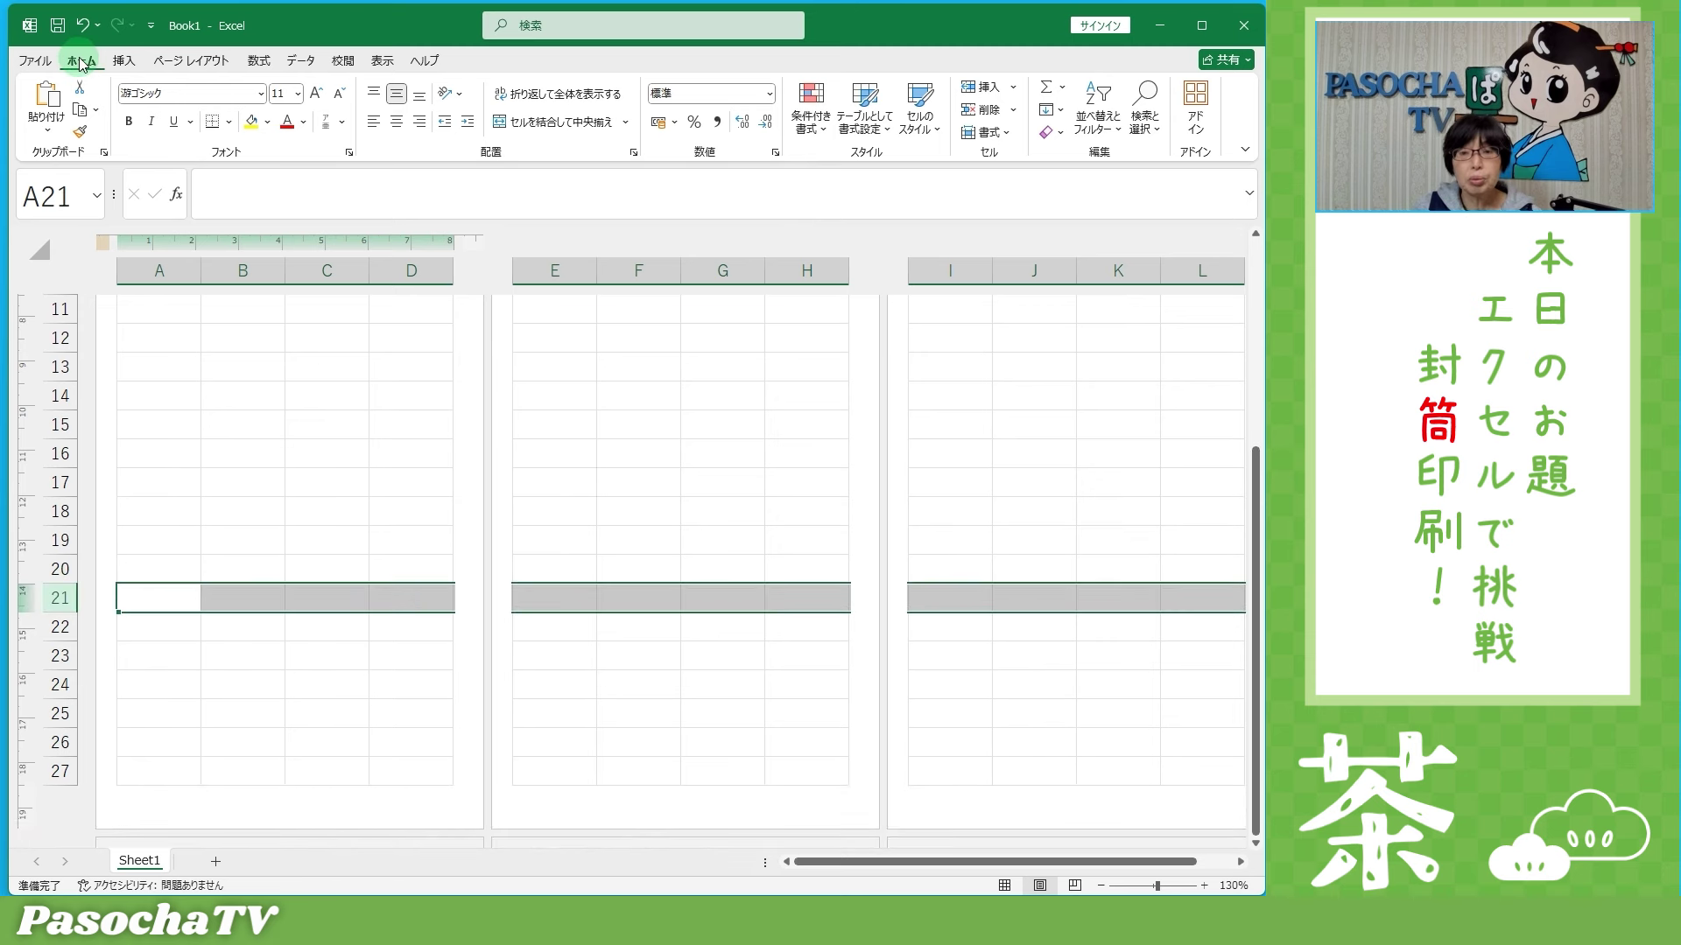
click(1013, 133)
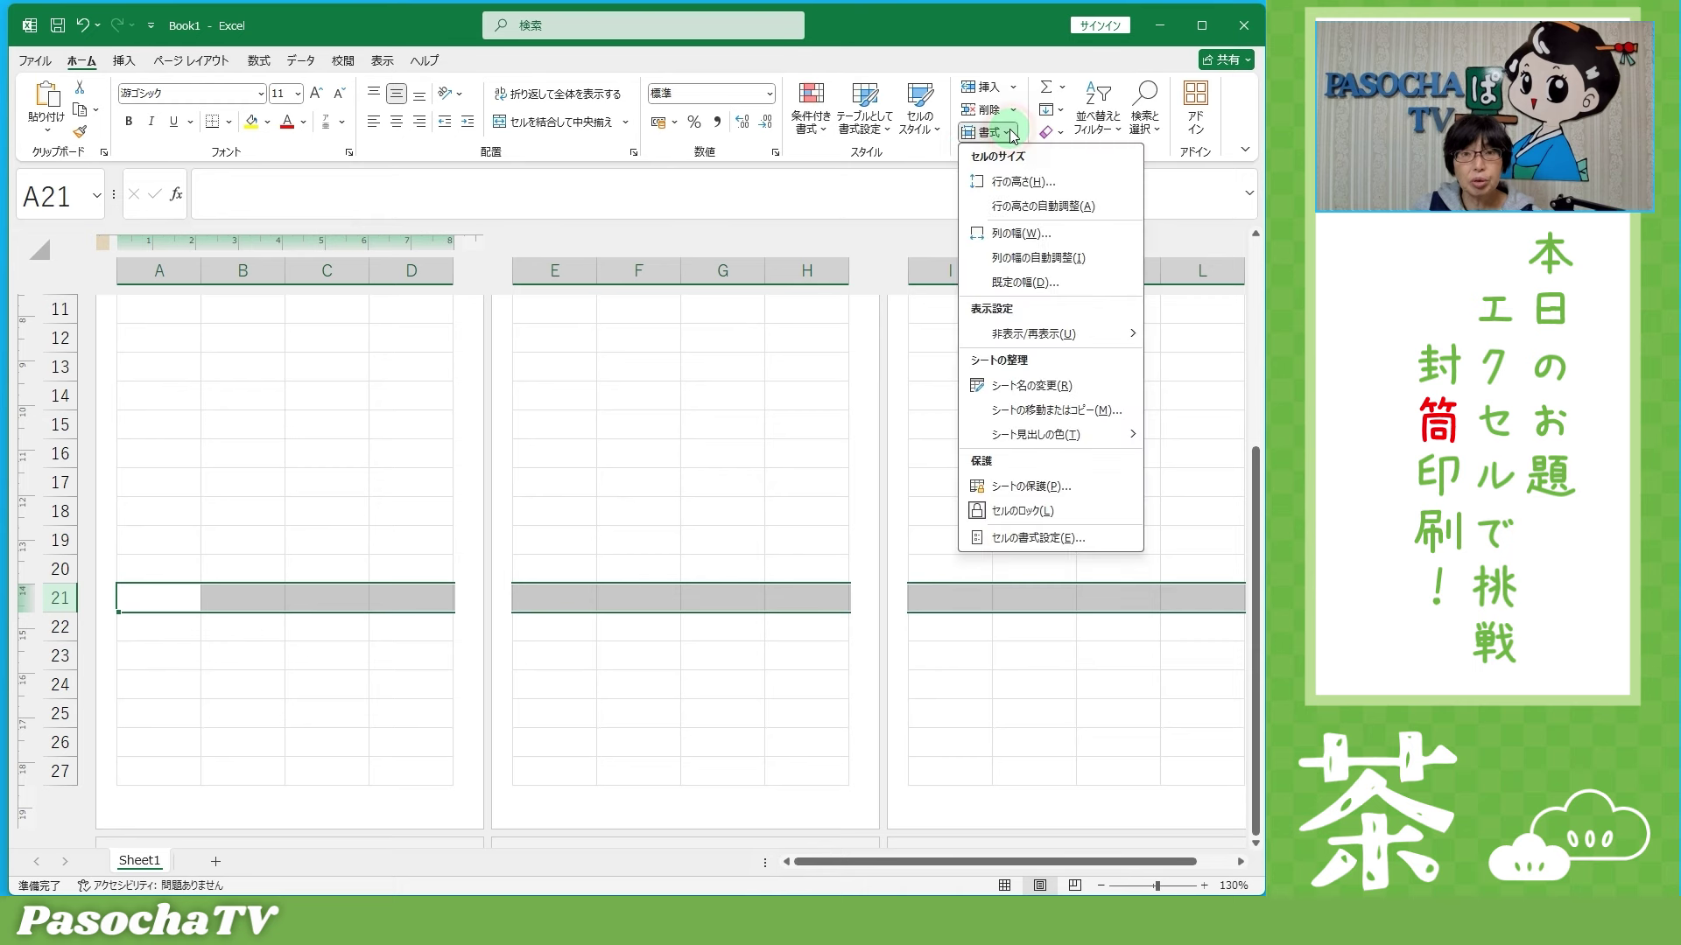
click(1036, 184)
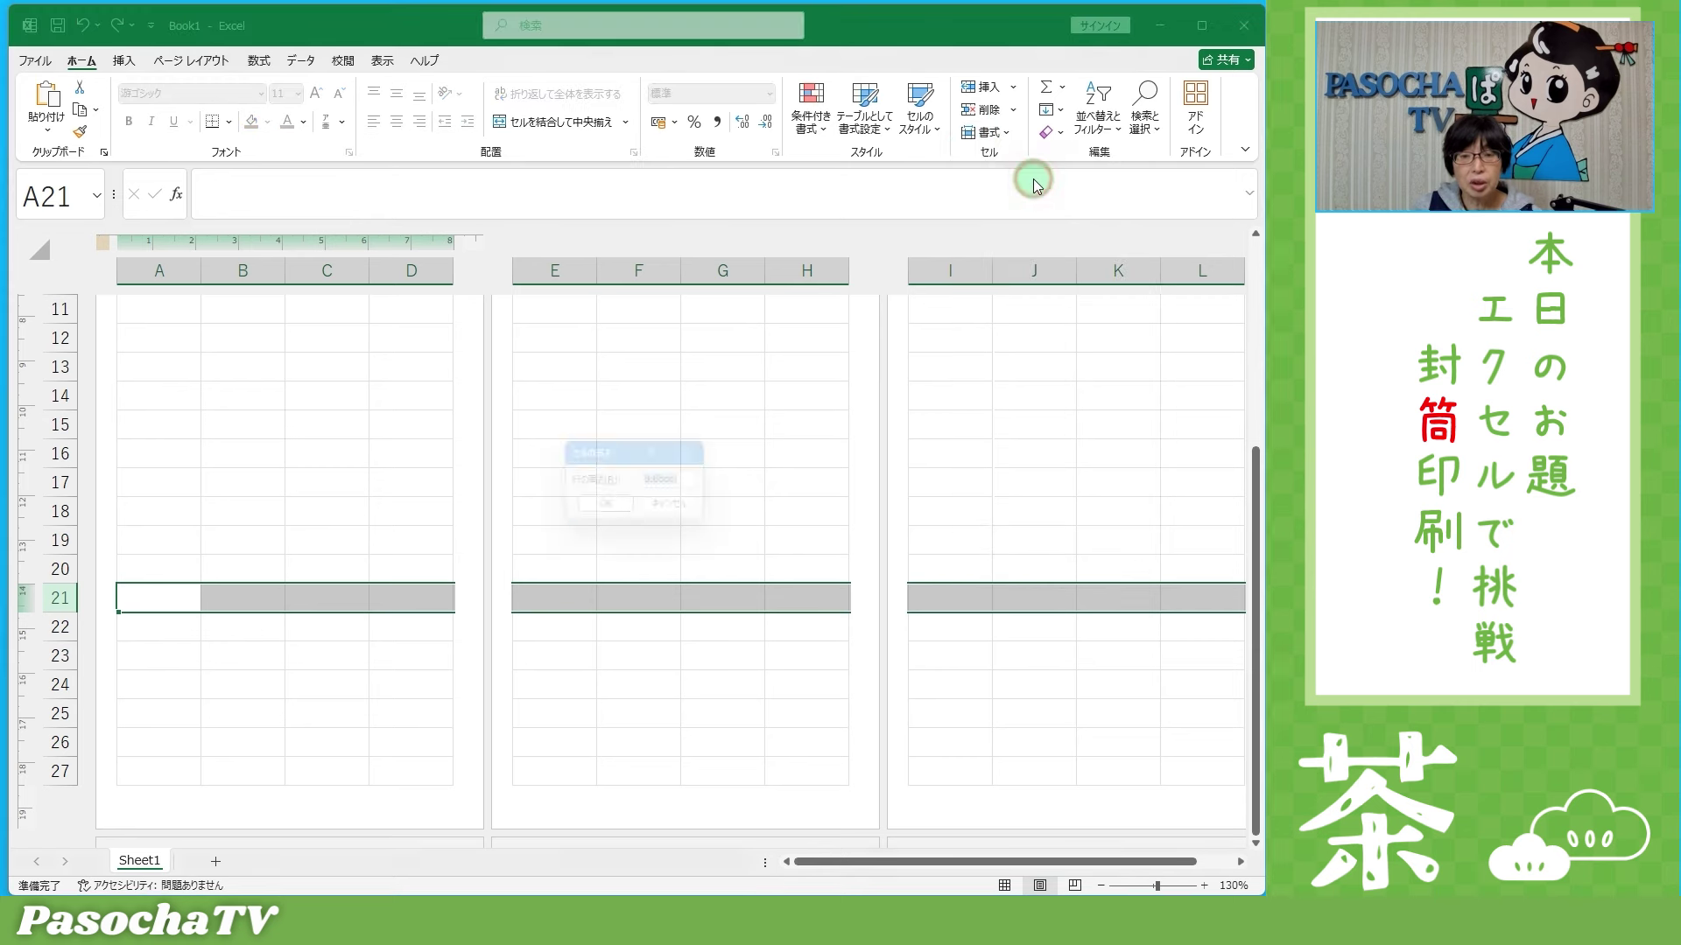
key(BackSpace)
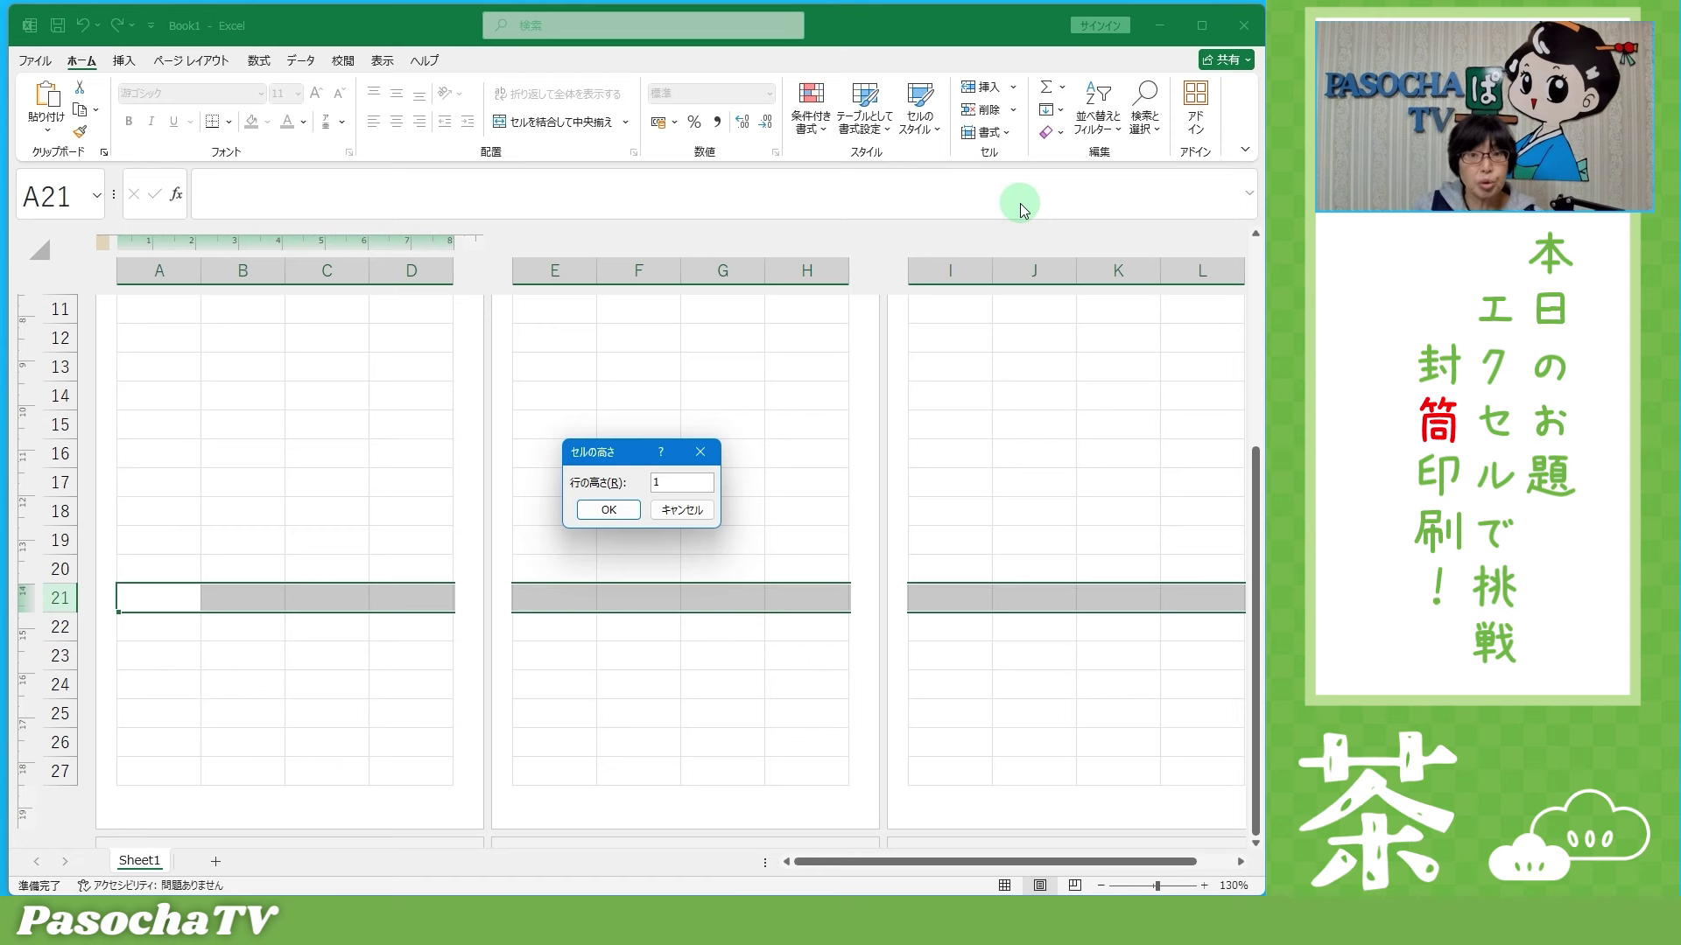
click(604, 510)
click(334, 502)
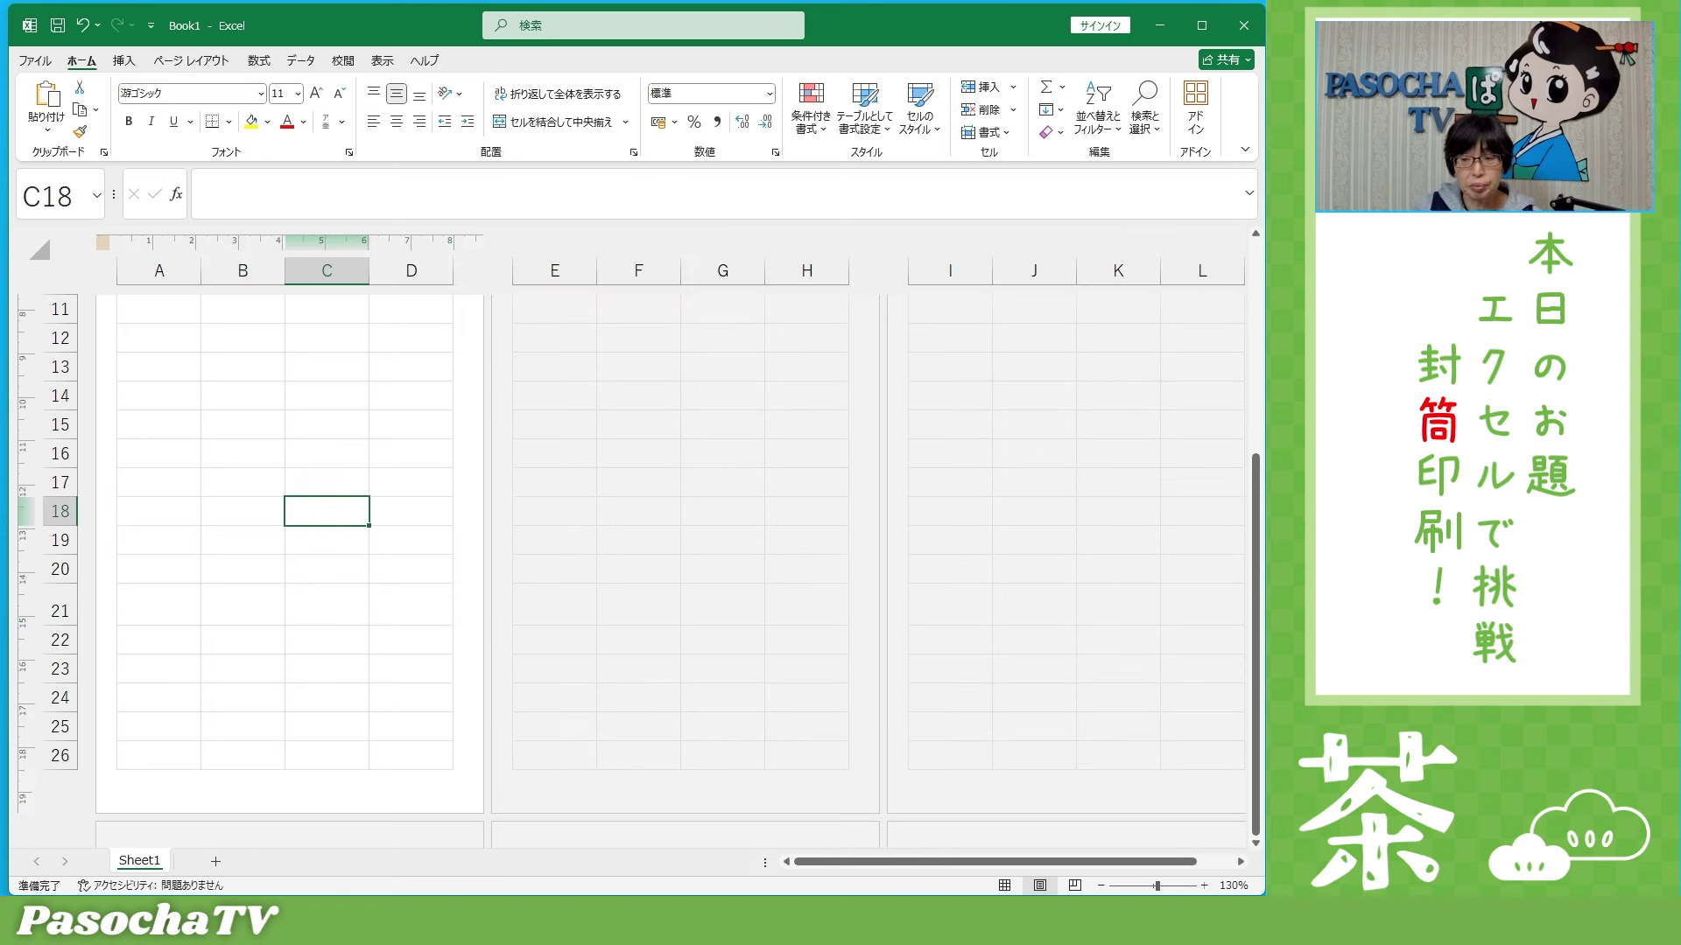
Step: Set the width of column A to 2.7 cm
scroll(345, 558, up, 5)
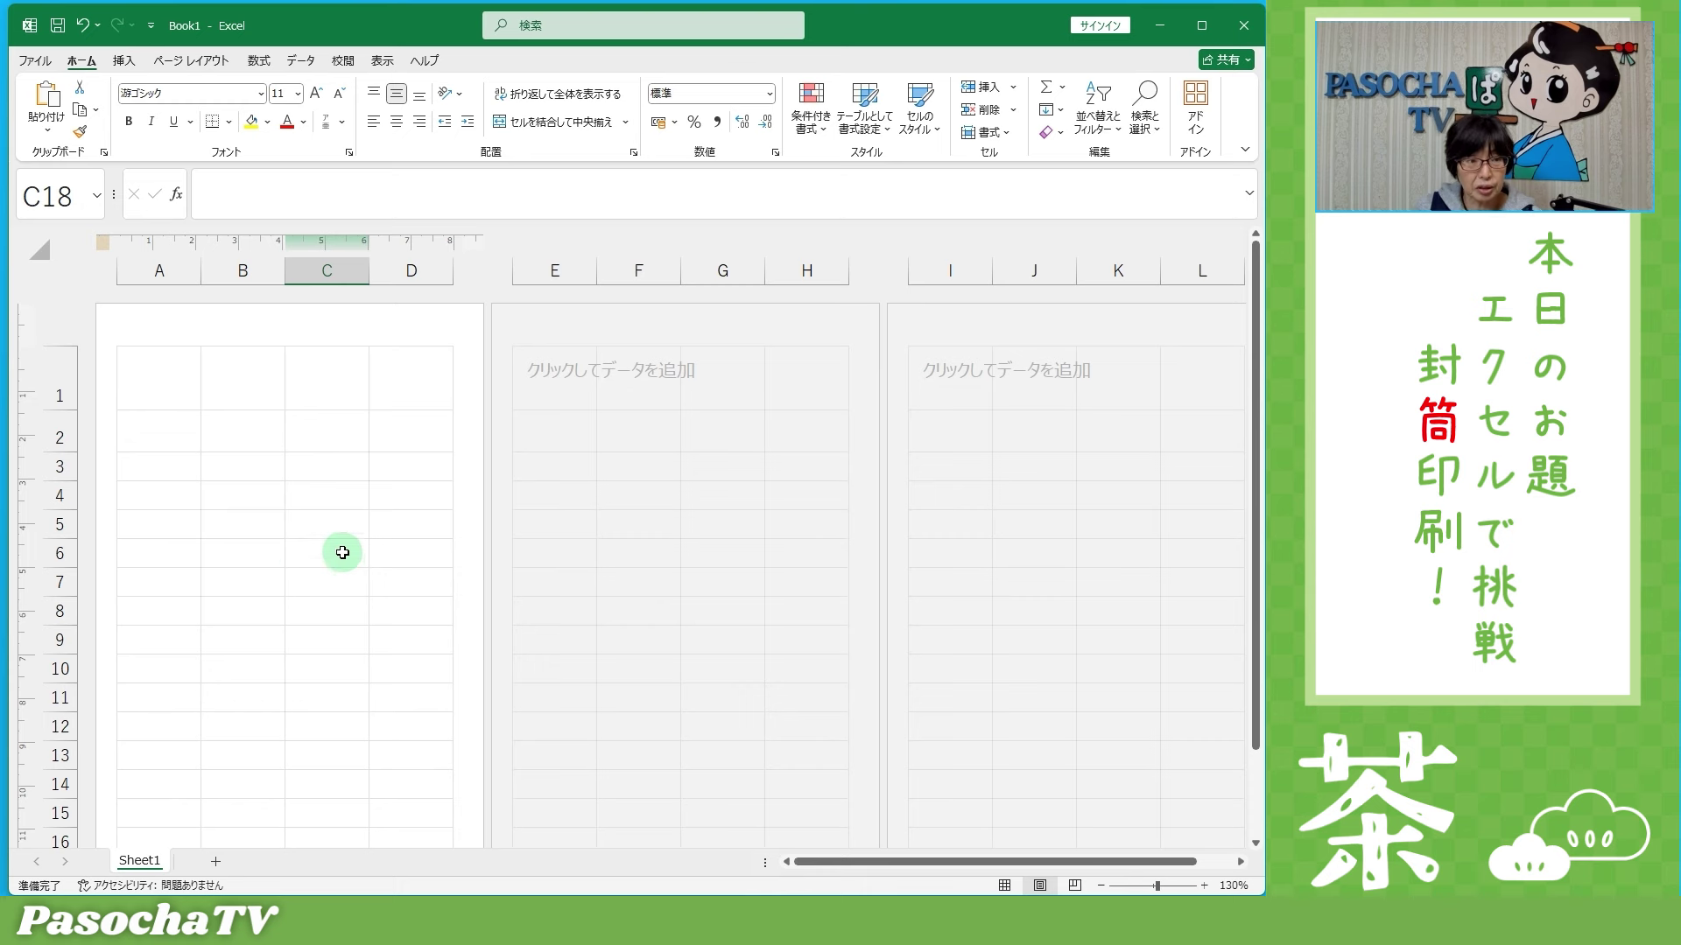
click(134, 264)
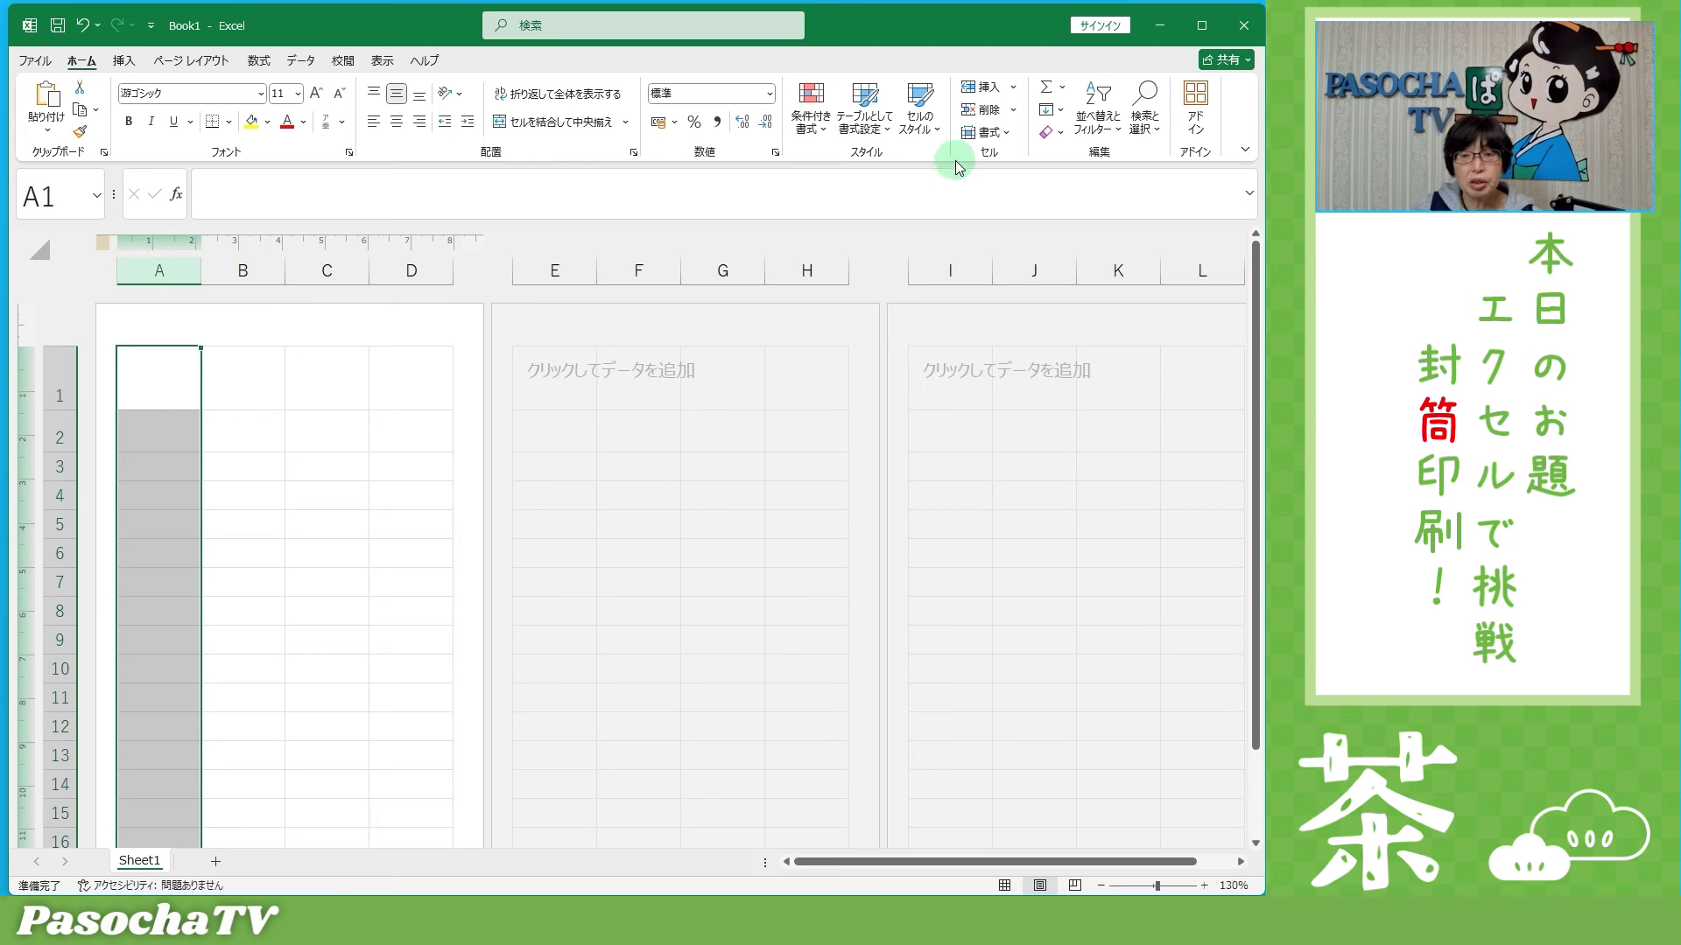
click(1014, 134)
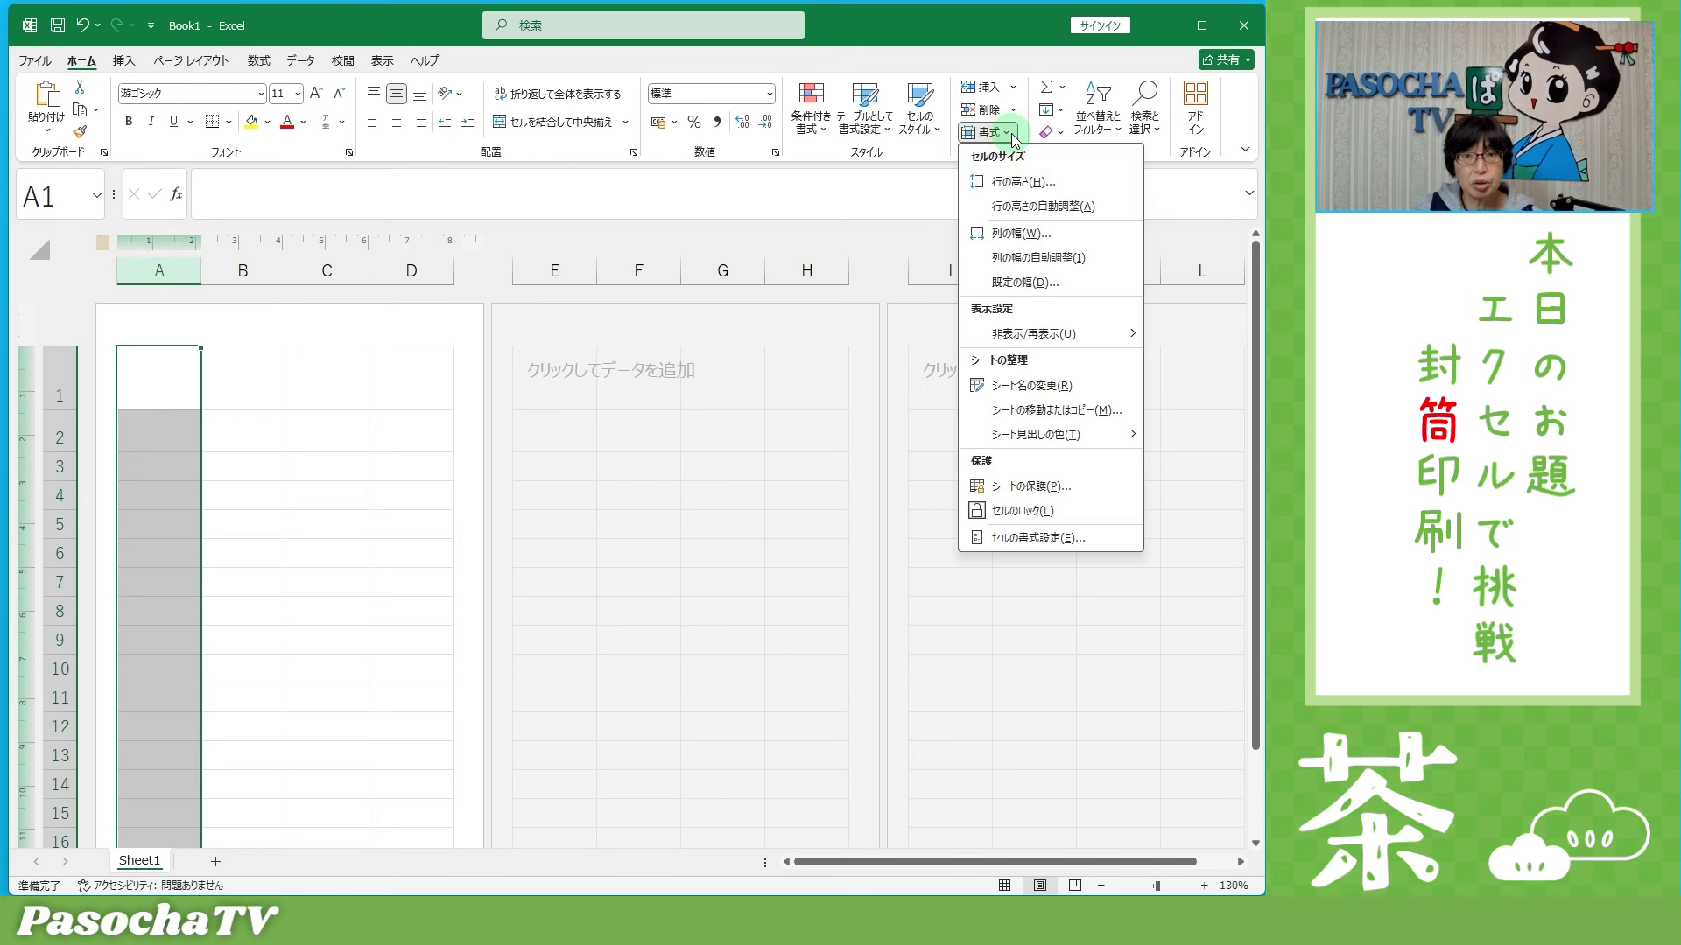
click(1020, 234)
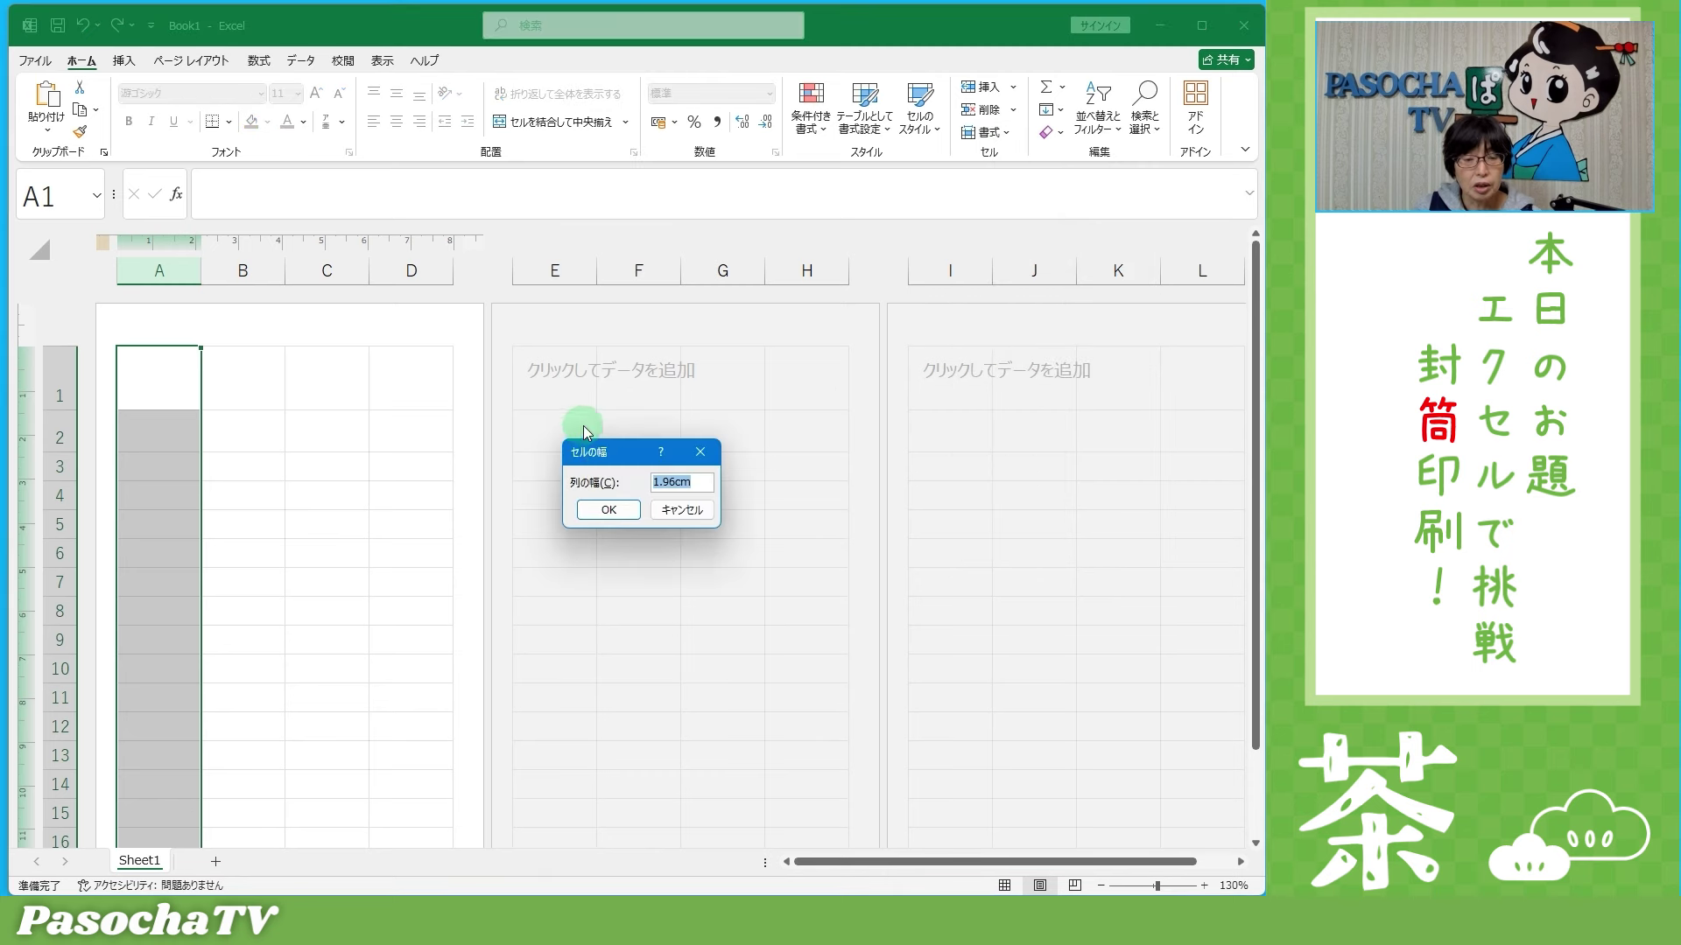
drag(617, 454, 628, 379)
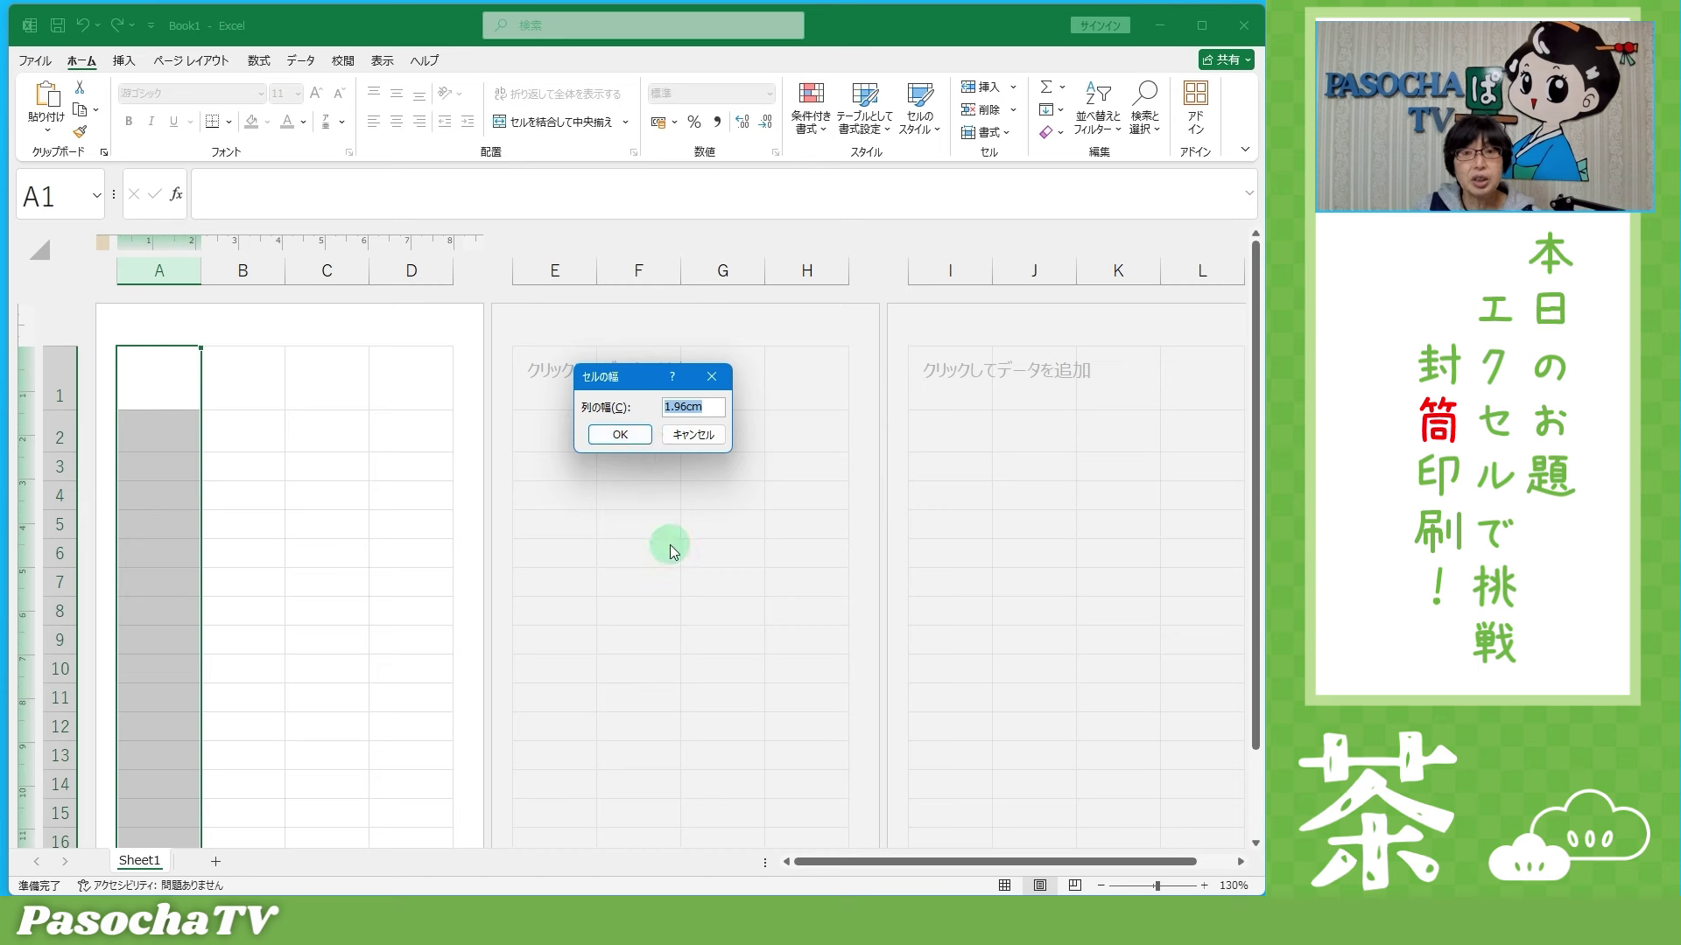
key(BackSpace)
click(711, 411)
text(2.7)
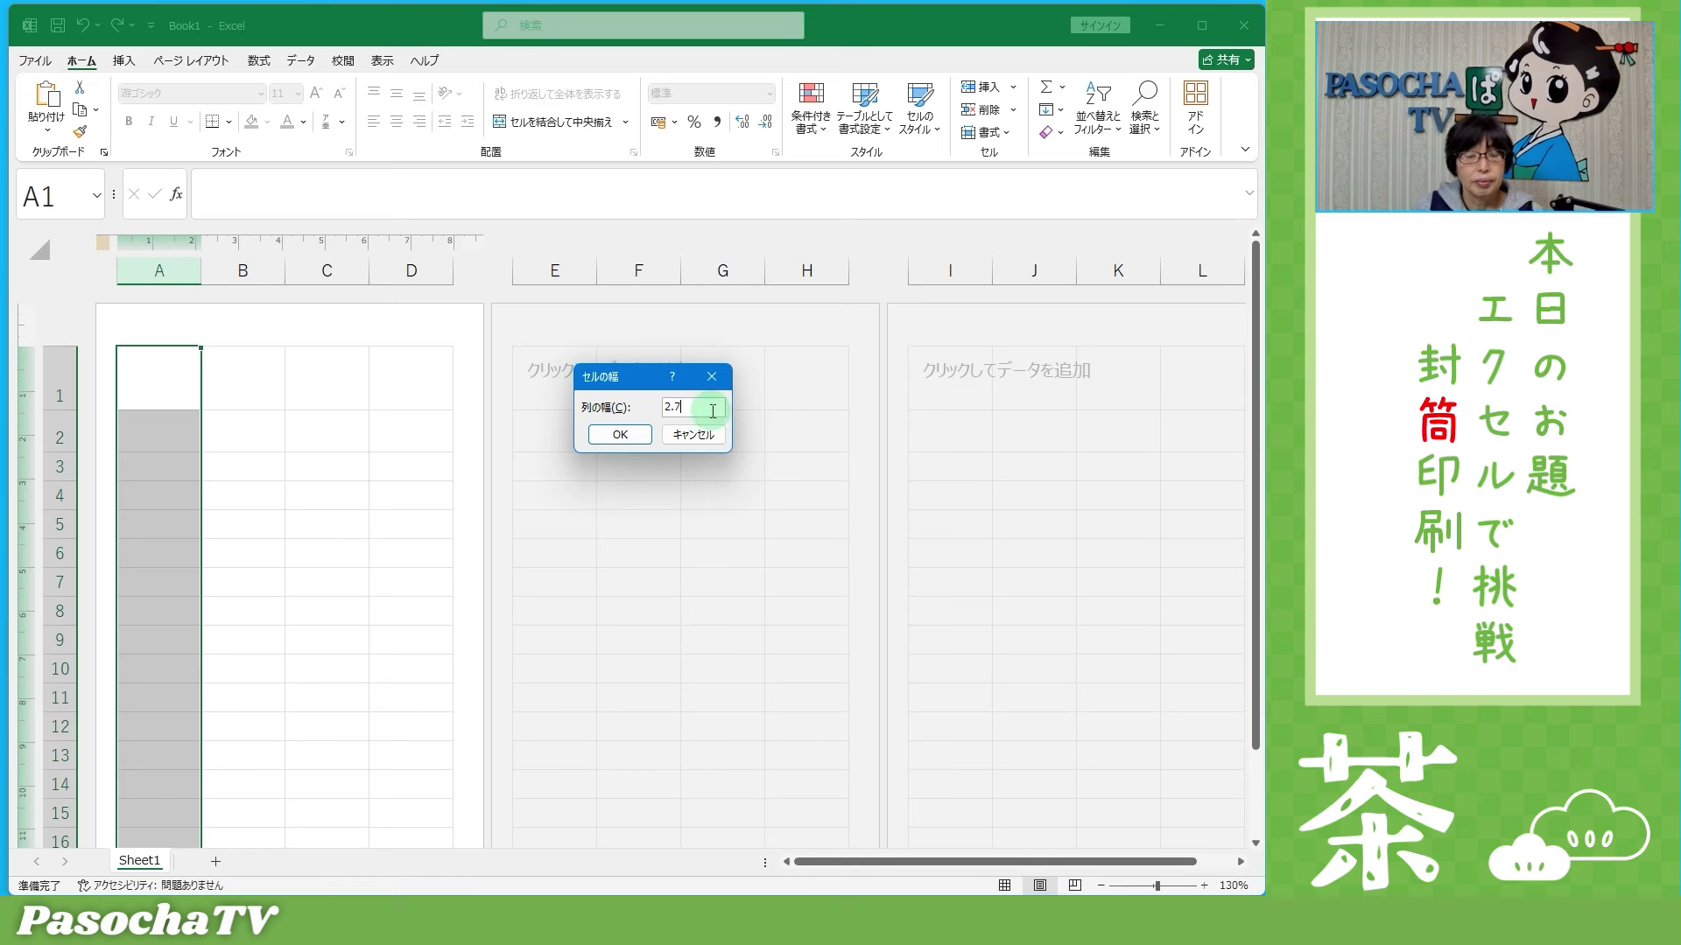
click(615, 435)
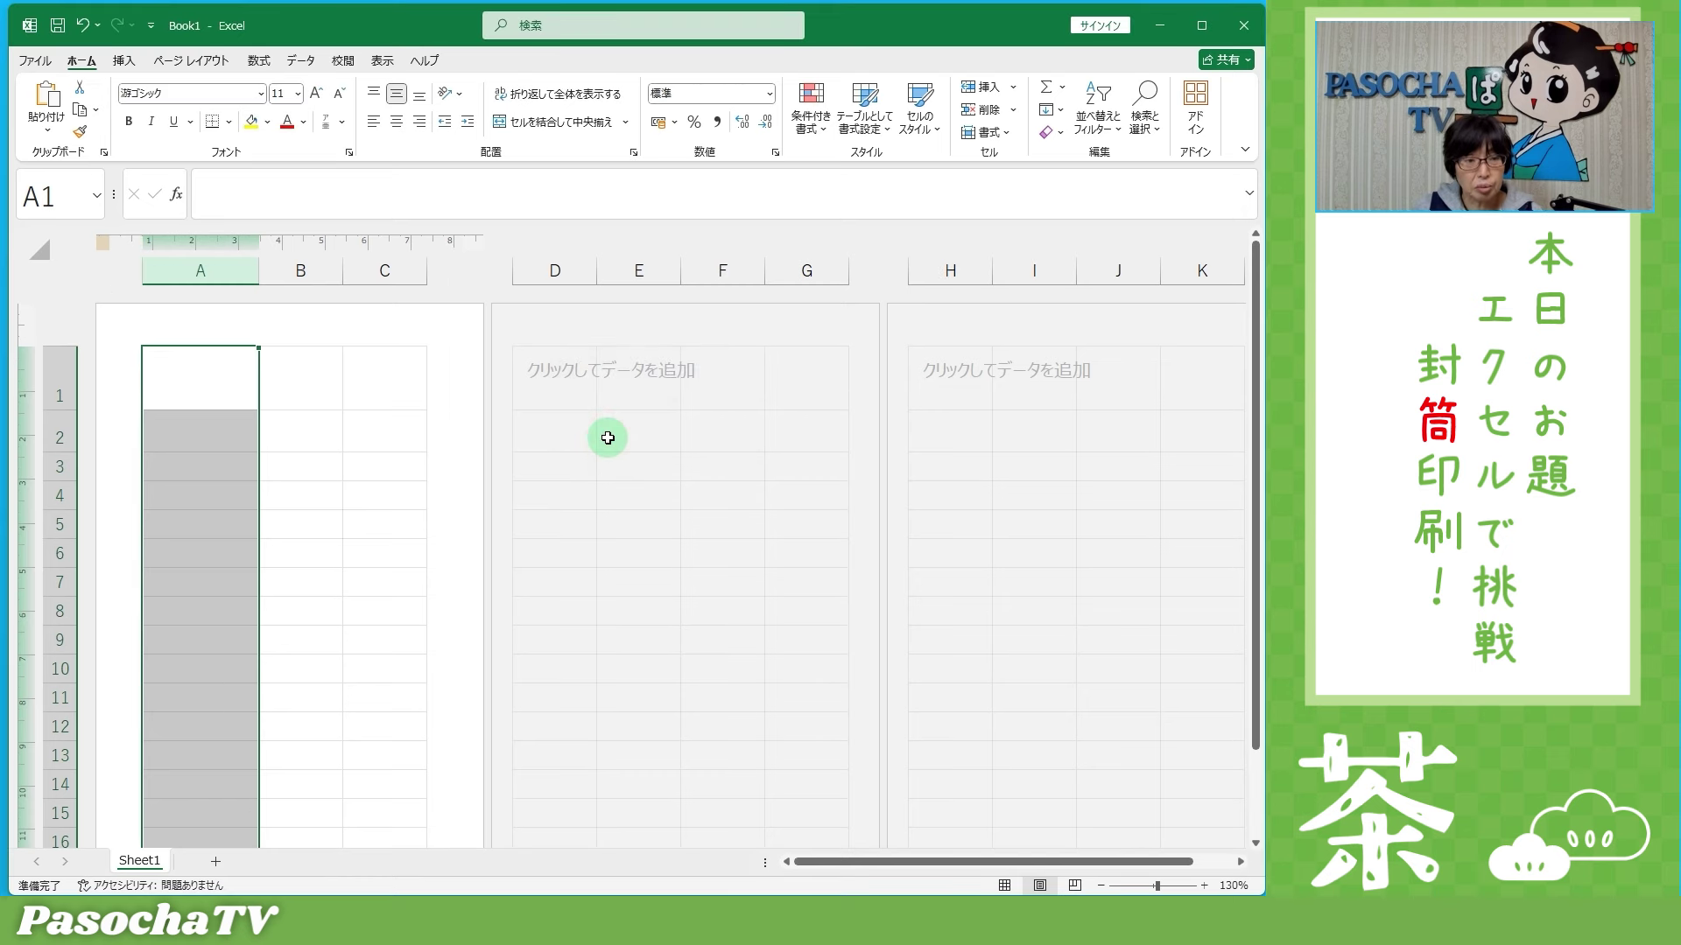
Step: Set the width of column B to 2.5 cm
click(300, 270)
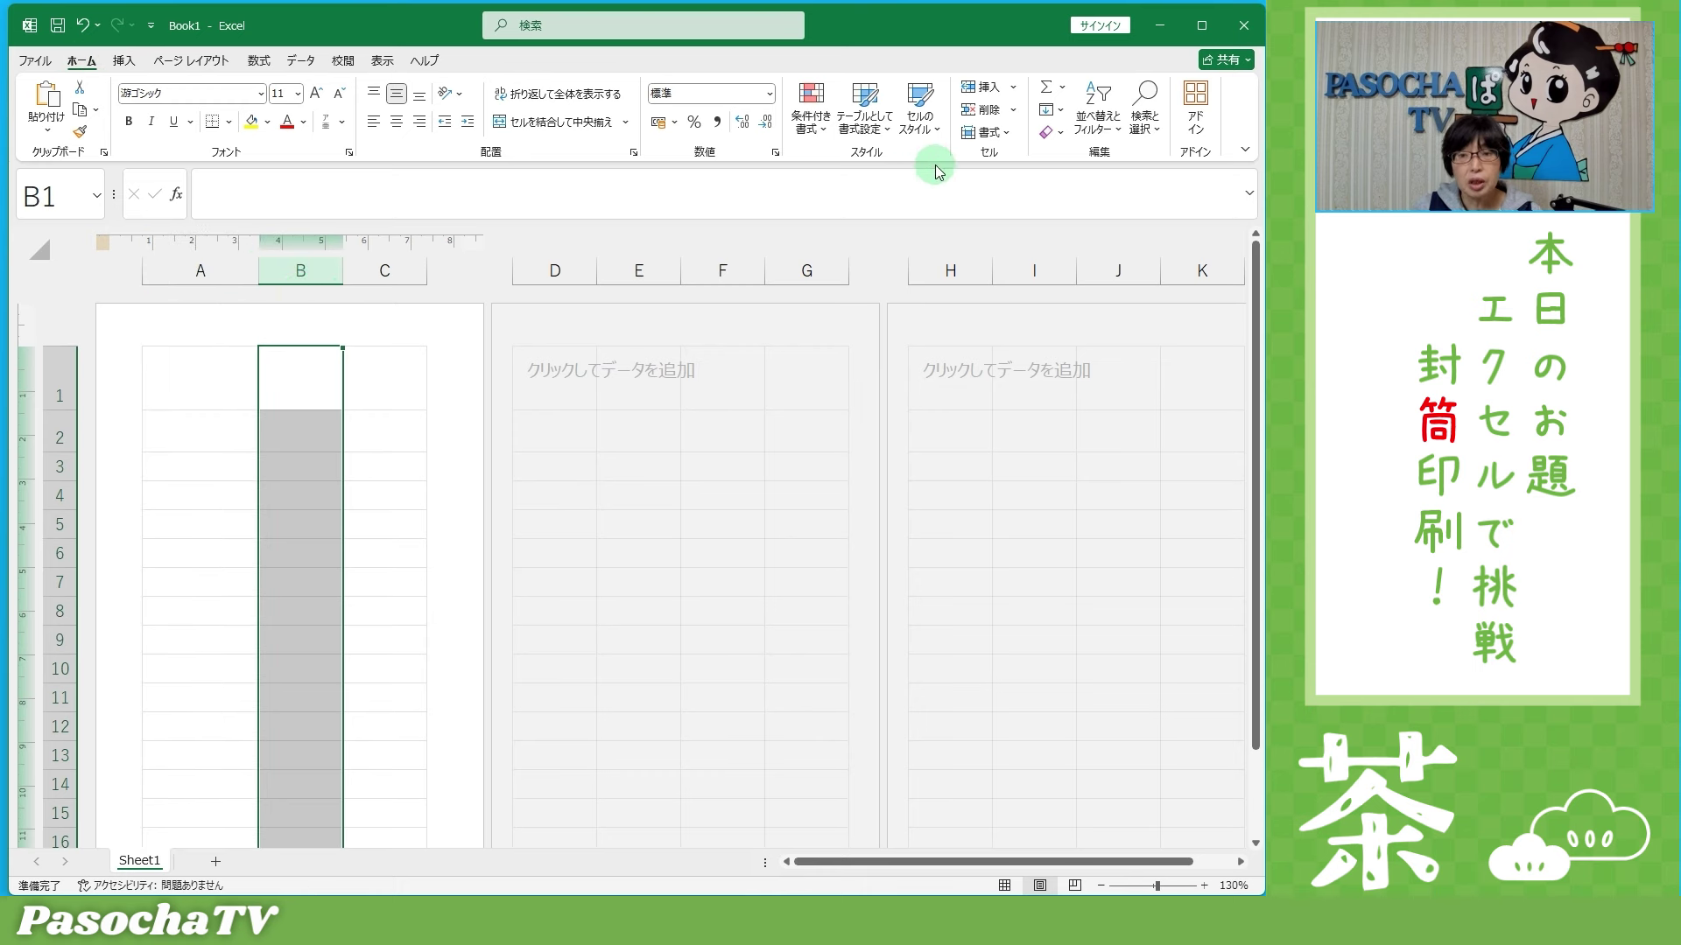
click(1007, 136)
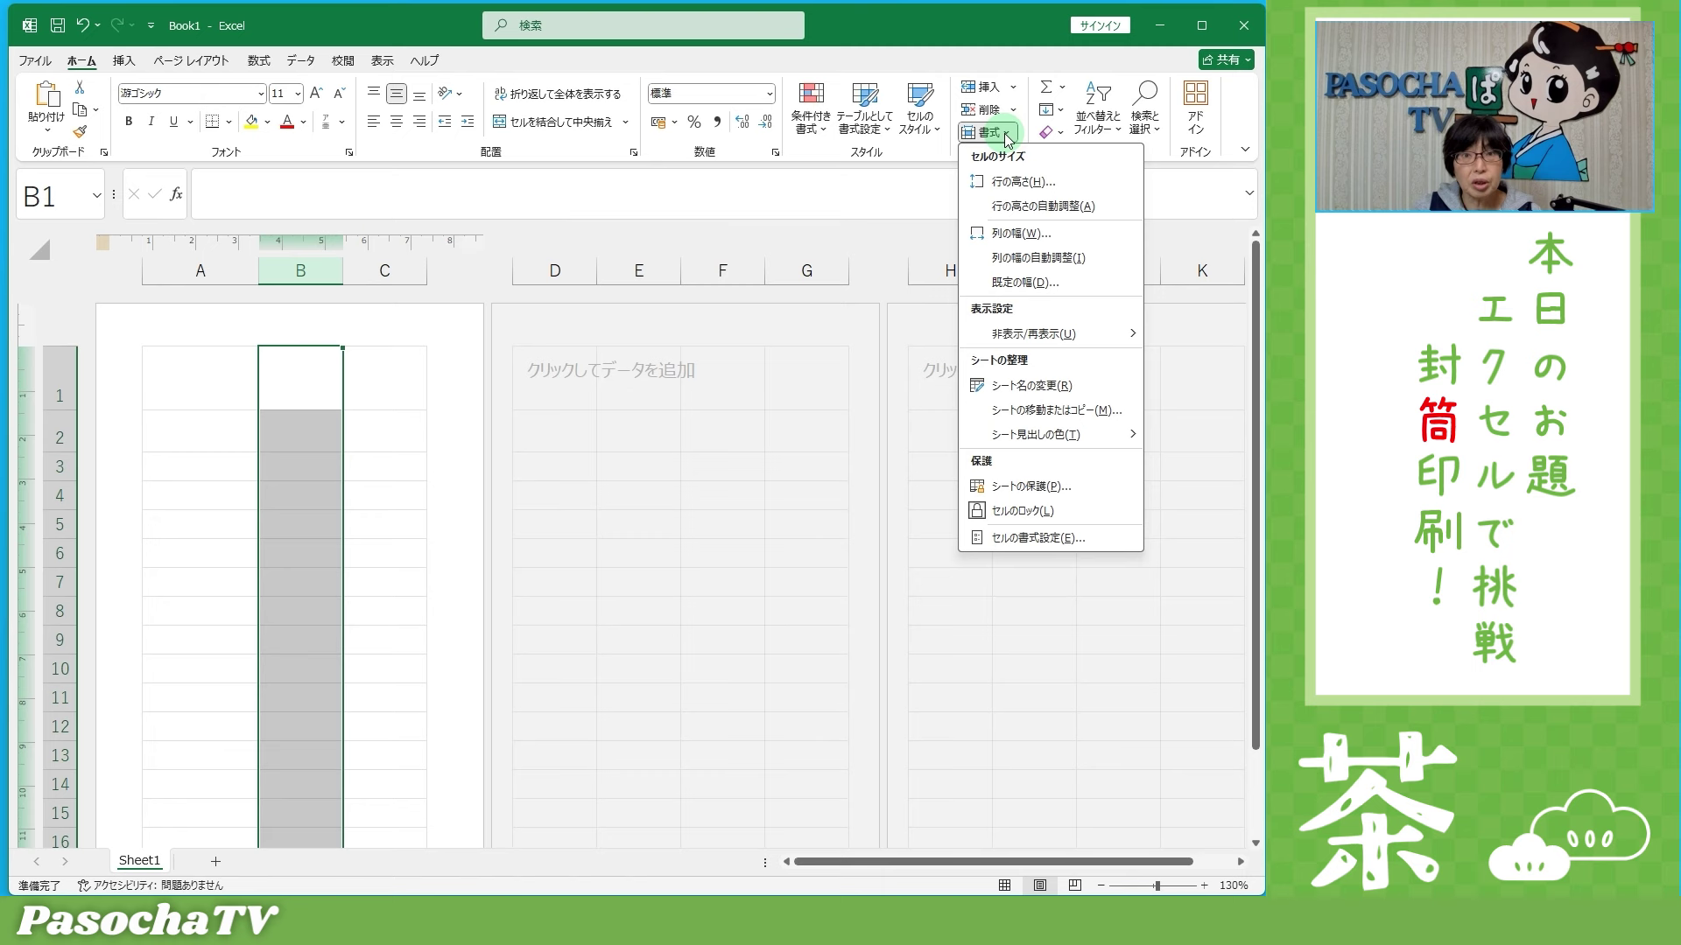
click(1020, 233)
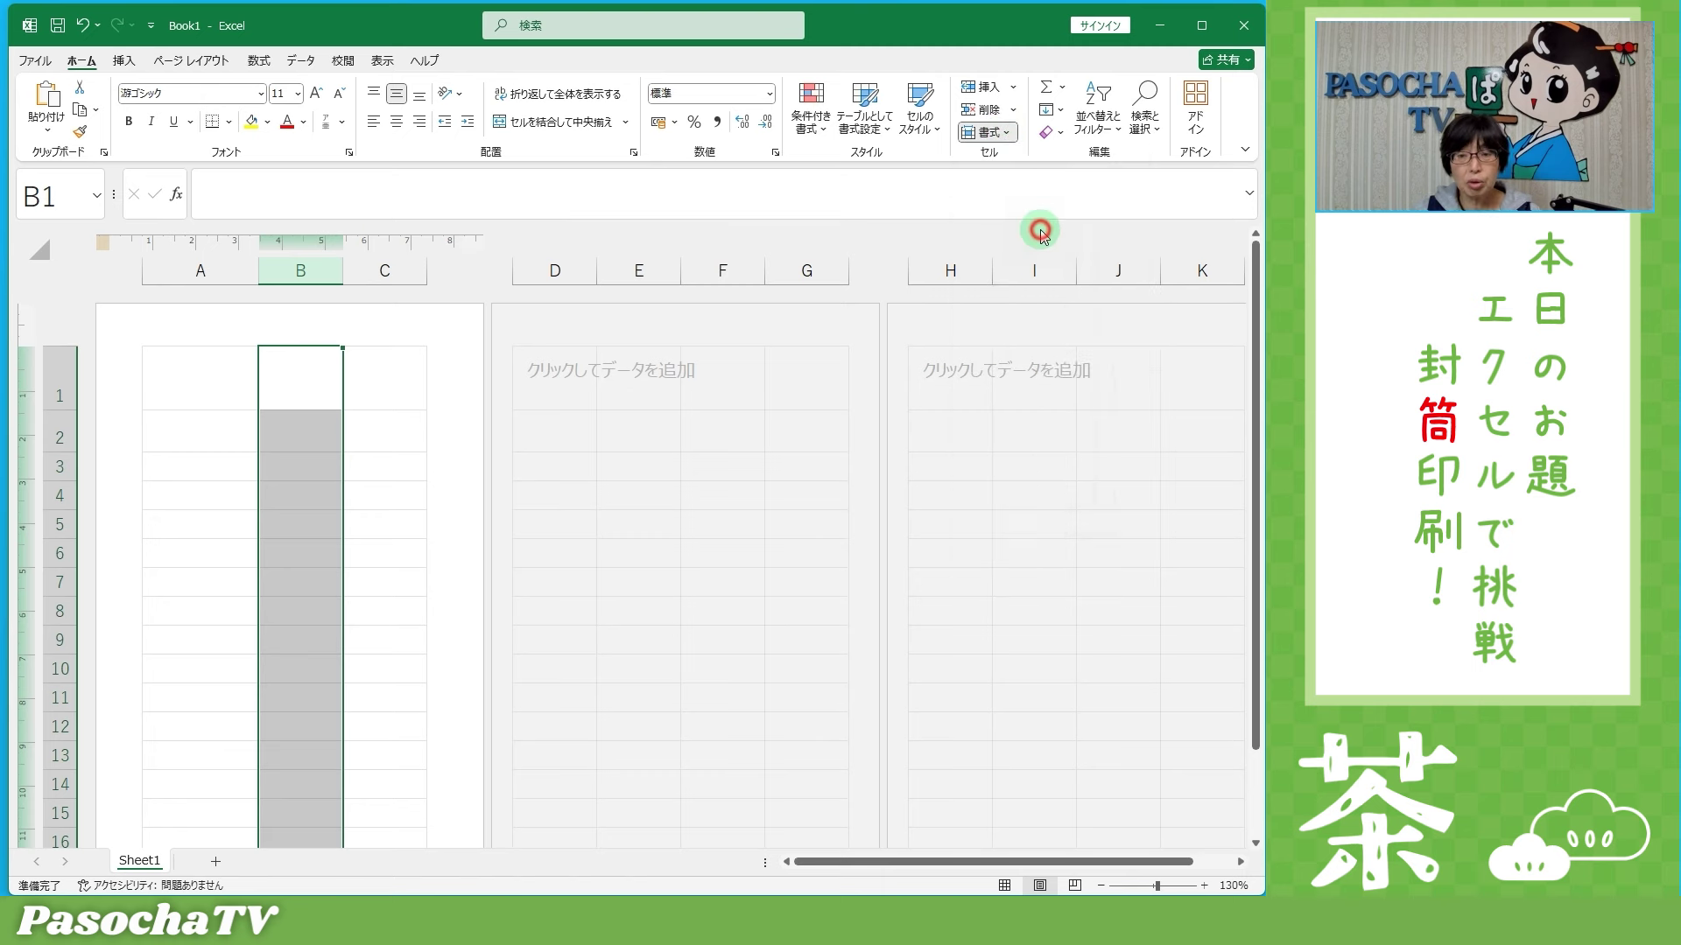
key(BackSpace)
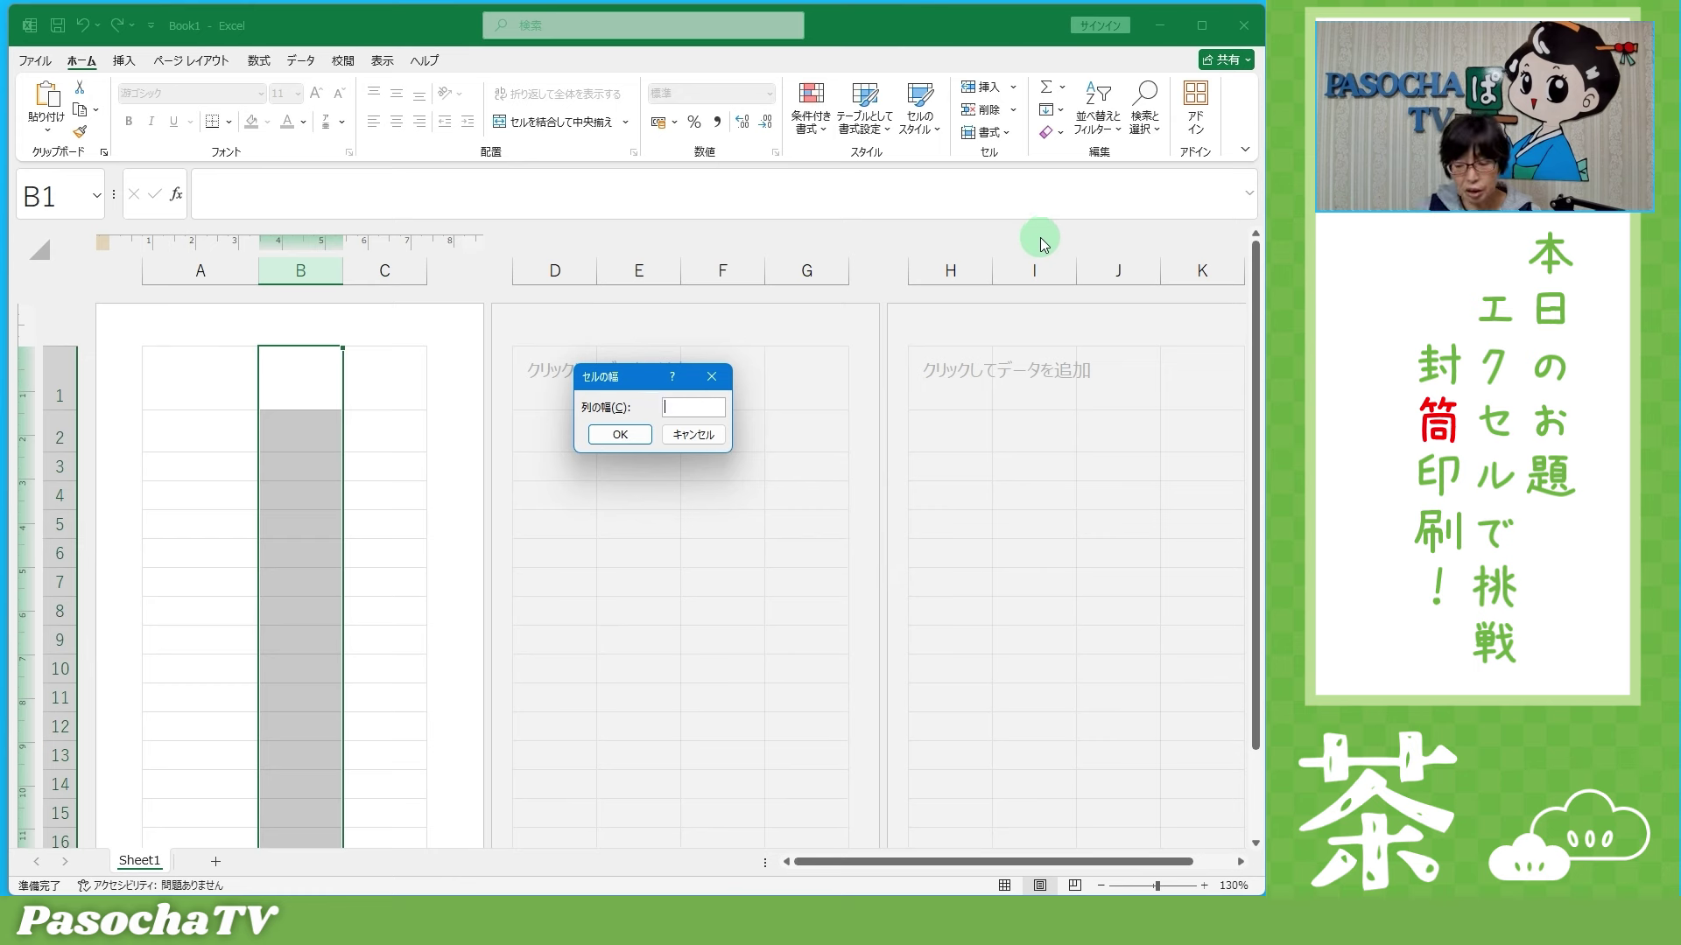
text(2.)
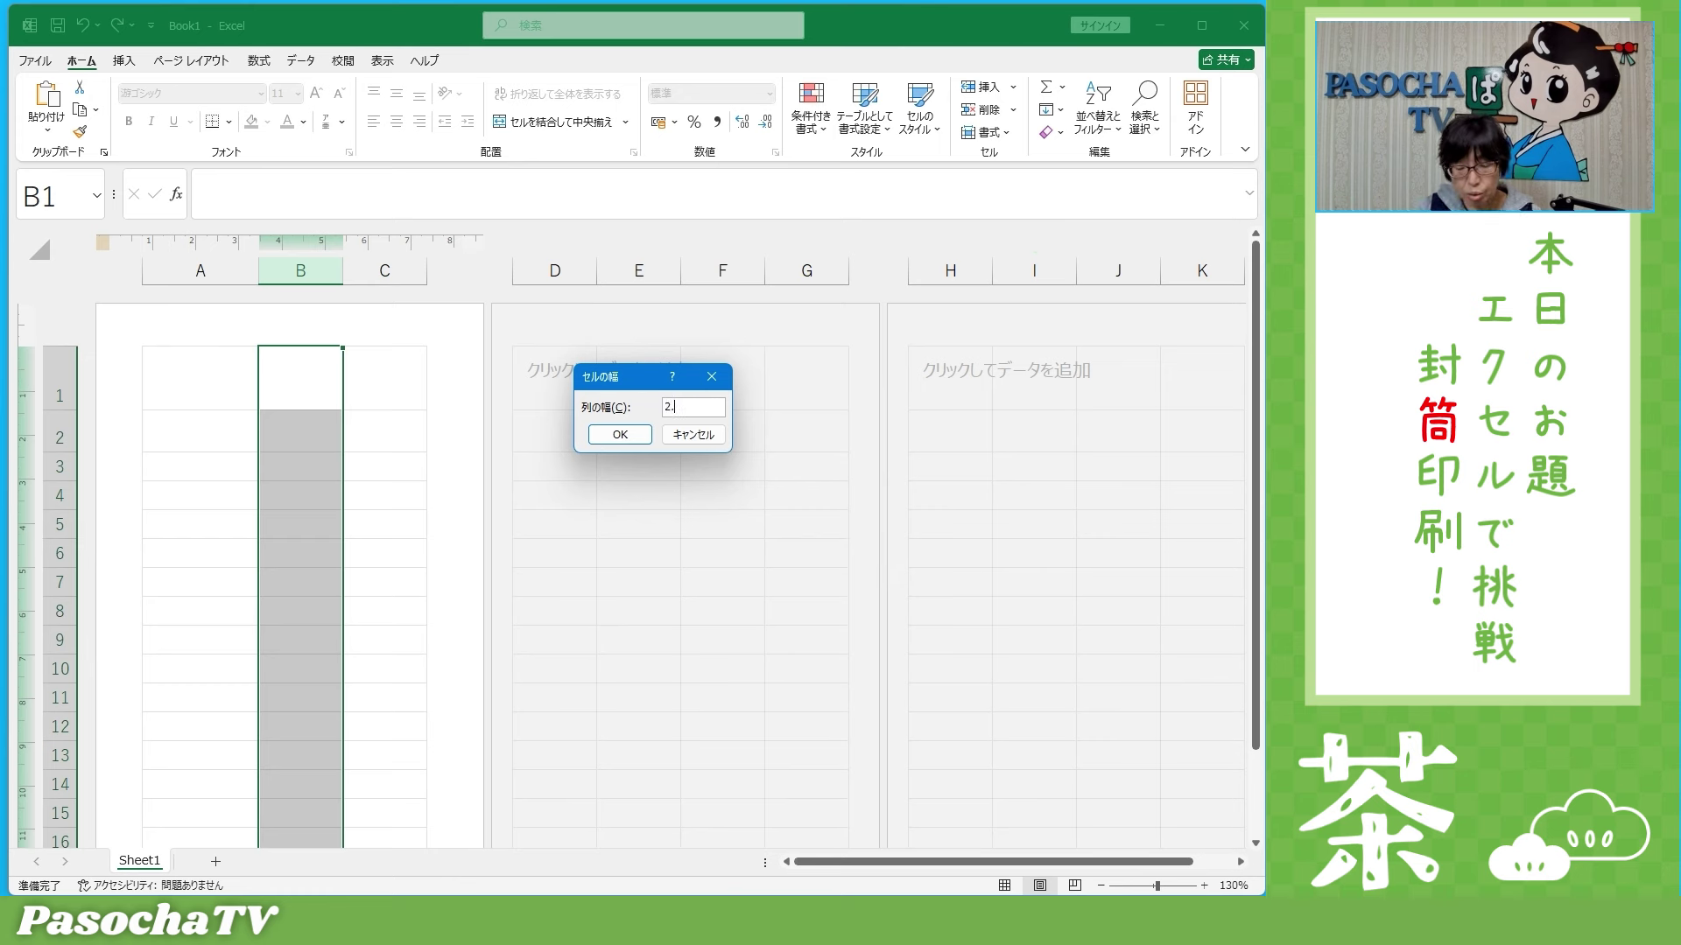
text(5)
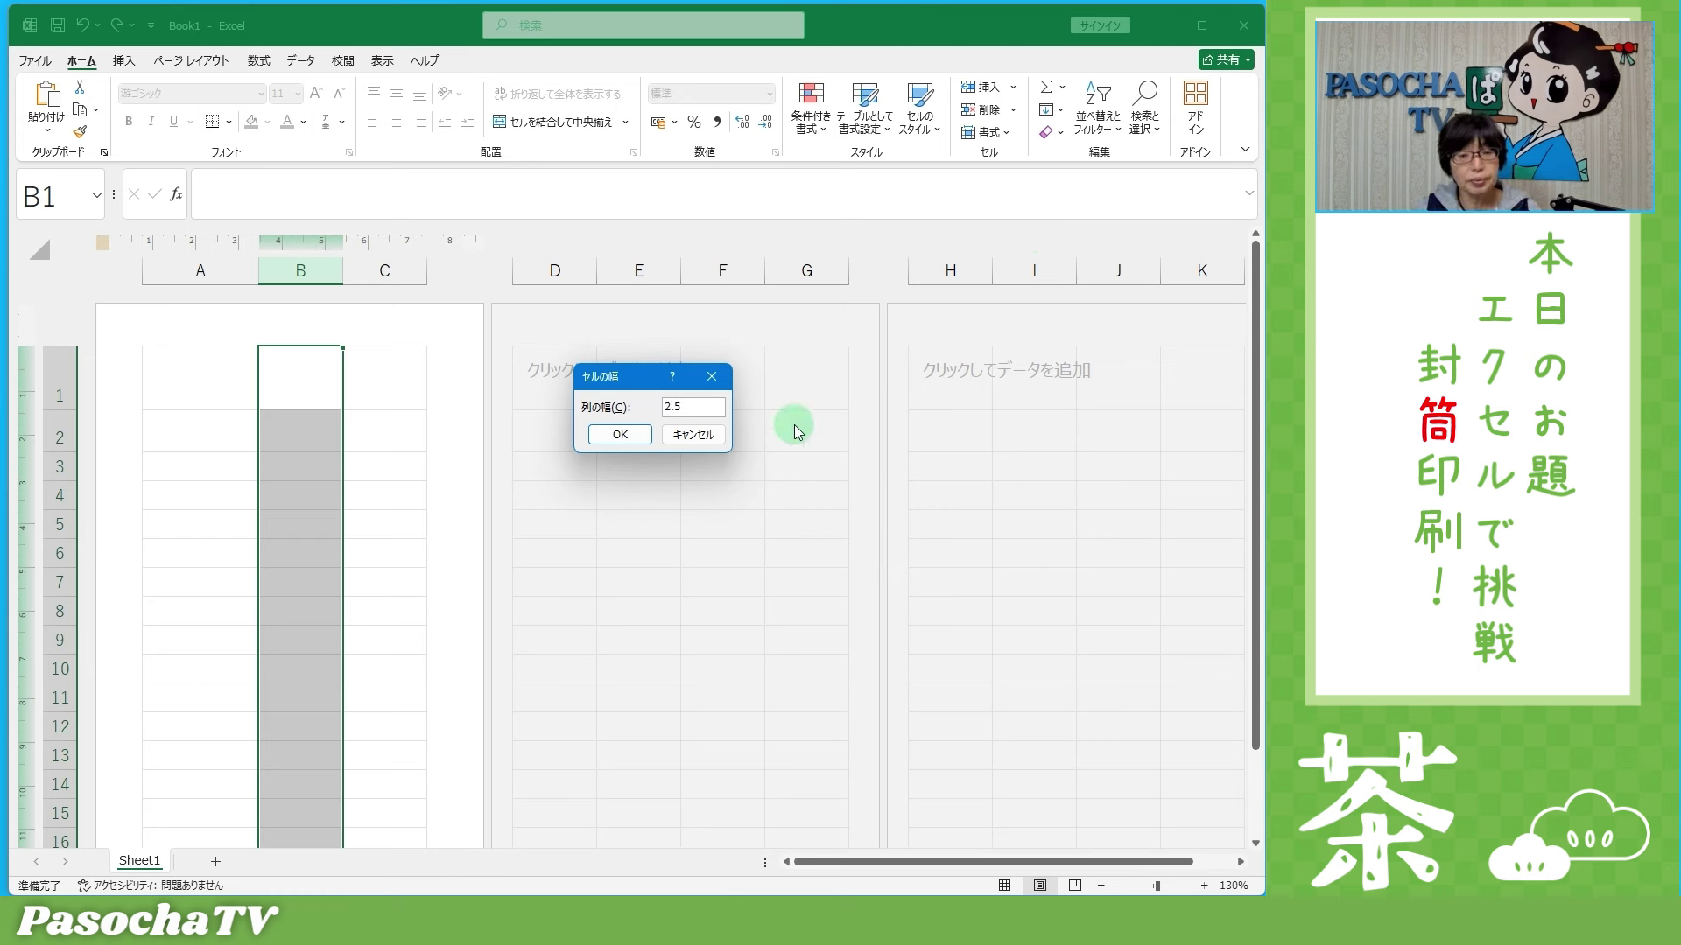
click(603, 438)
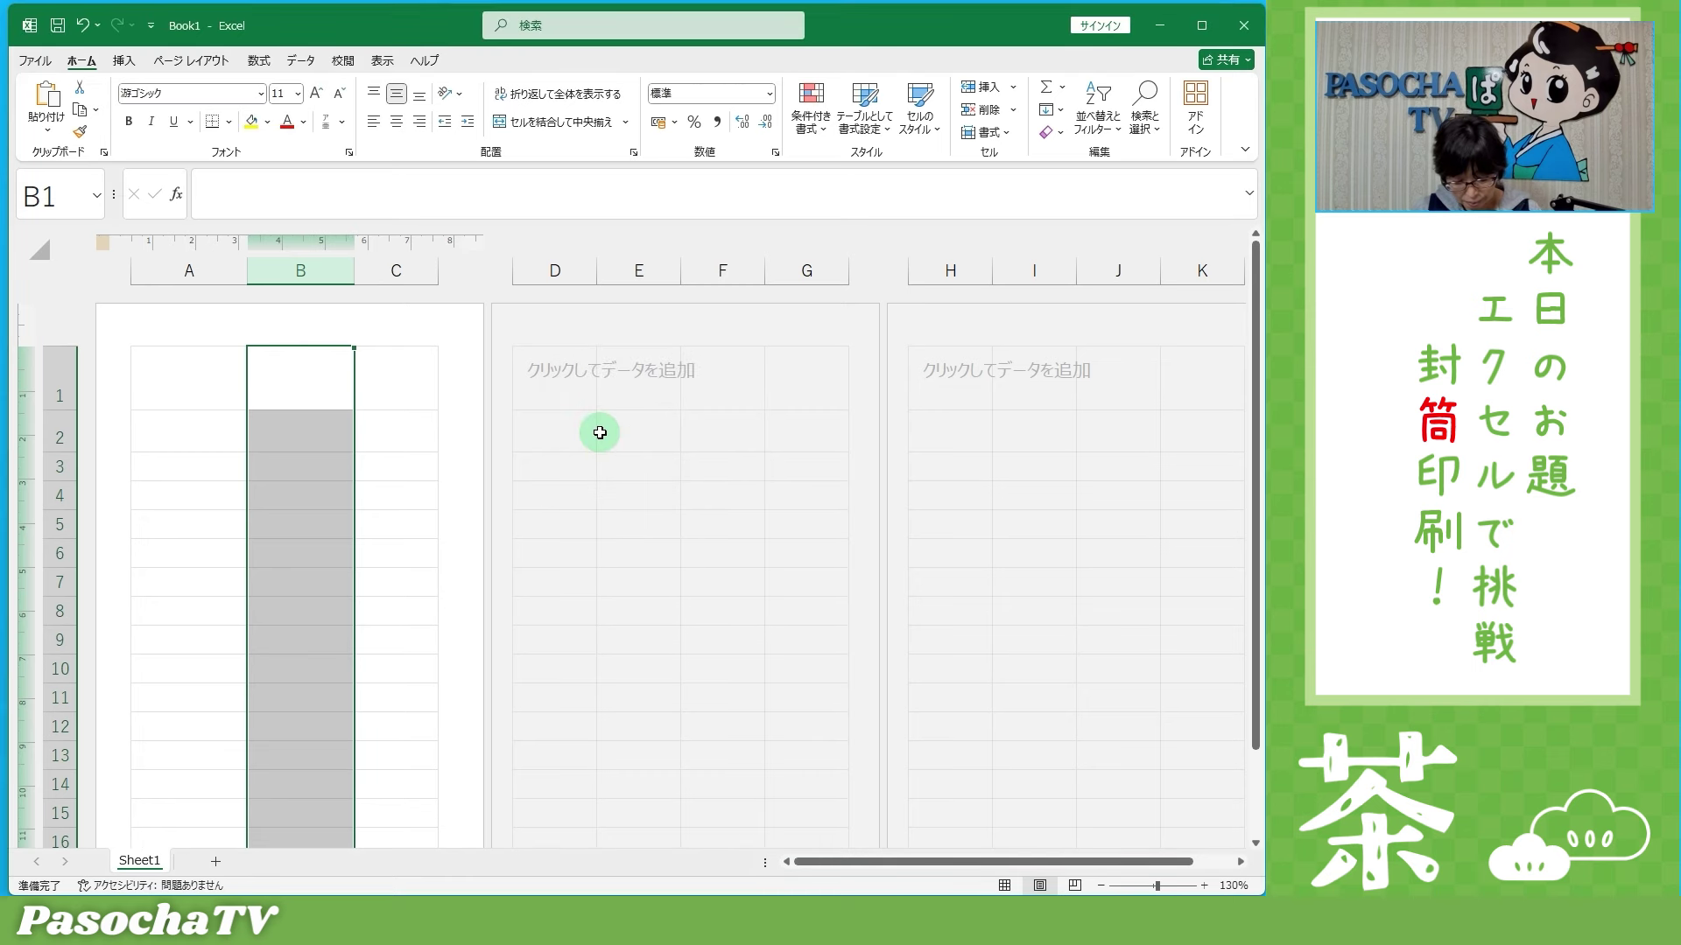
Step: Narrow column C to a width of 0.2 cm
click(407, 273)
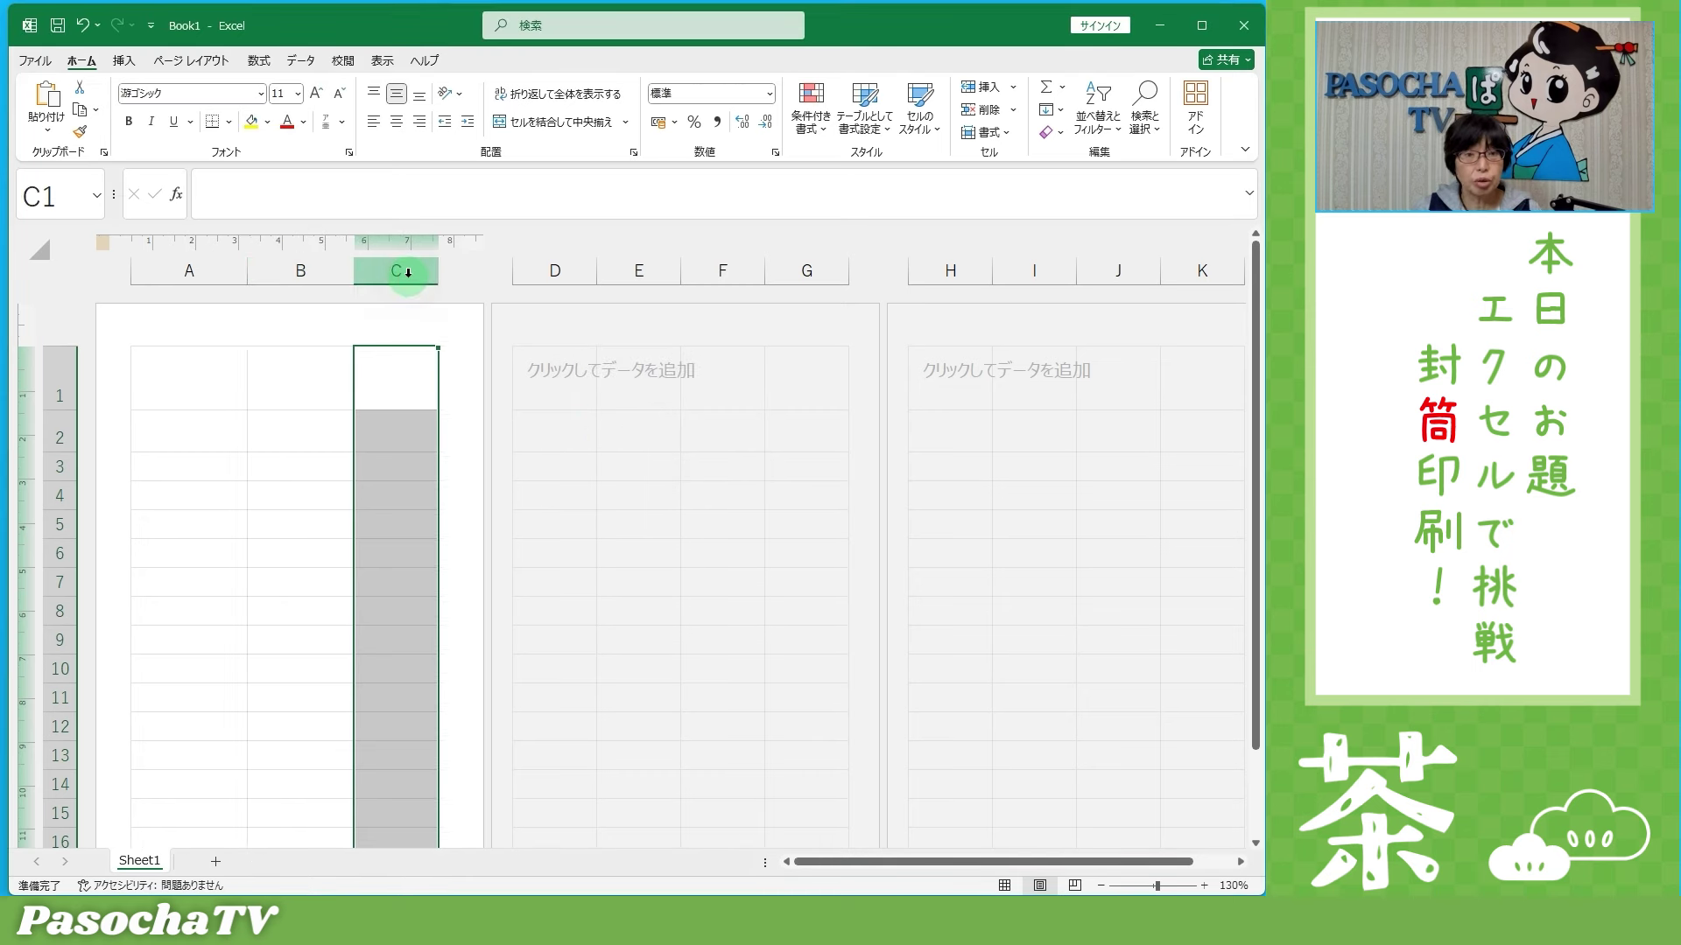
click(1008, 136)
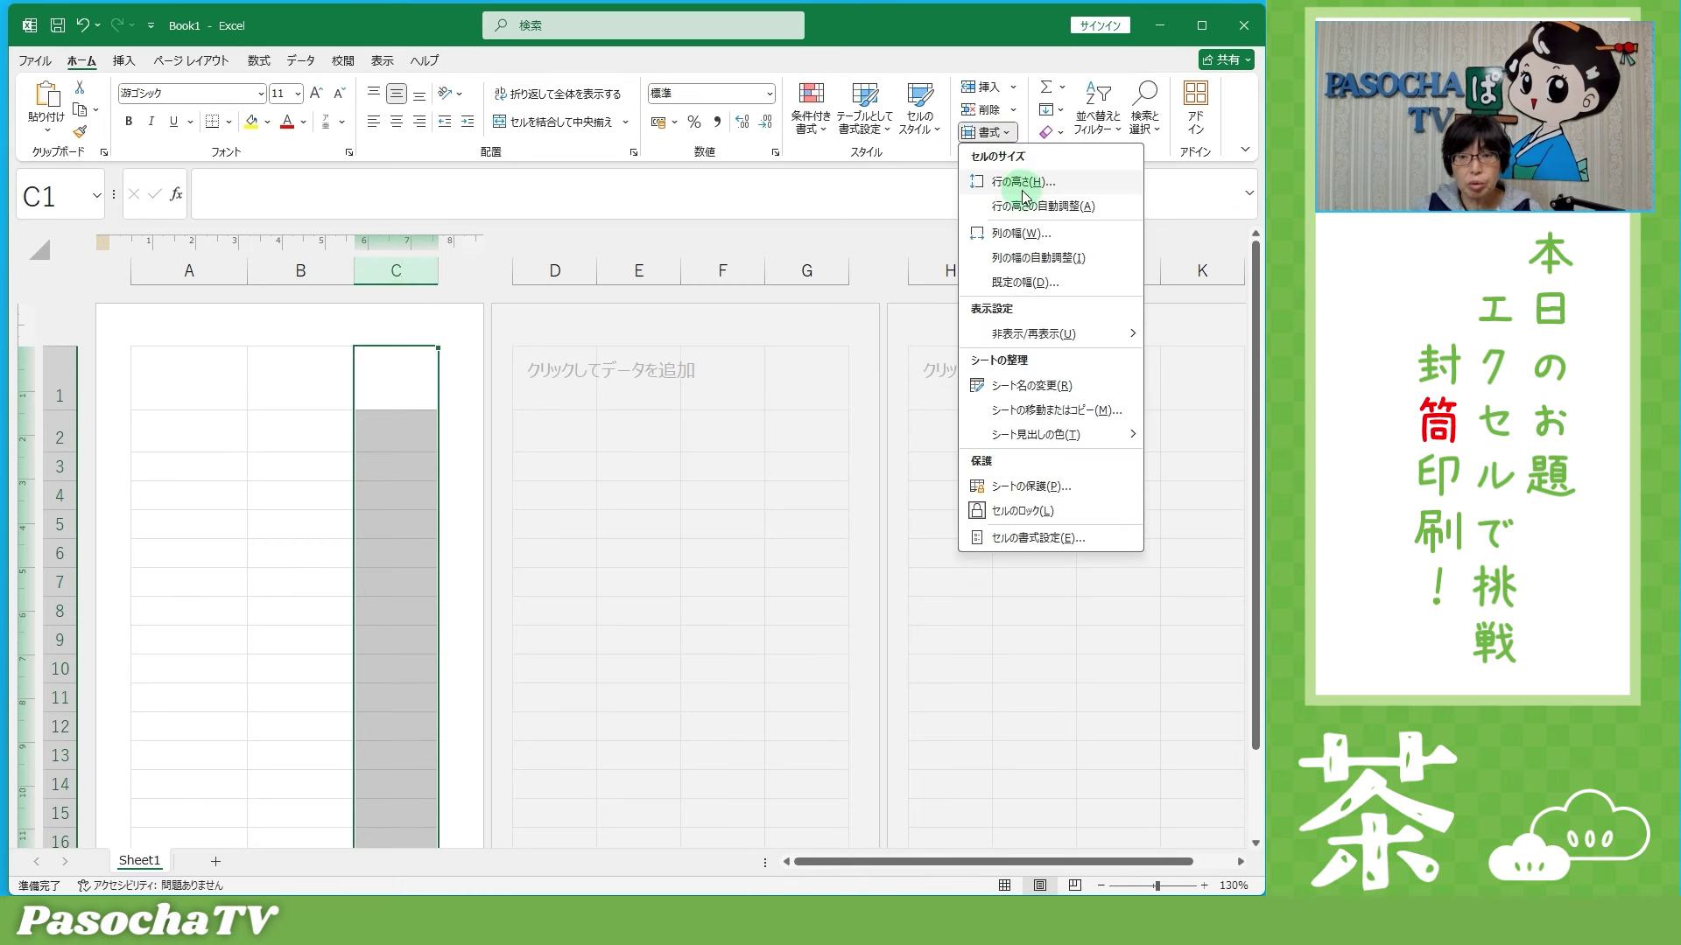
click(1023, 232)
text(0.2)
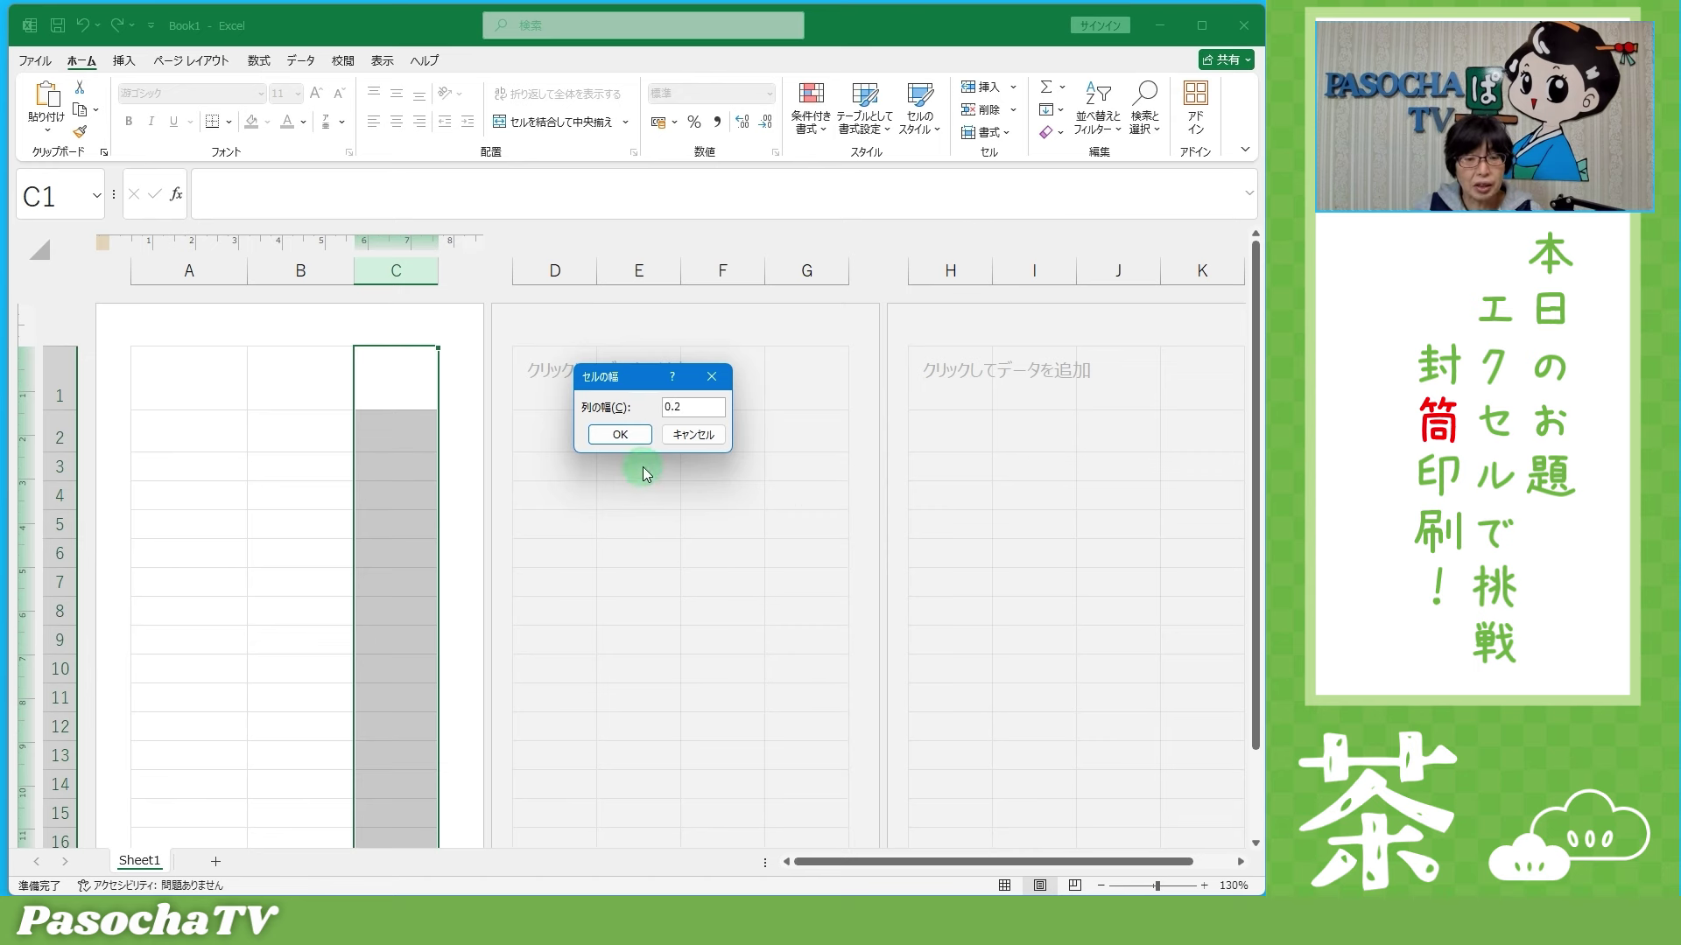
click(620, 434)
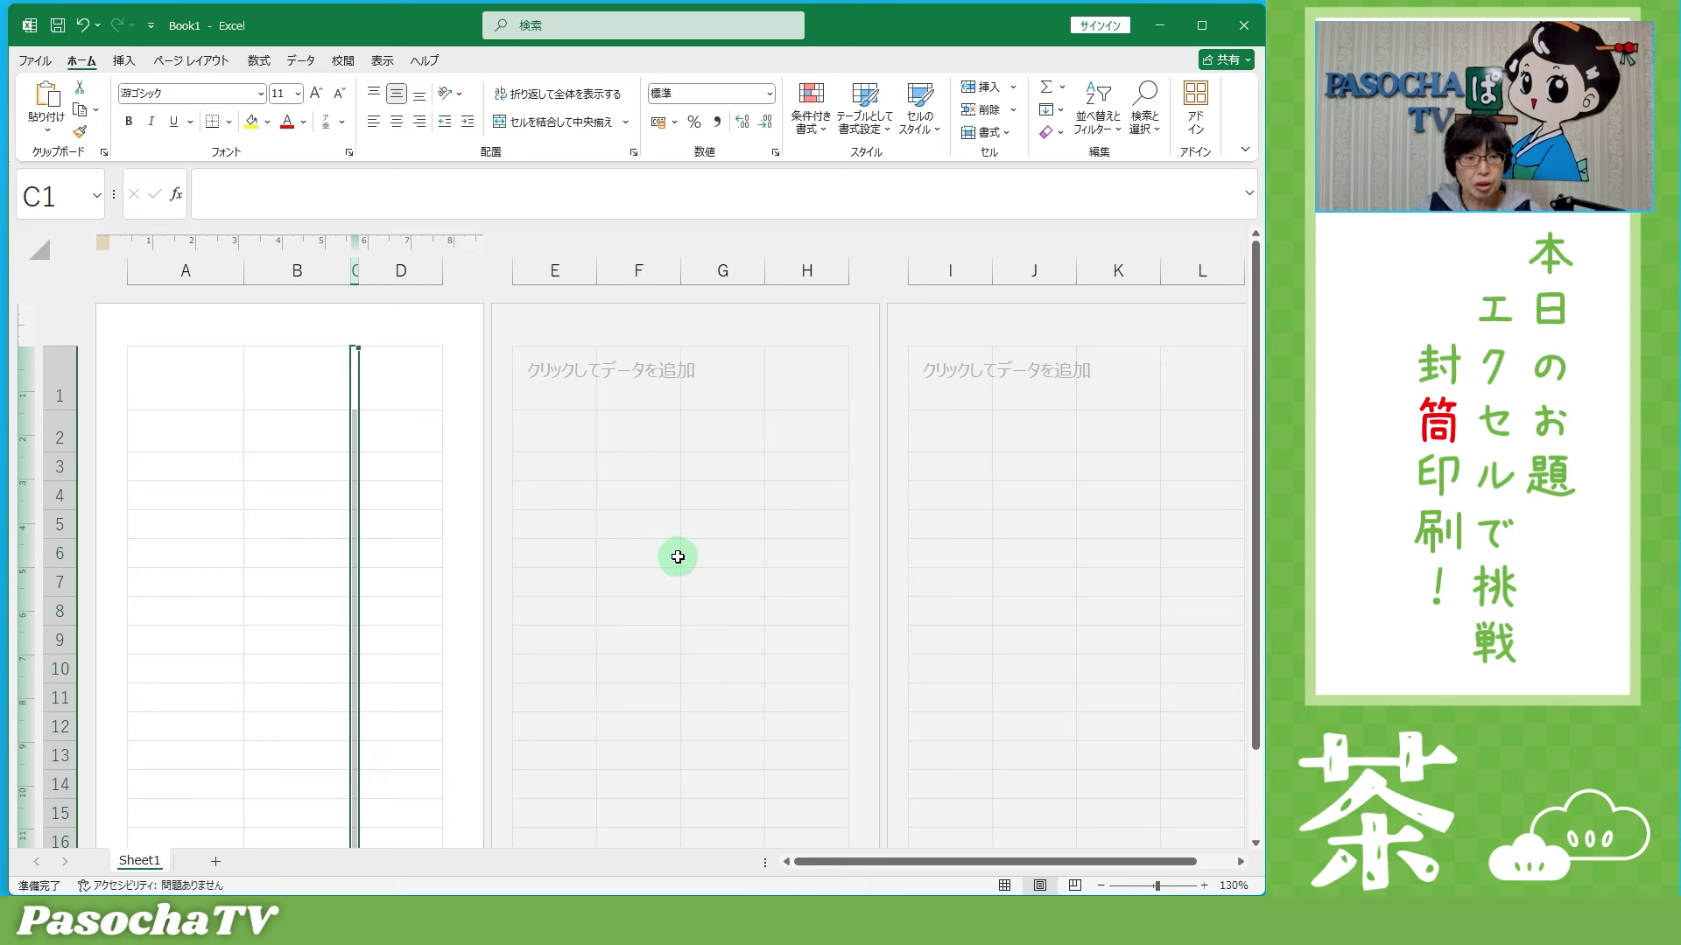
Step: Set the width of columns D and E to 1.1 cm
click(399, 263)
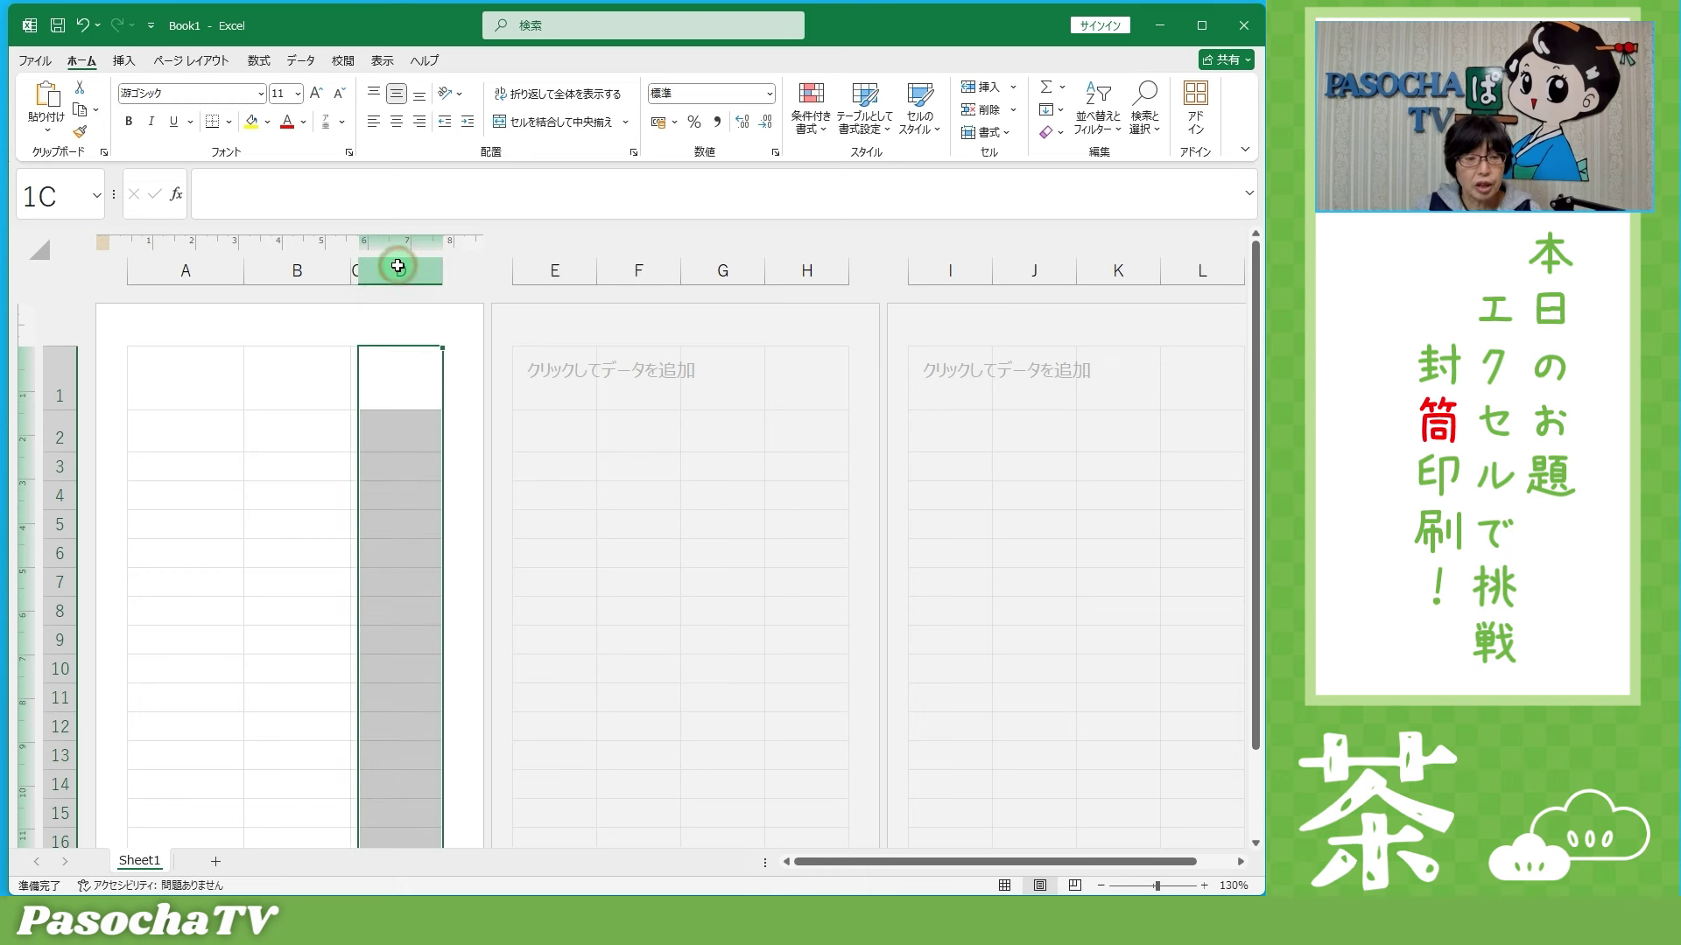
drag(399, 266, 534, 267)
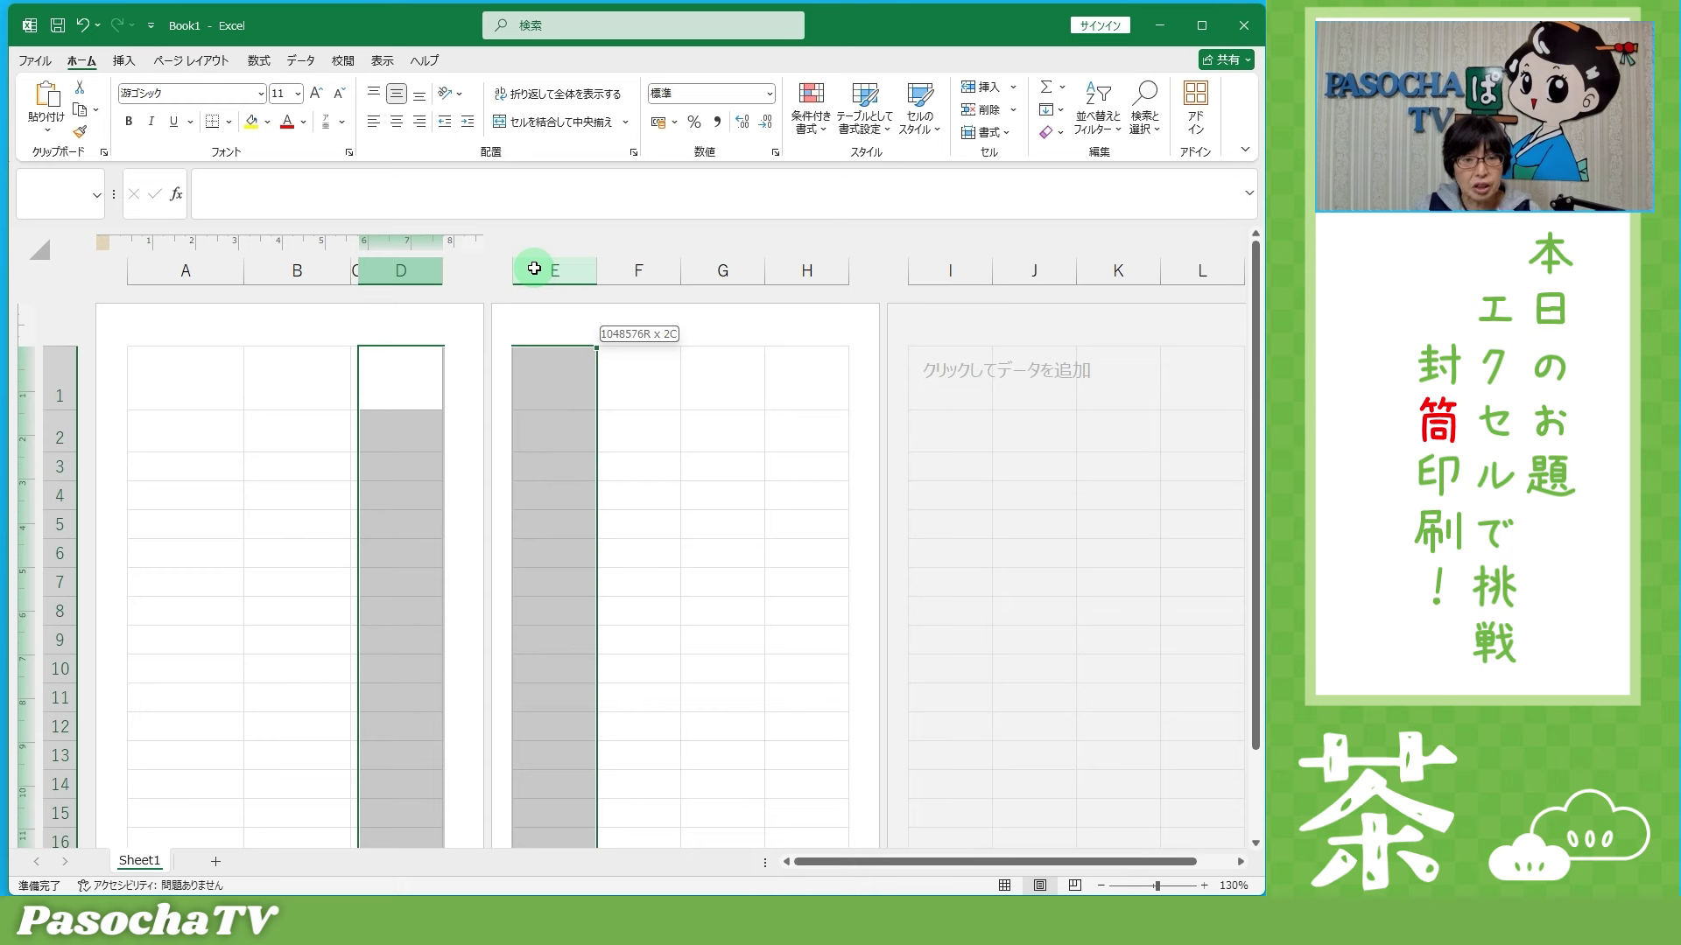
drag(534, 269, 534, 265)
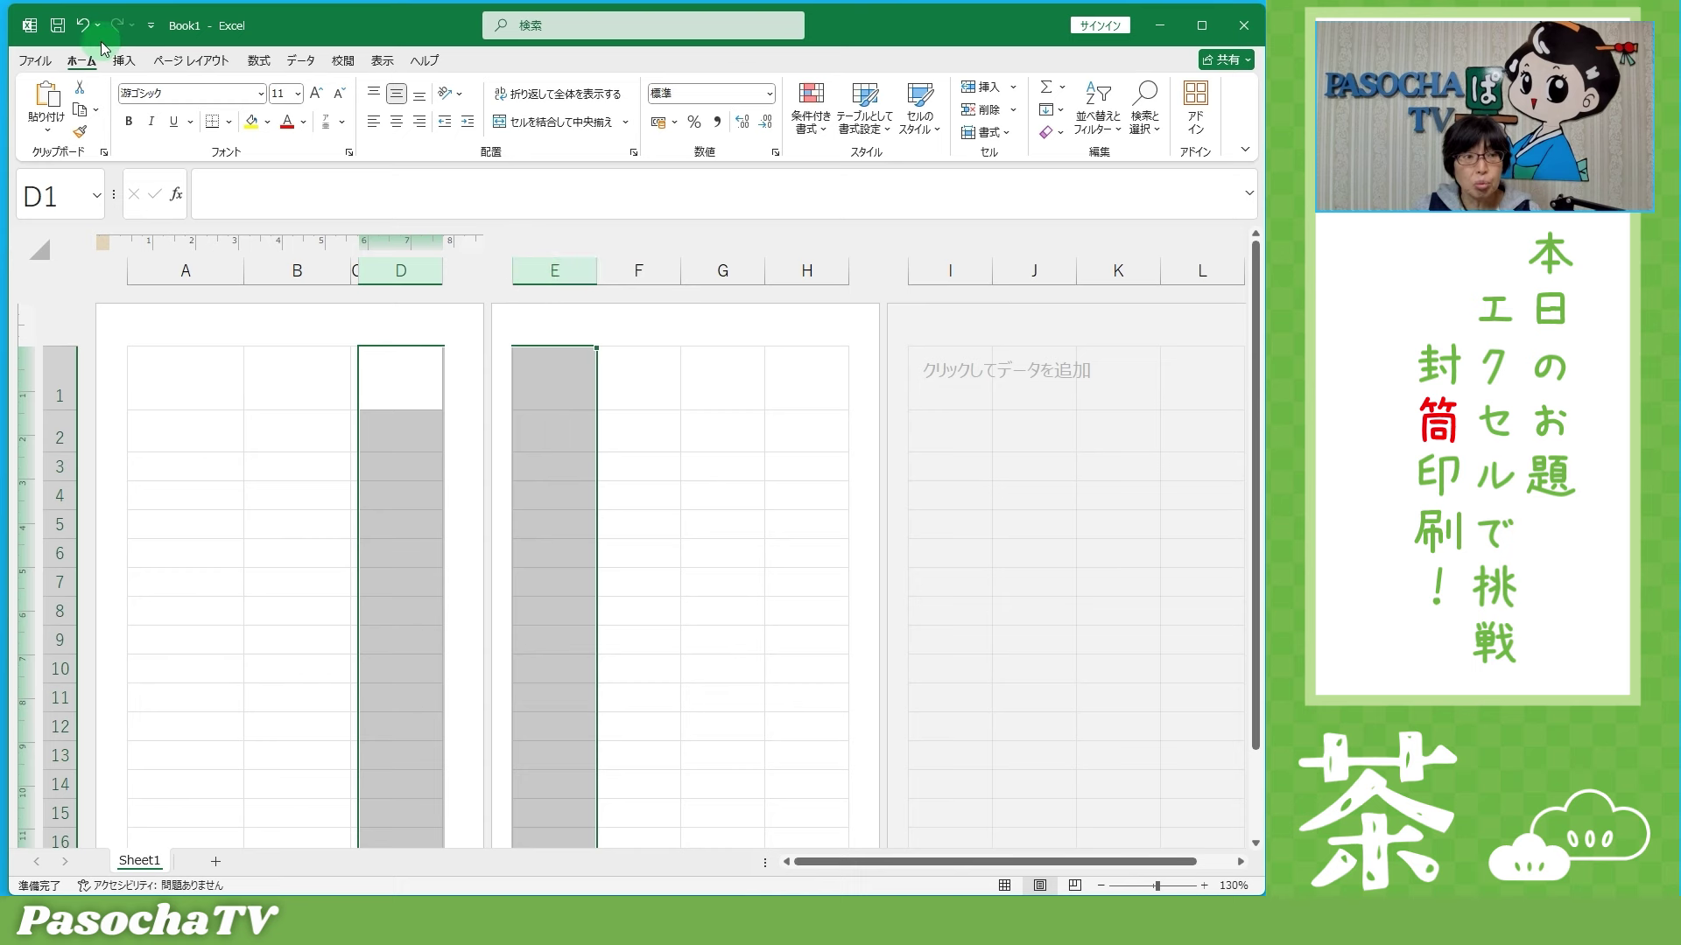
click(1007, 135)
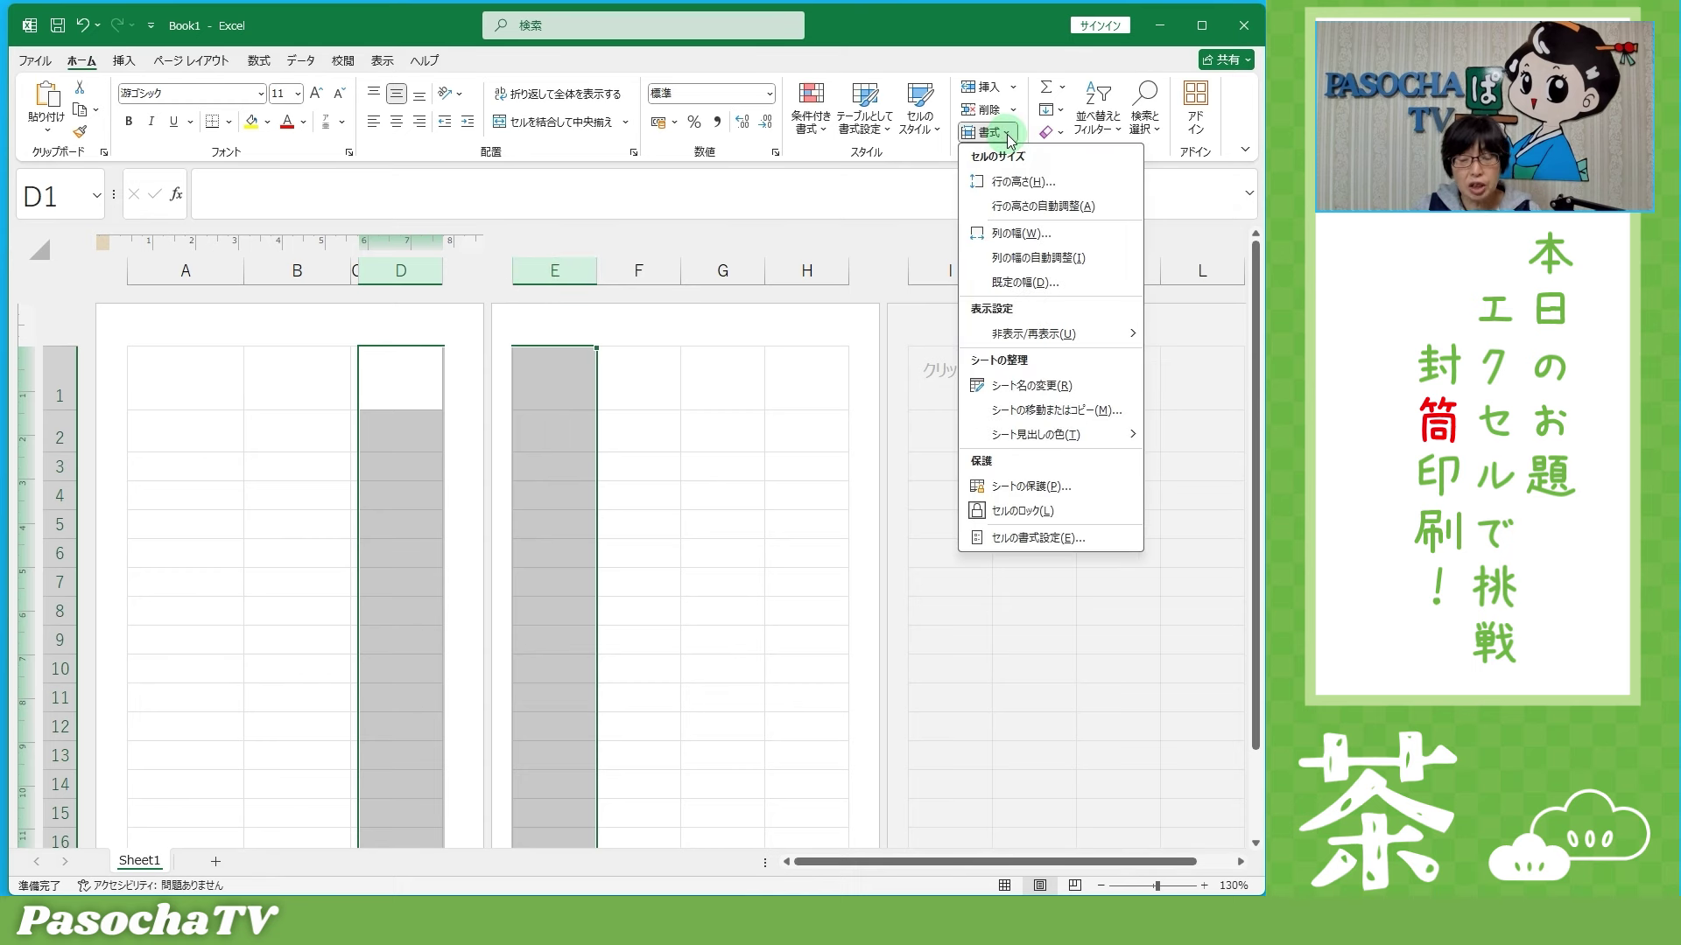
click(1041, 232)
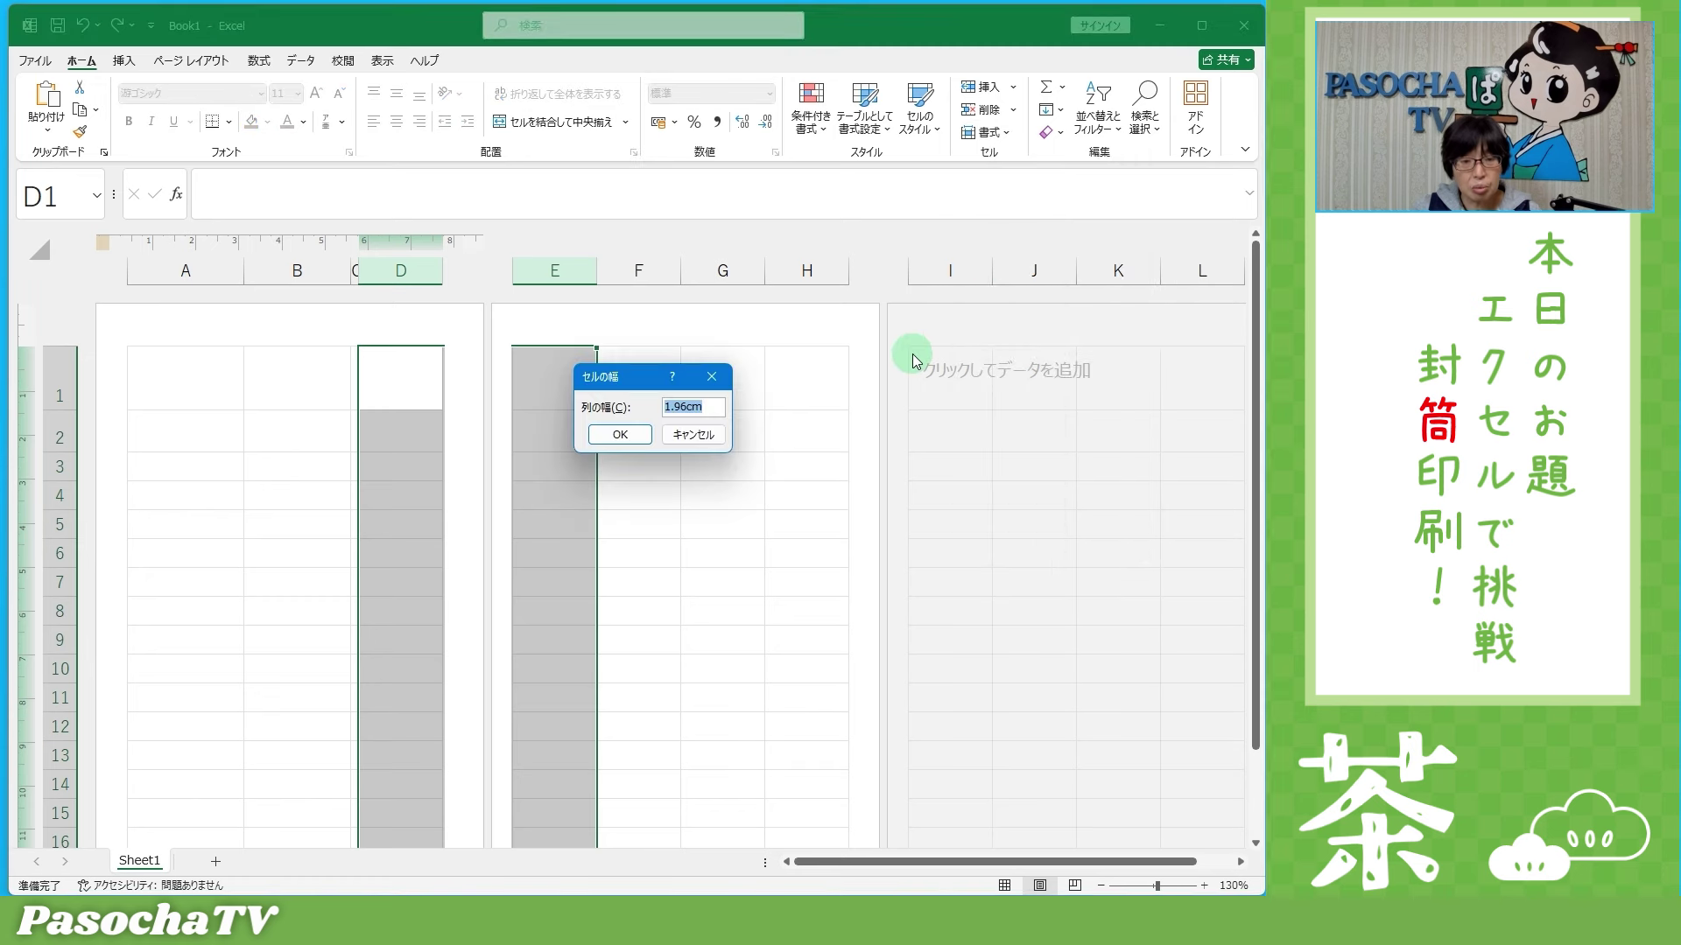
key(BackSpace)
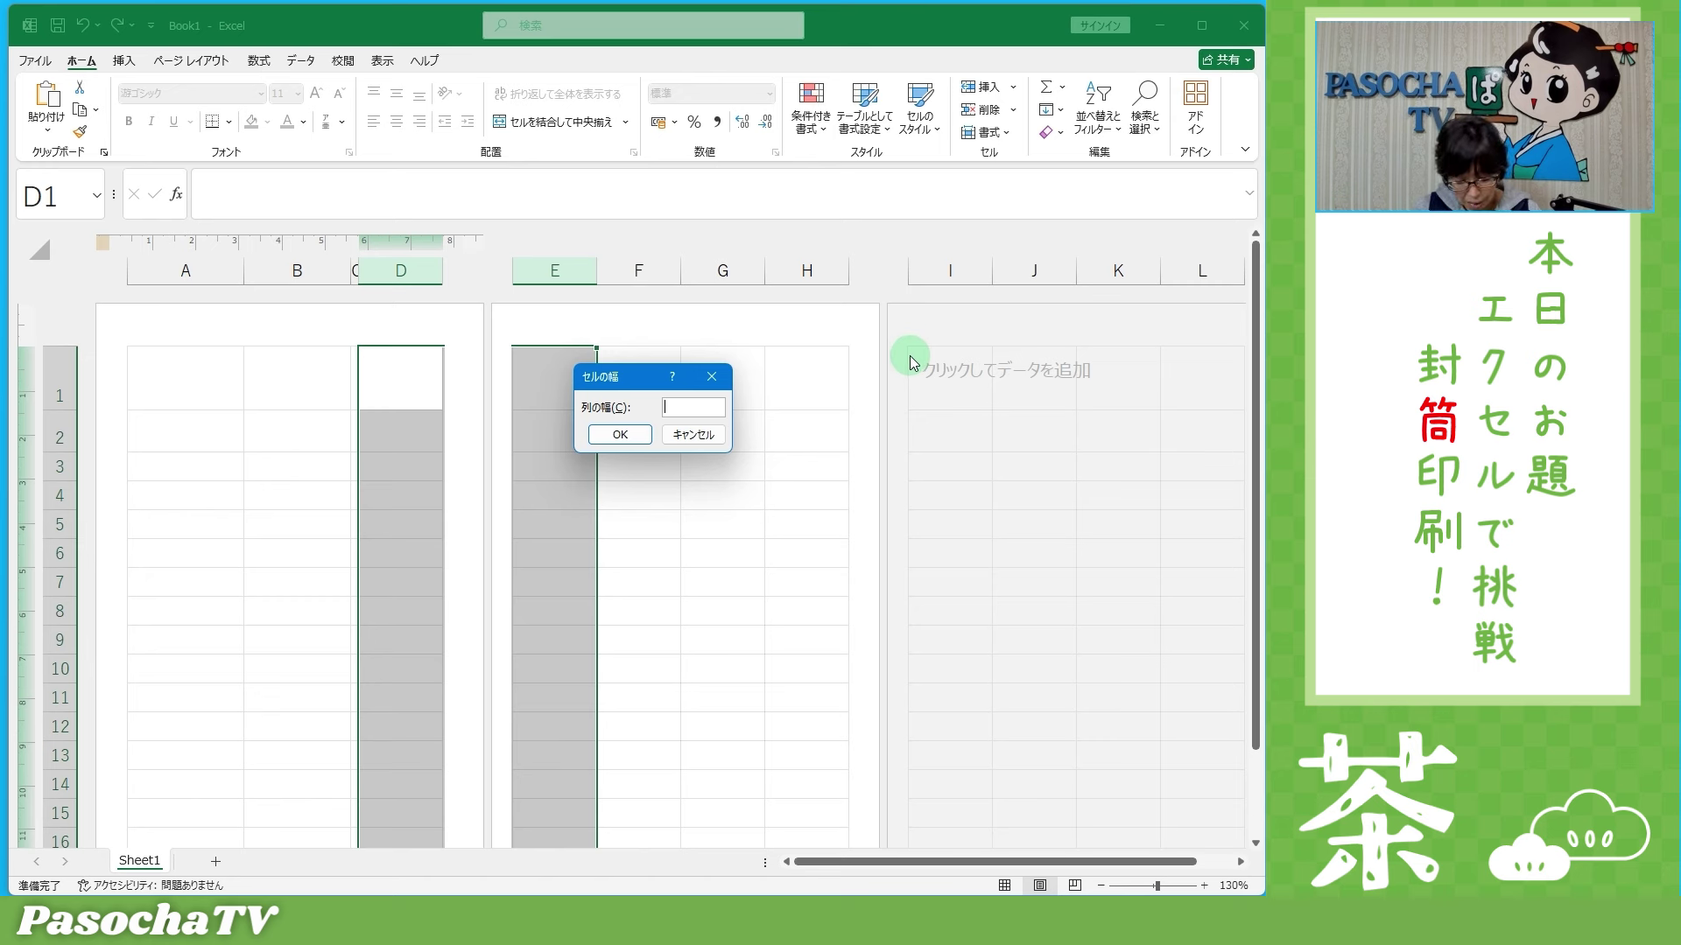
text(1.1)
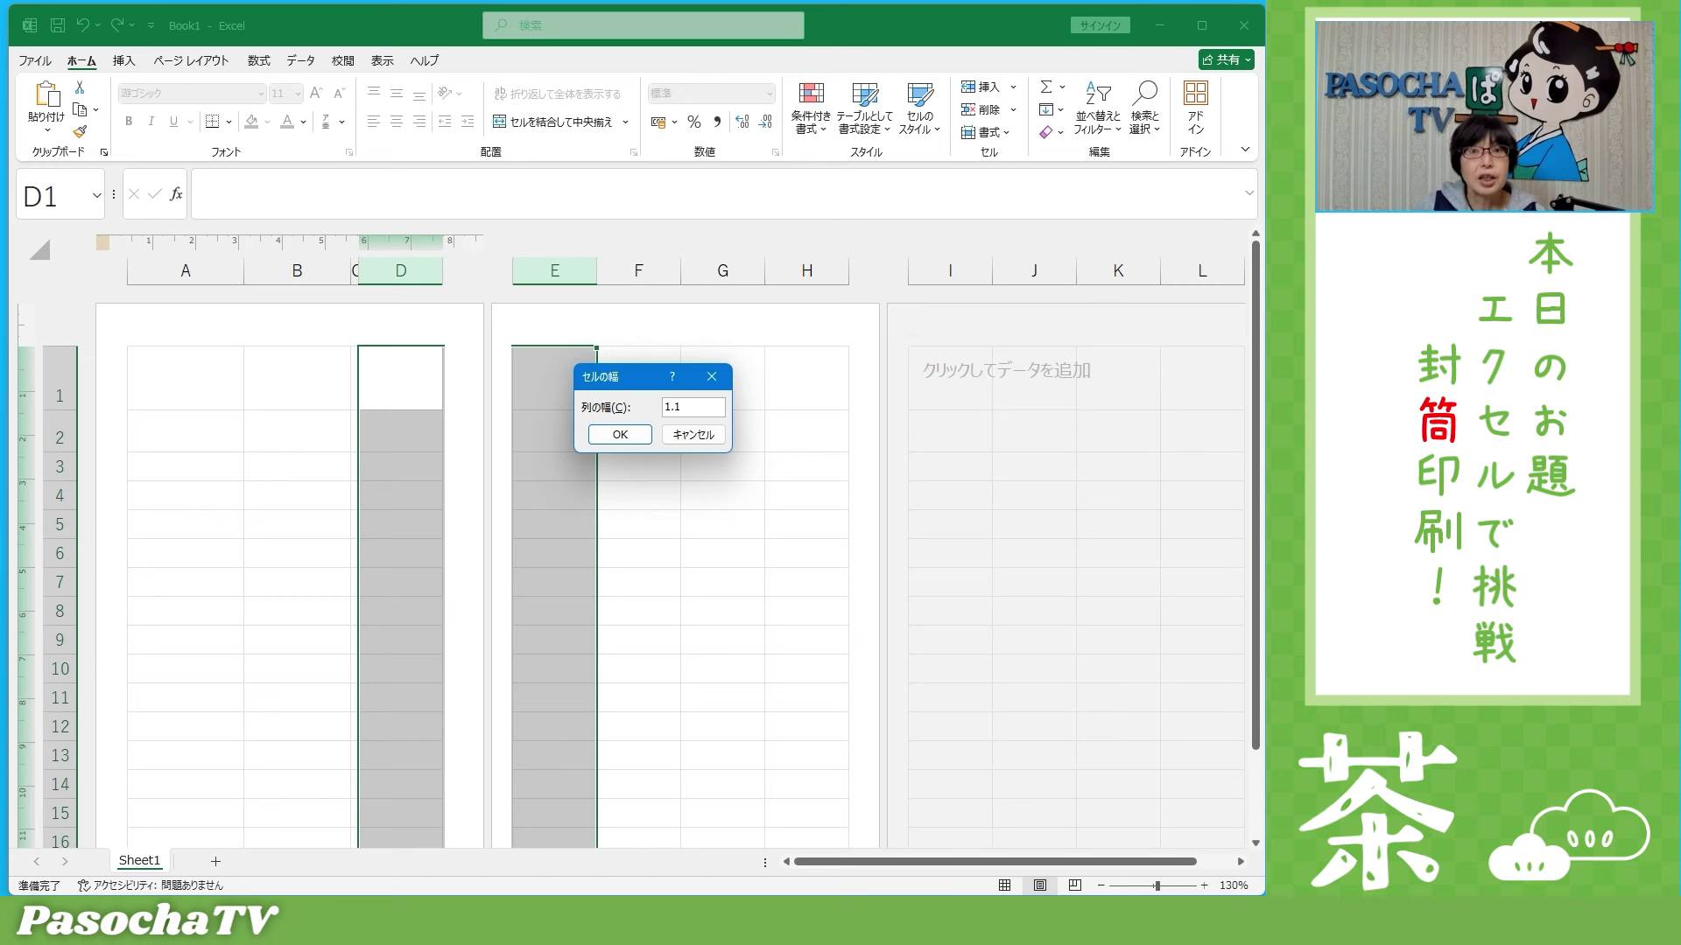
click(619, 435)
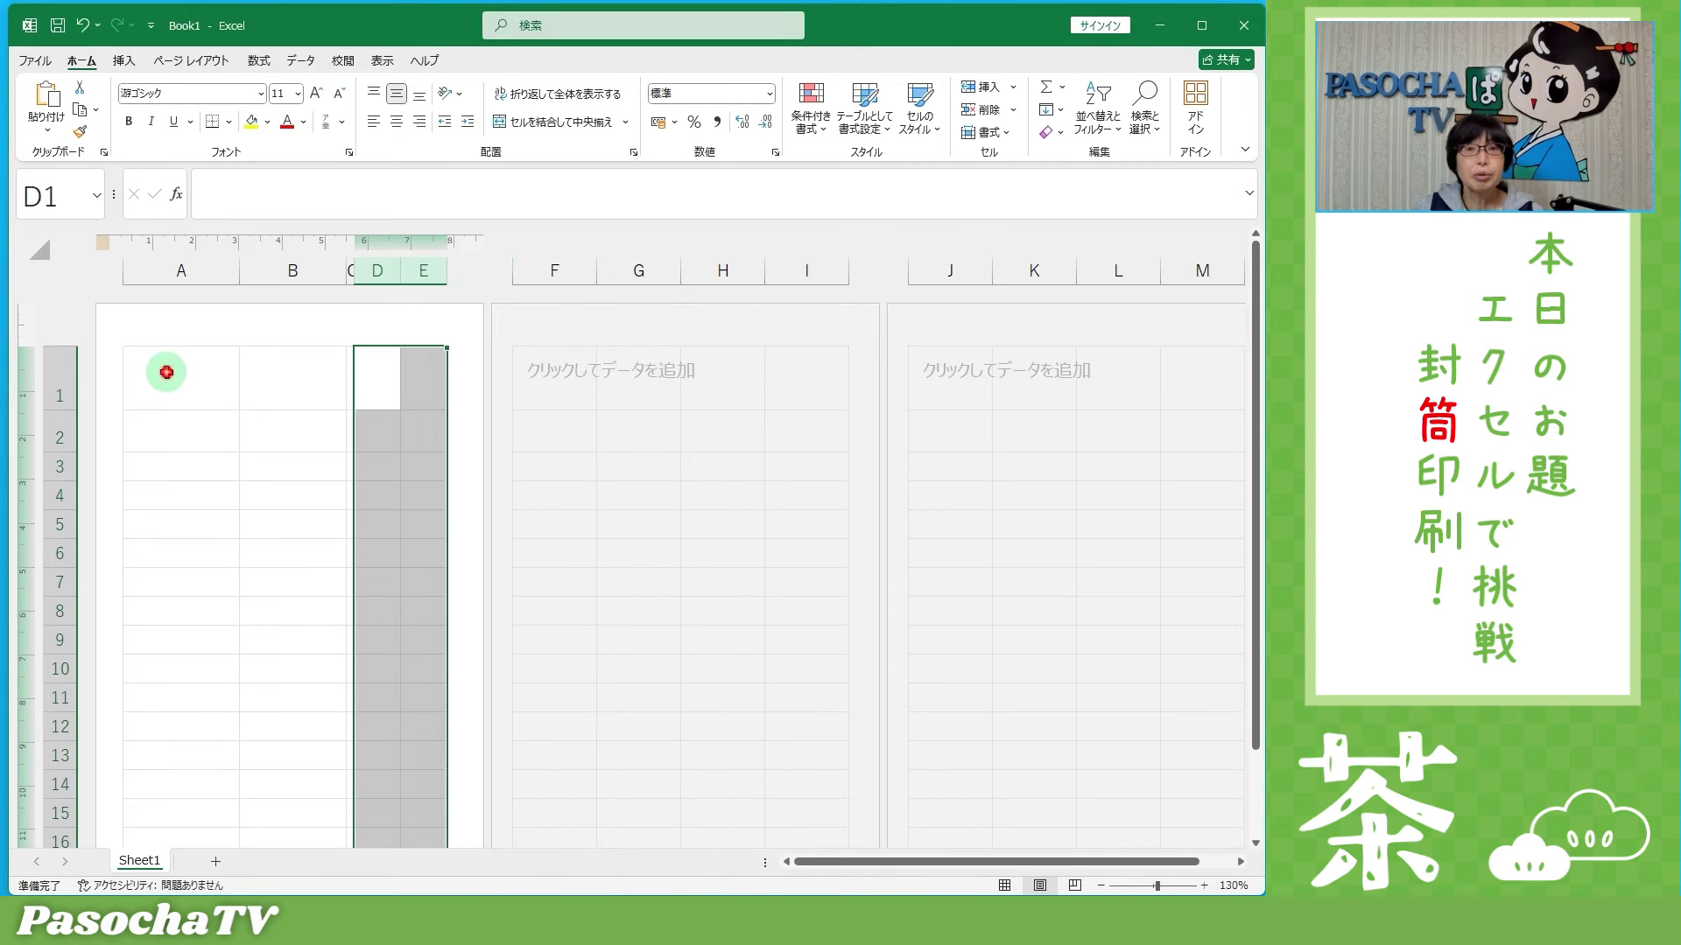
click(160, 371)
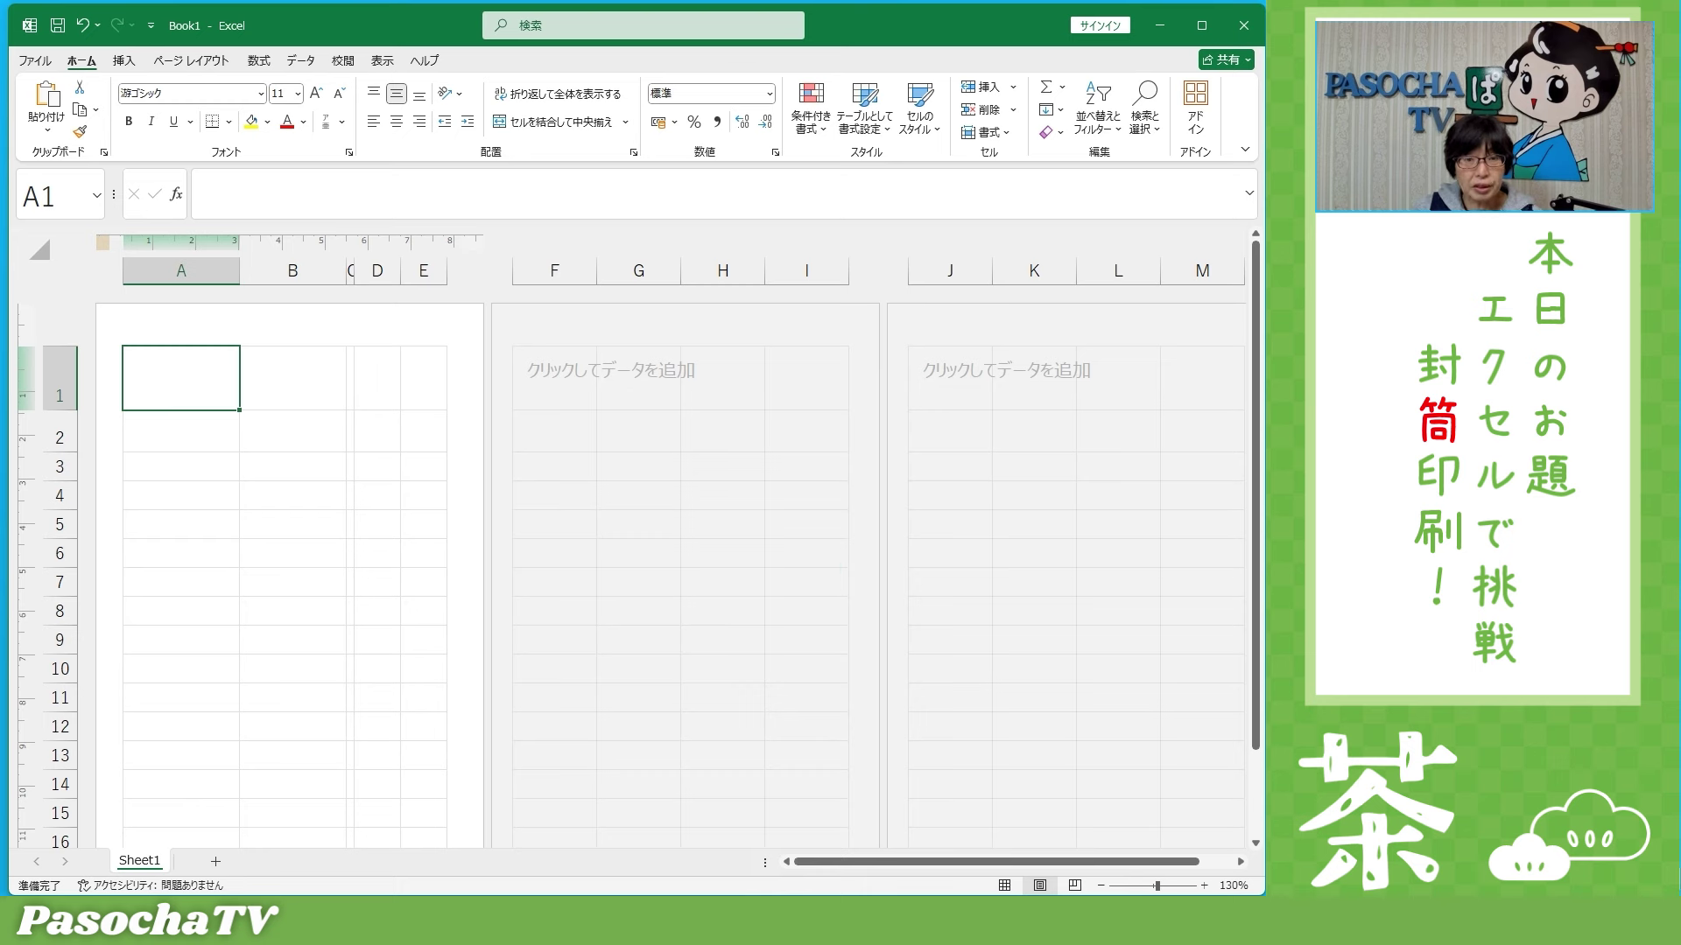
Step: Merge and center the cells B4 through B19 into one tall cell
click(1100, 886)
click(1100, 886)
click(1100, 886)
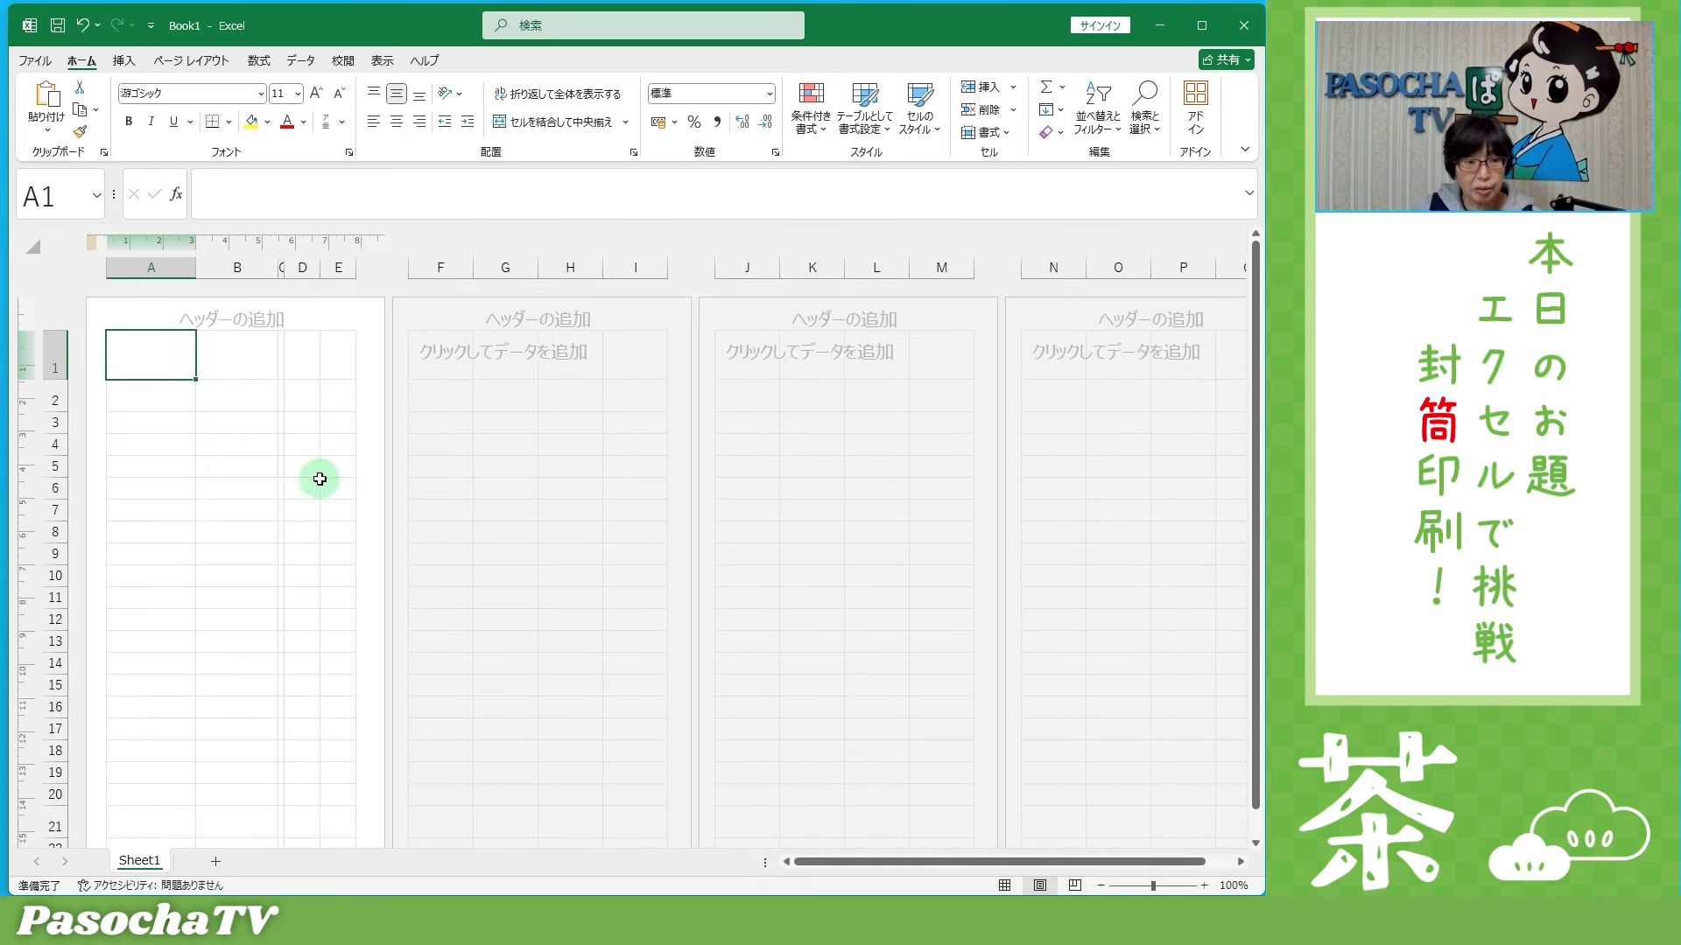
click(238, 466)
click(239, 448)
drag(239, 448, 212, 768)
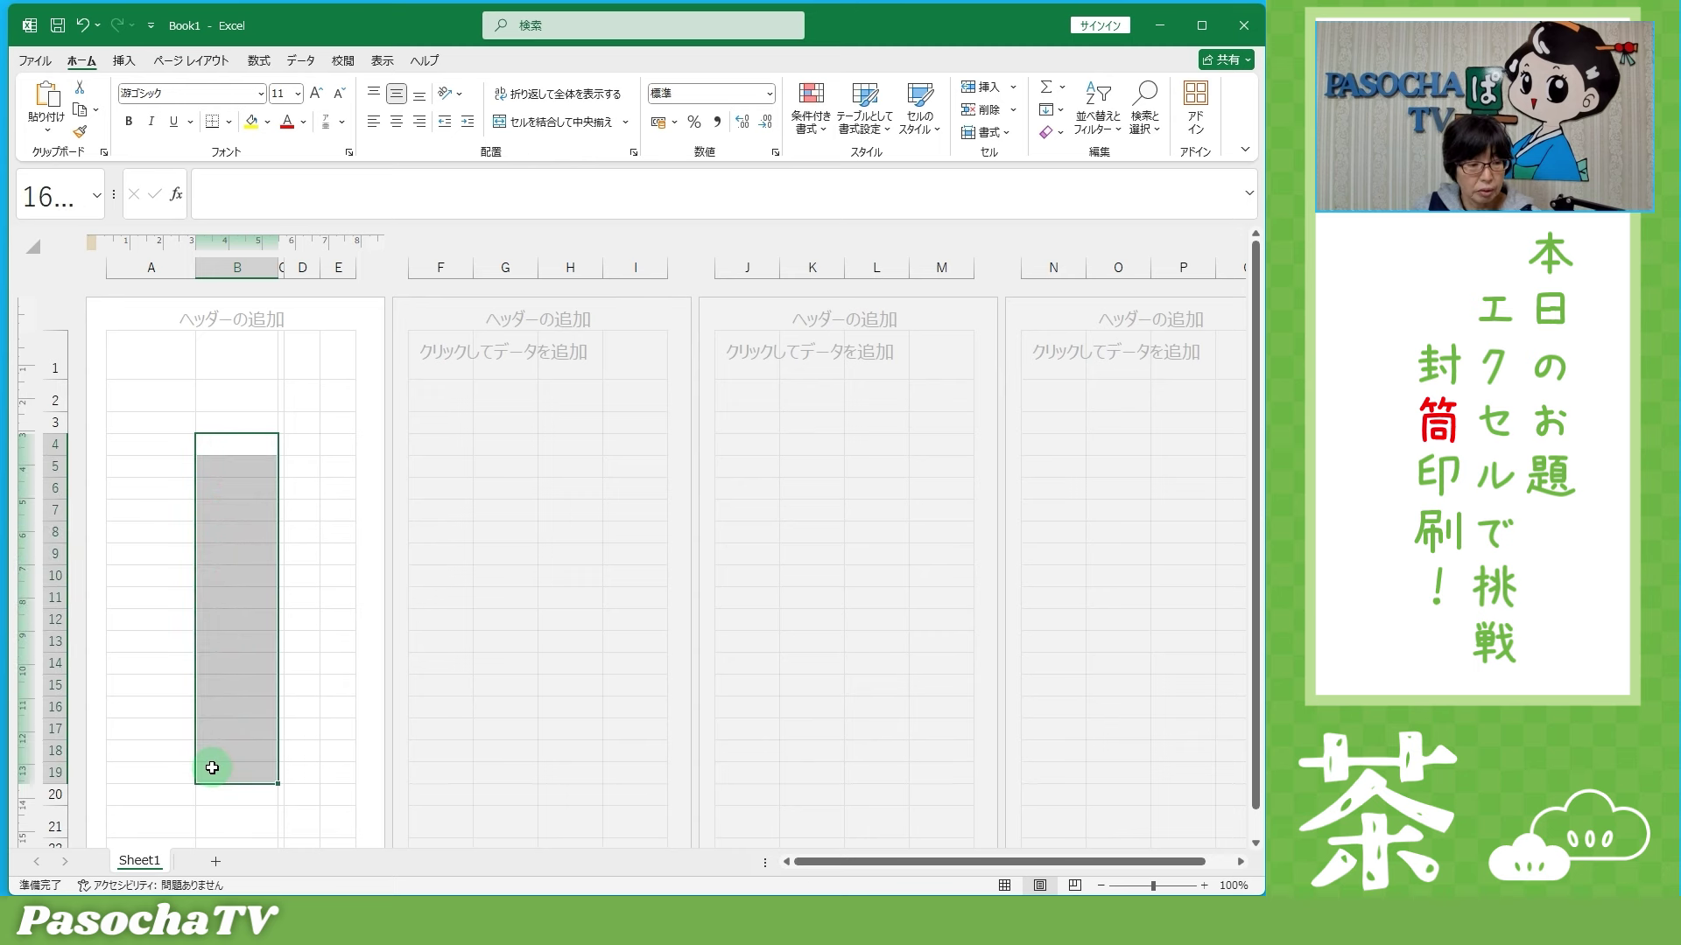
drag(212, 768, 212, 768)
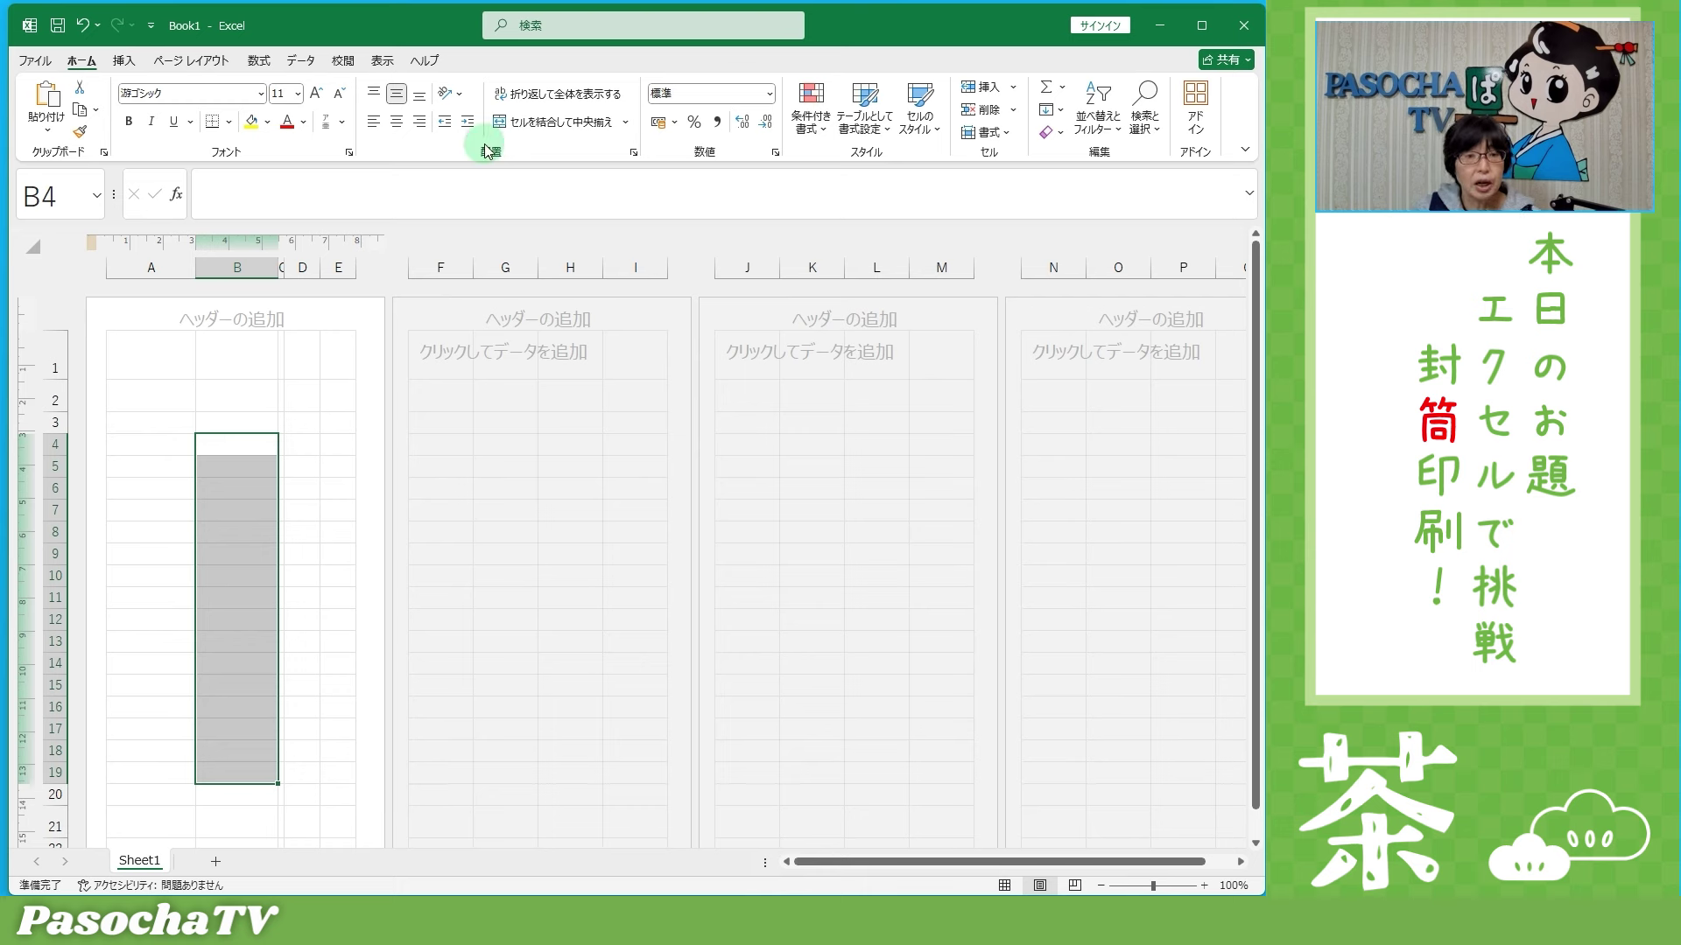
click(585, 127)
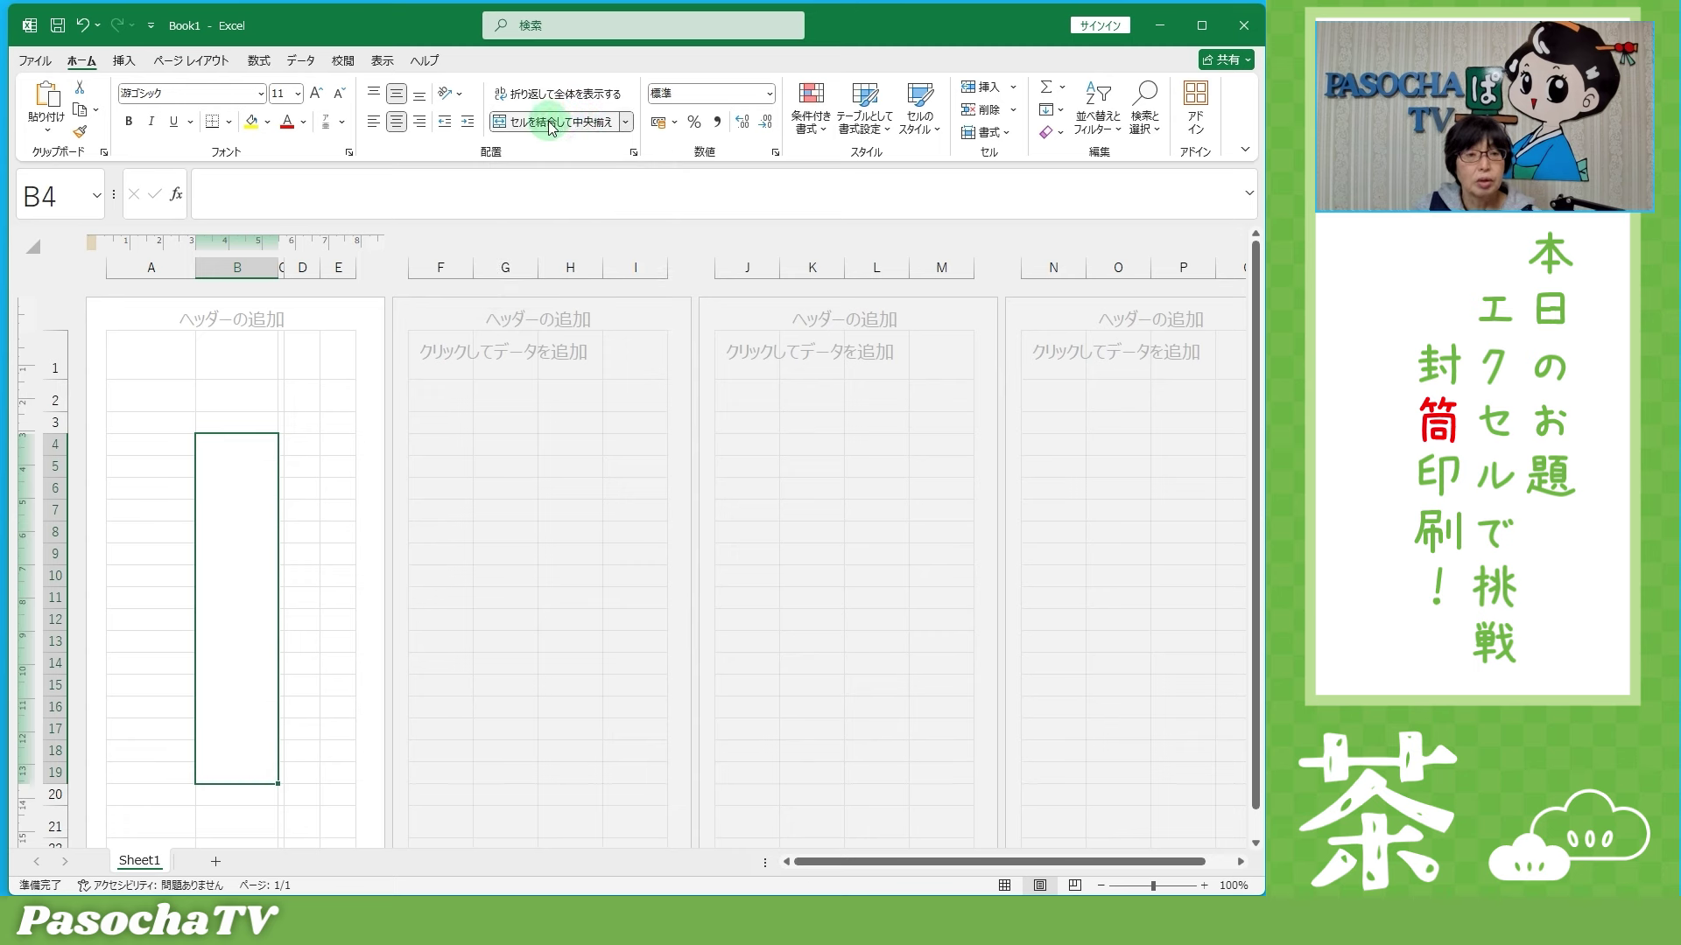
Step: Set the text orientation of the merged cell B4:B19 to vertical writing (縦書き)
click(458, 100)
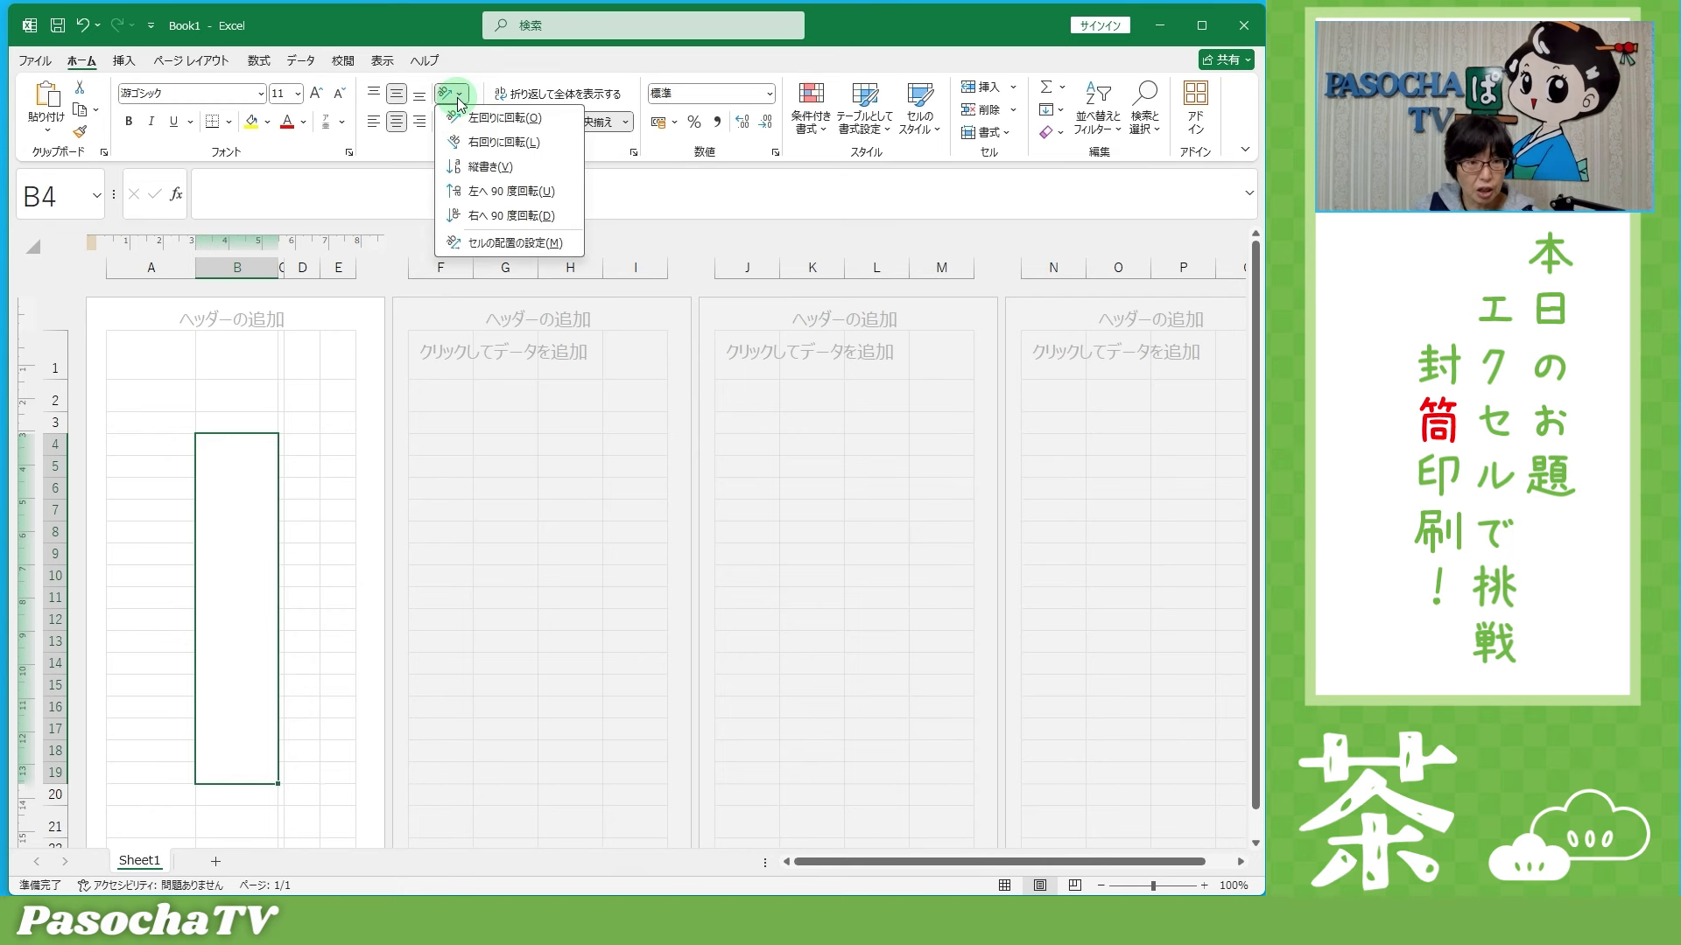
click(480, 168)
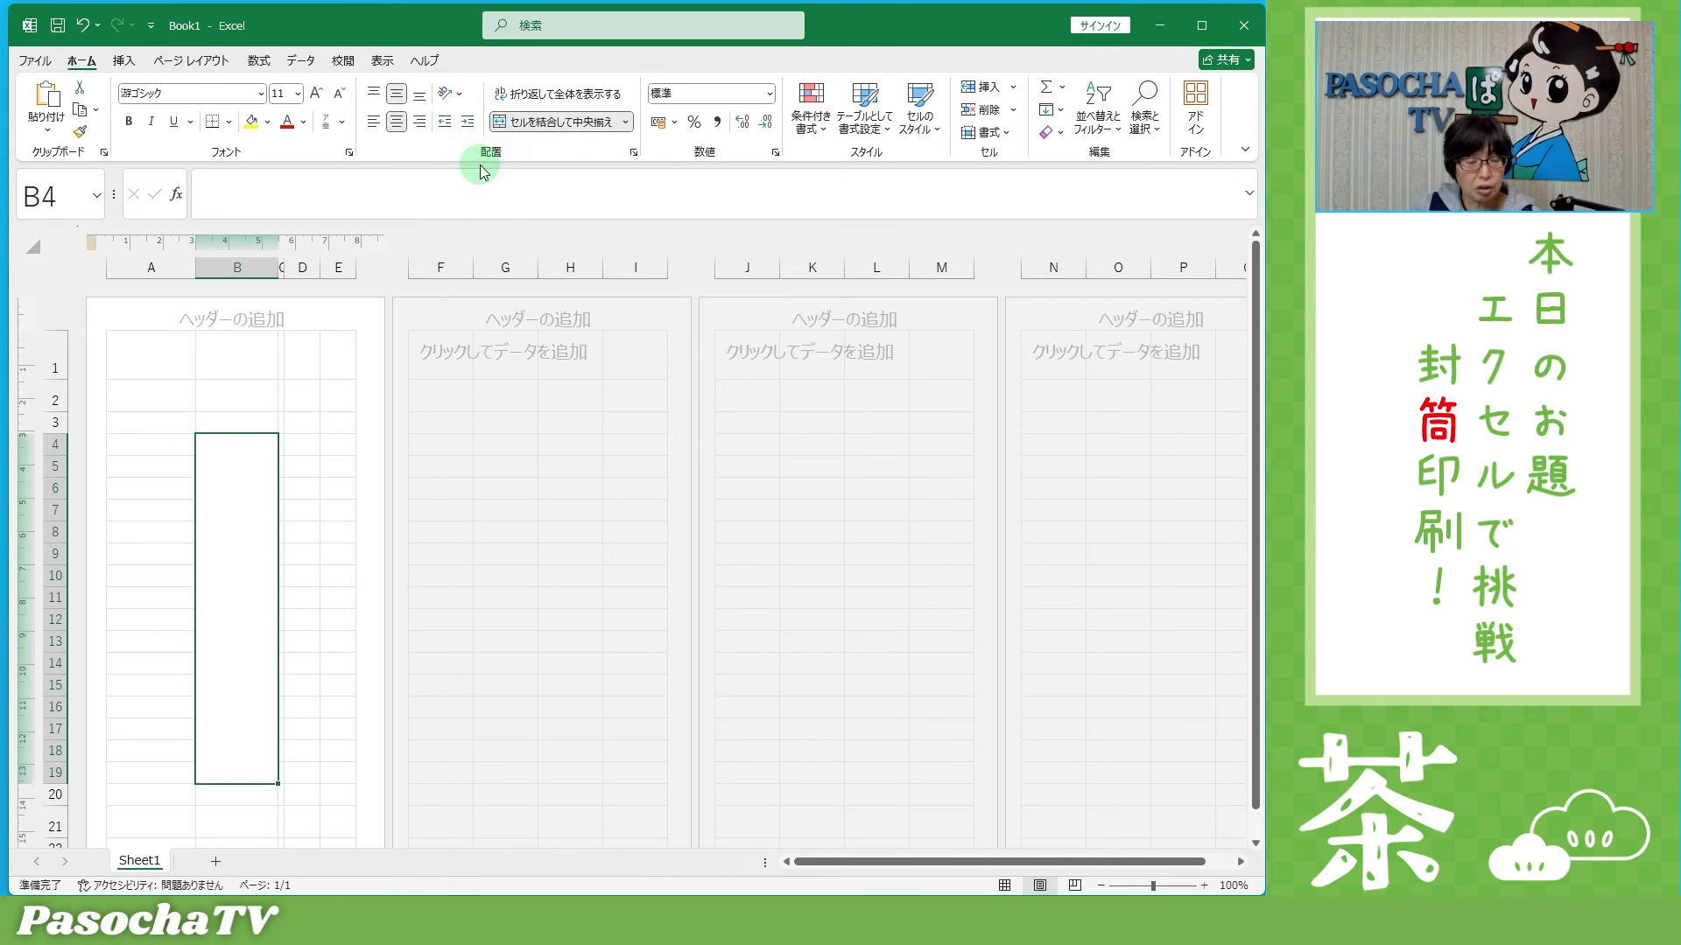
click(244, 456)
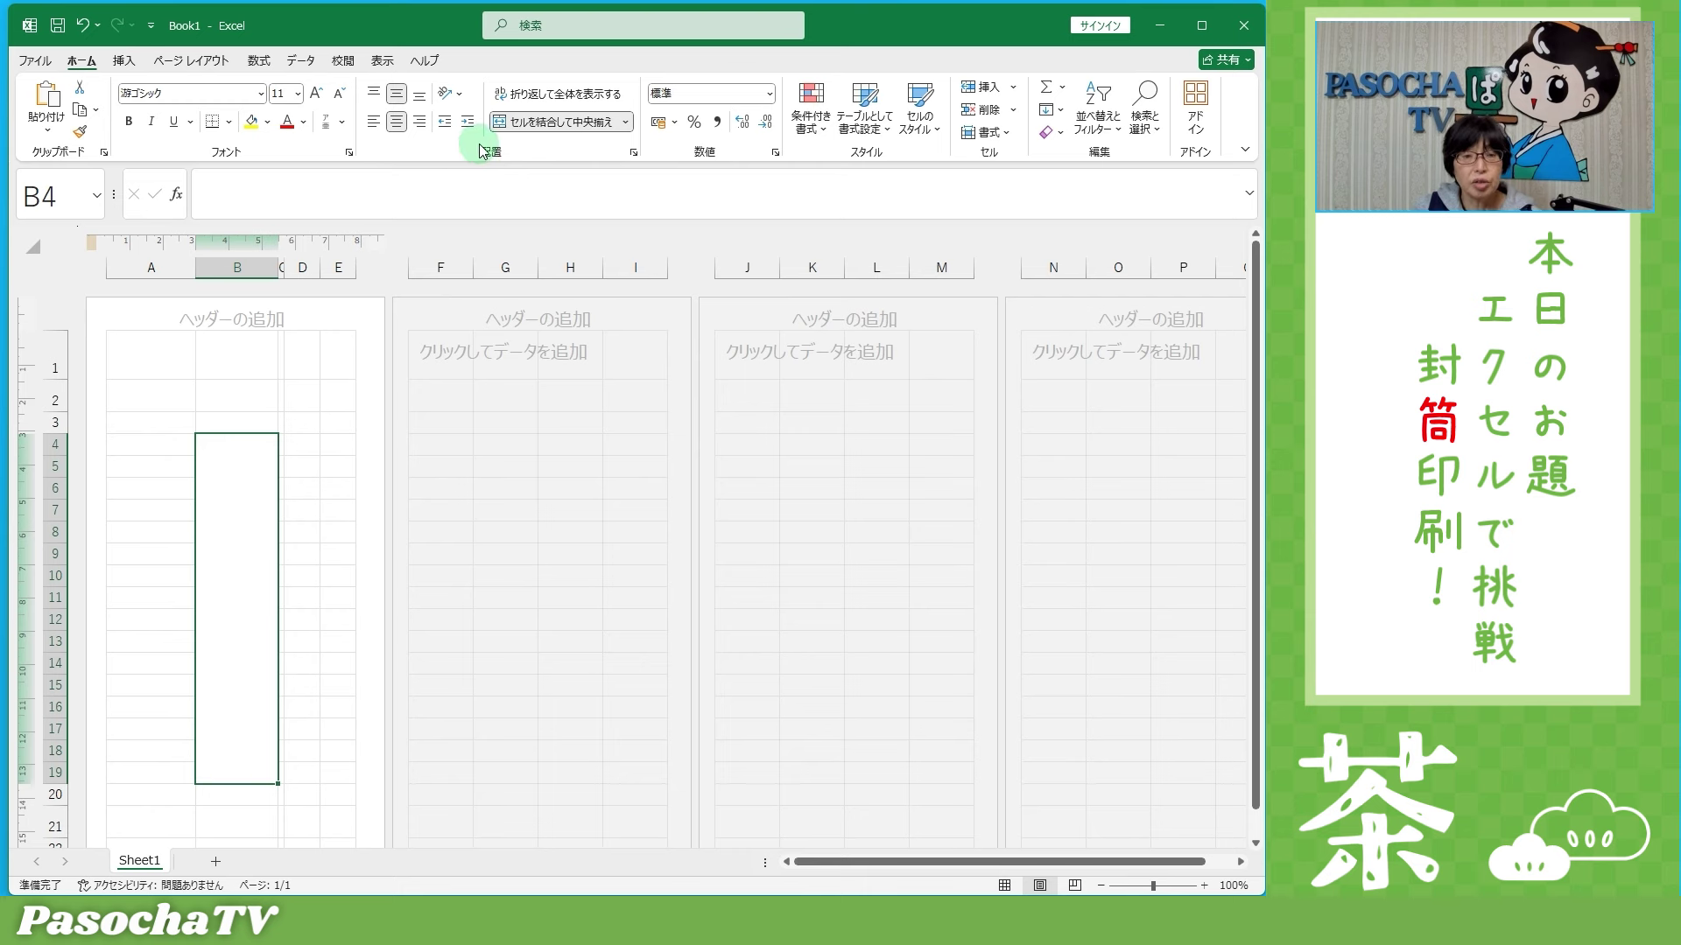
Step: Open the detailed alignment settings for the merged cell B4:B19
click(634, 153)
drag(632, 154, 627, 322)
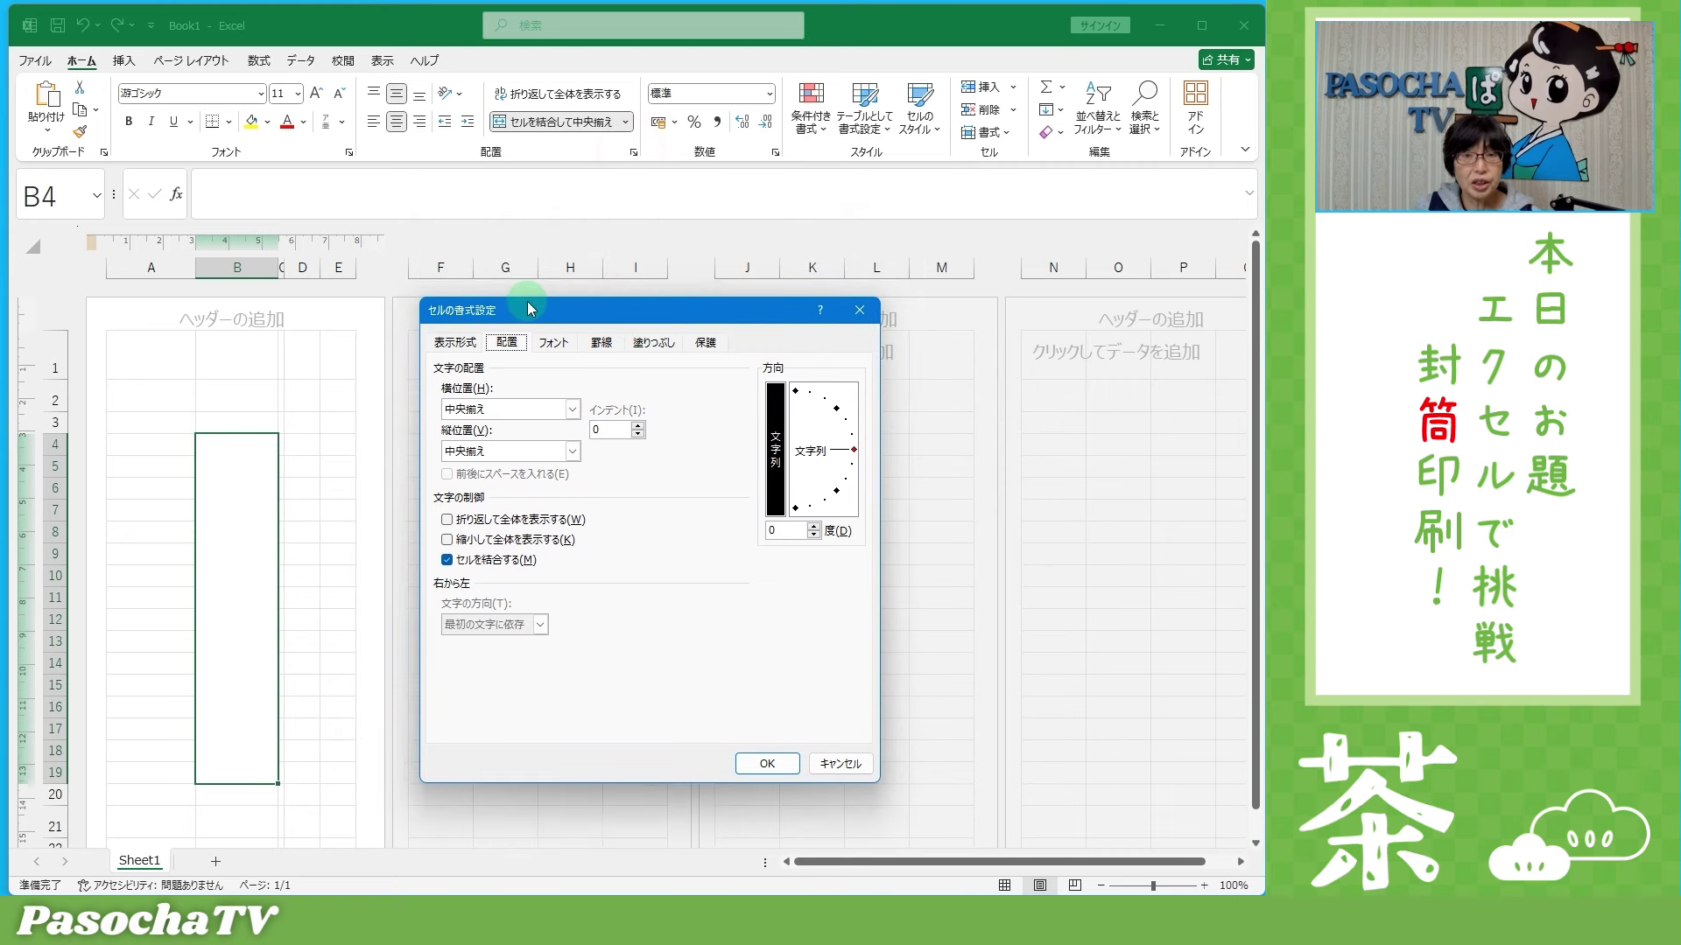